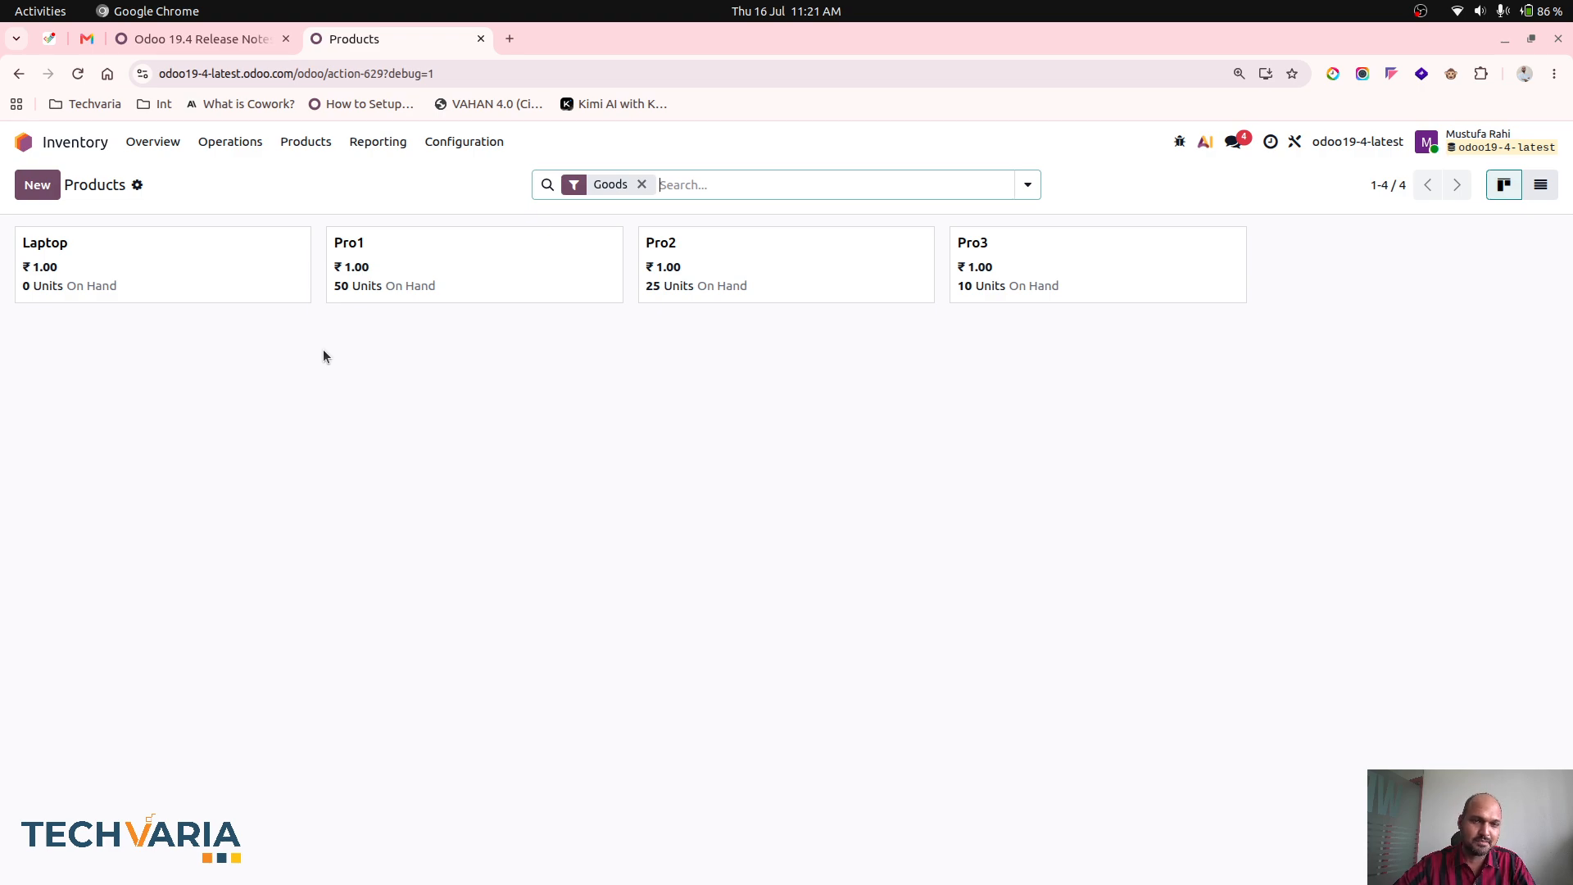
# Open the edu-v19-12feb Odoo database in a new browser tab and go to its Chart of Accounts.
pyautogui.click(509, 38)
pyautogui.write('edu-')
pyautogui.press('Return')
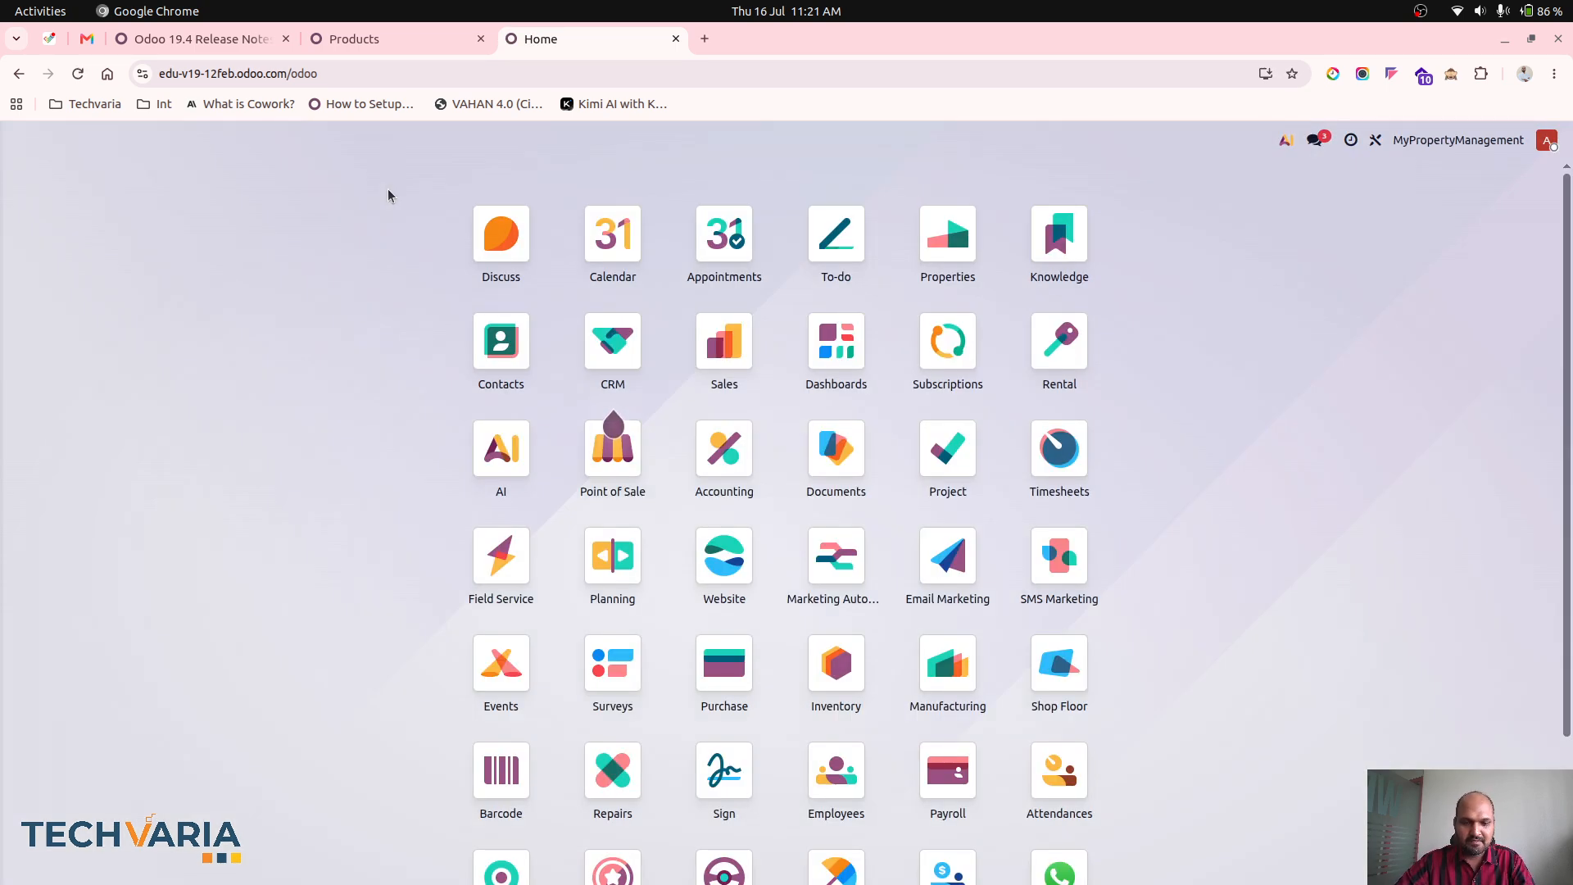
pyautogui.write('inve')
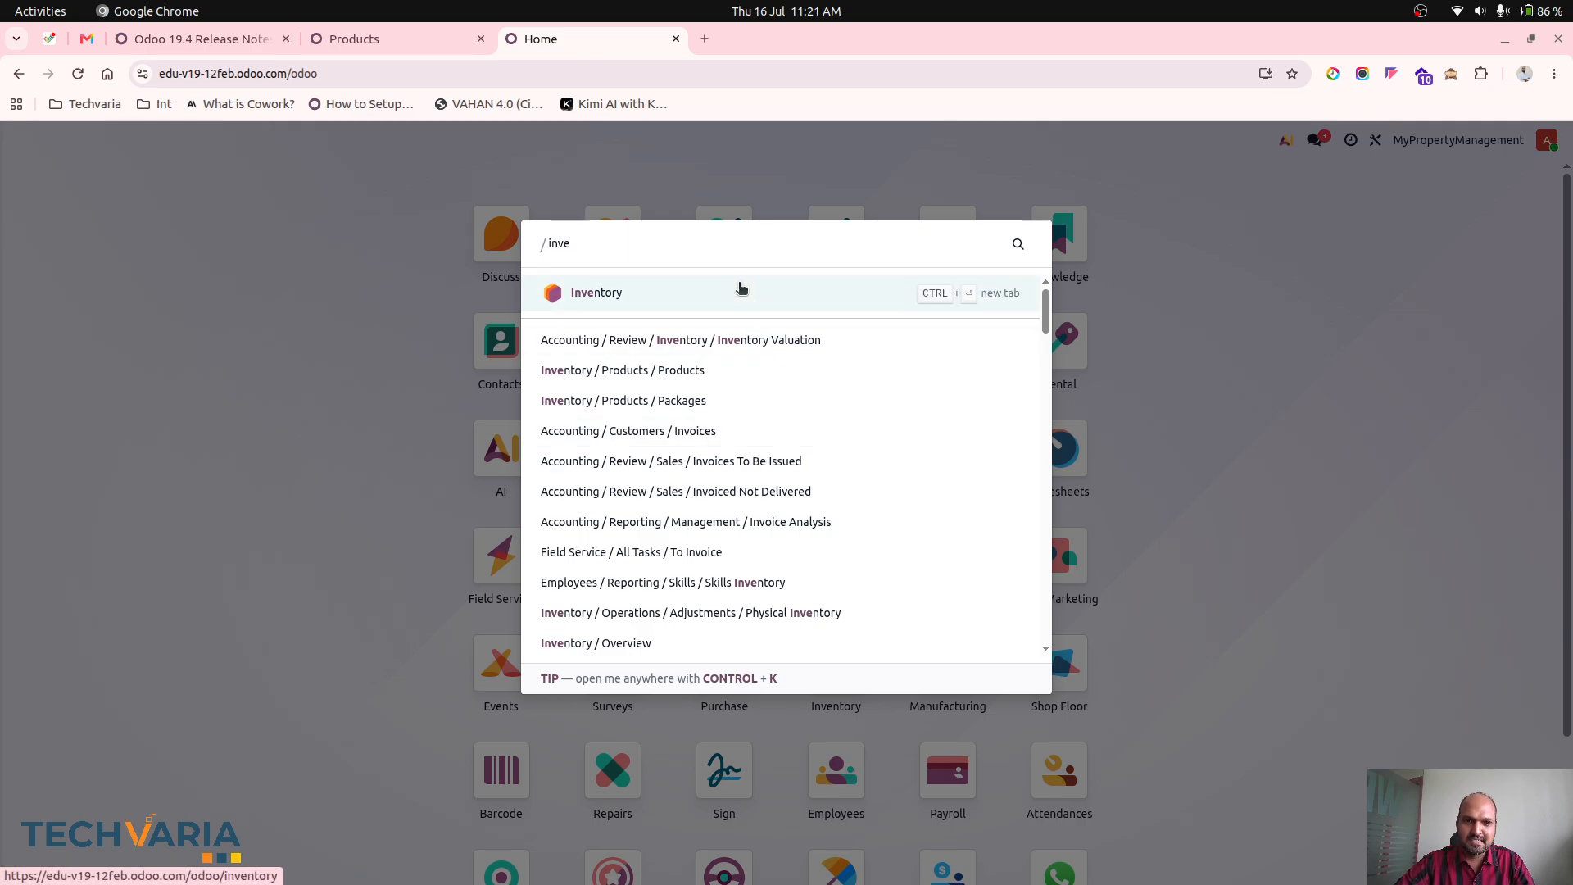
pyautogui.press('Escape')
pyautogui.write('cha')
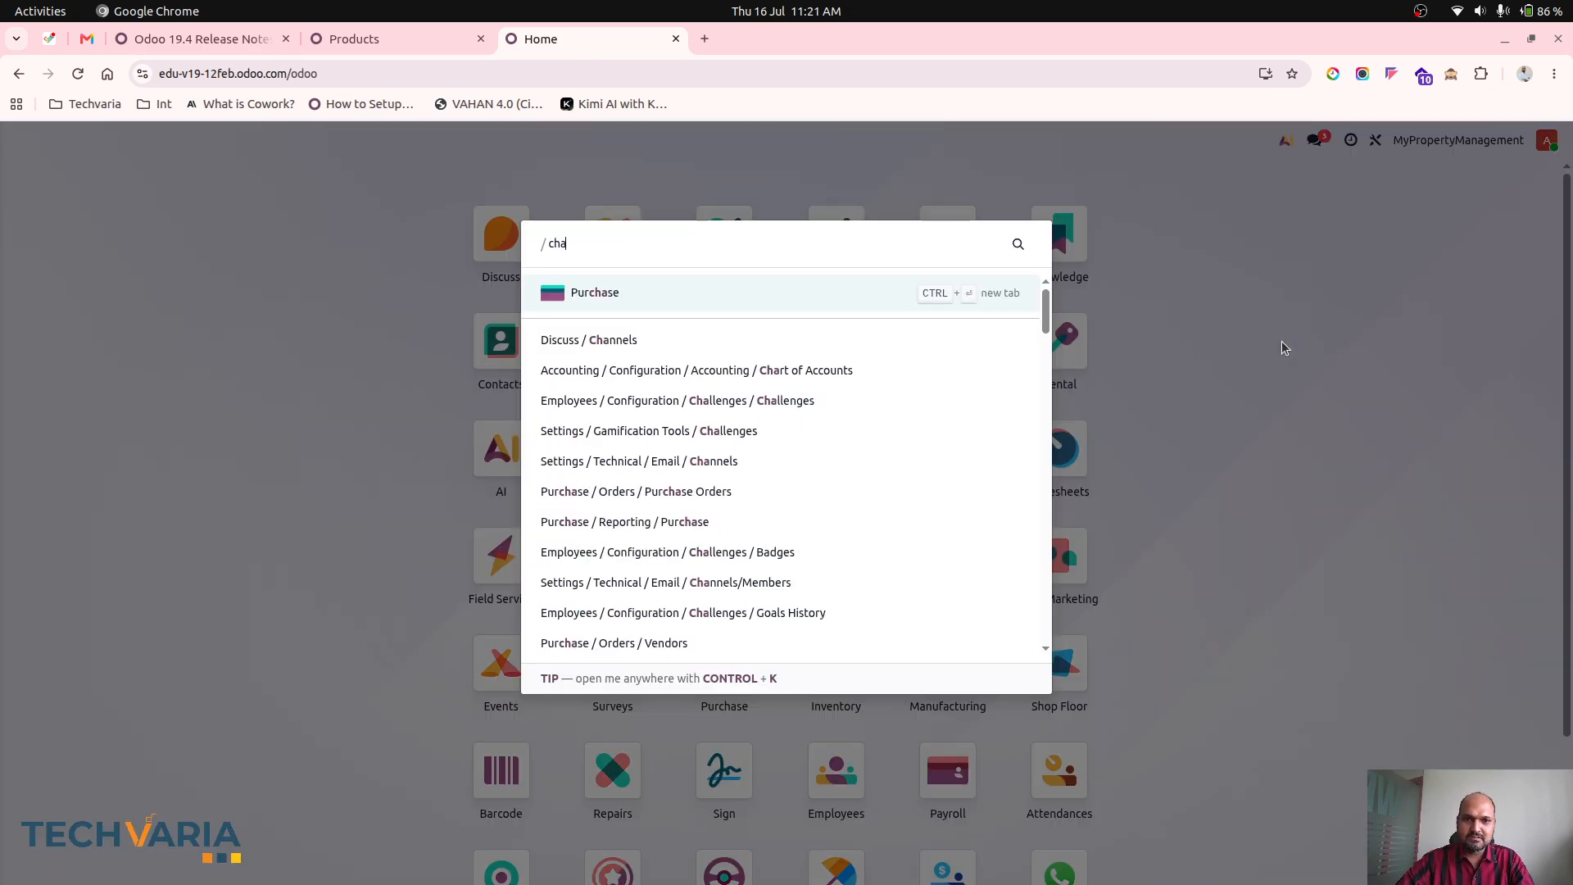
pyautogui.write('rt')
pyautogui.press('Return')
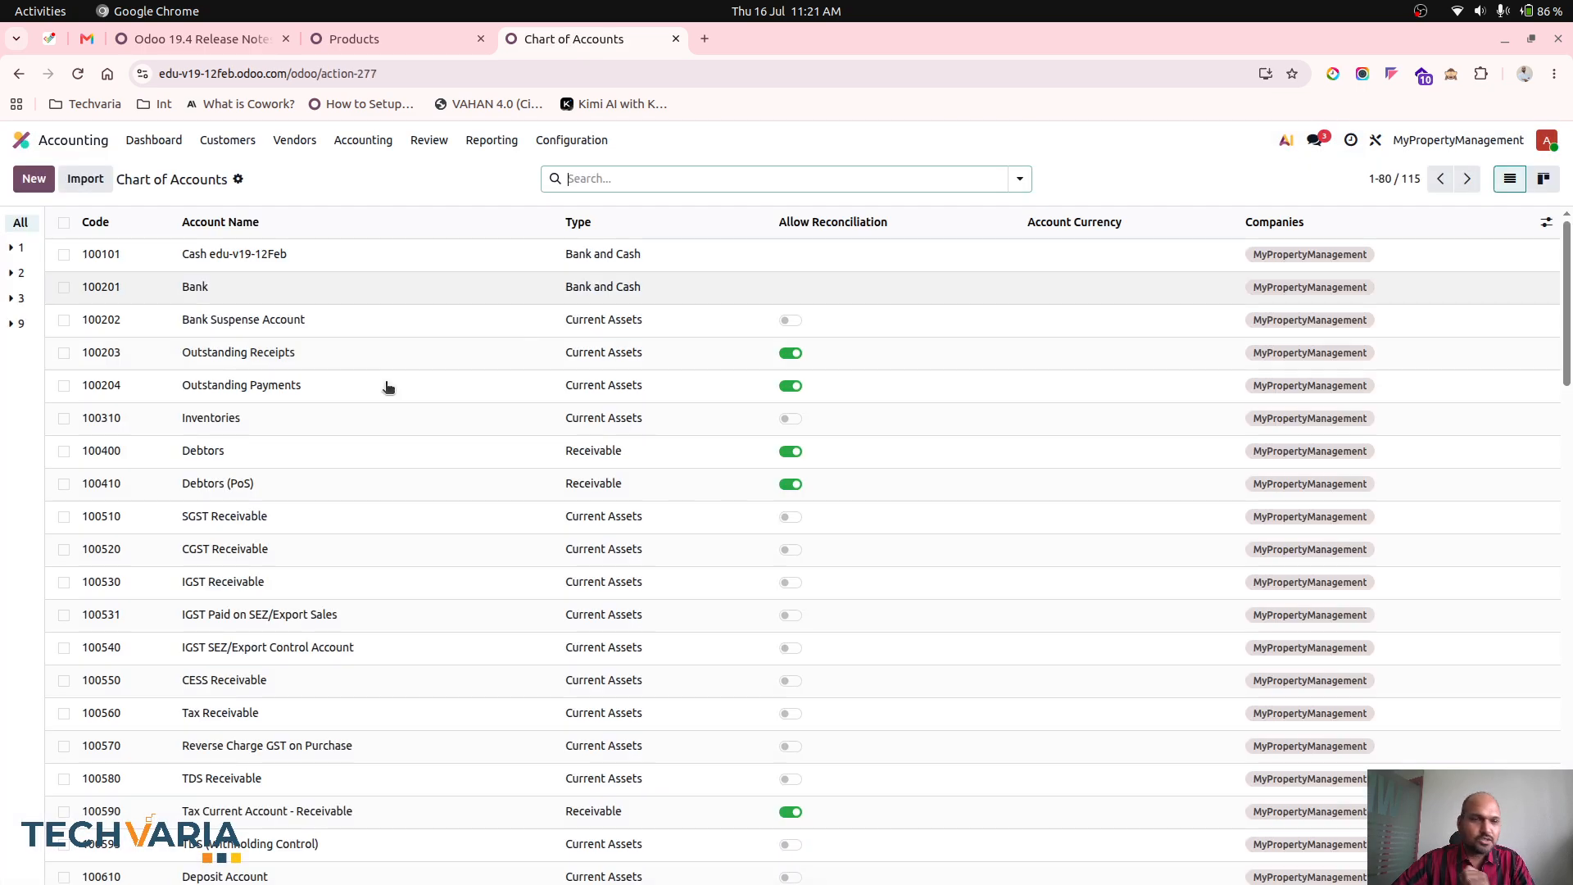
# Group the chart of accounts by Account Type and expand the Fixed Assets group.
pyautogui.click(1019, 179)
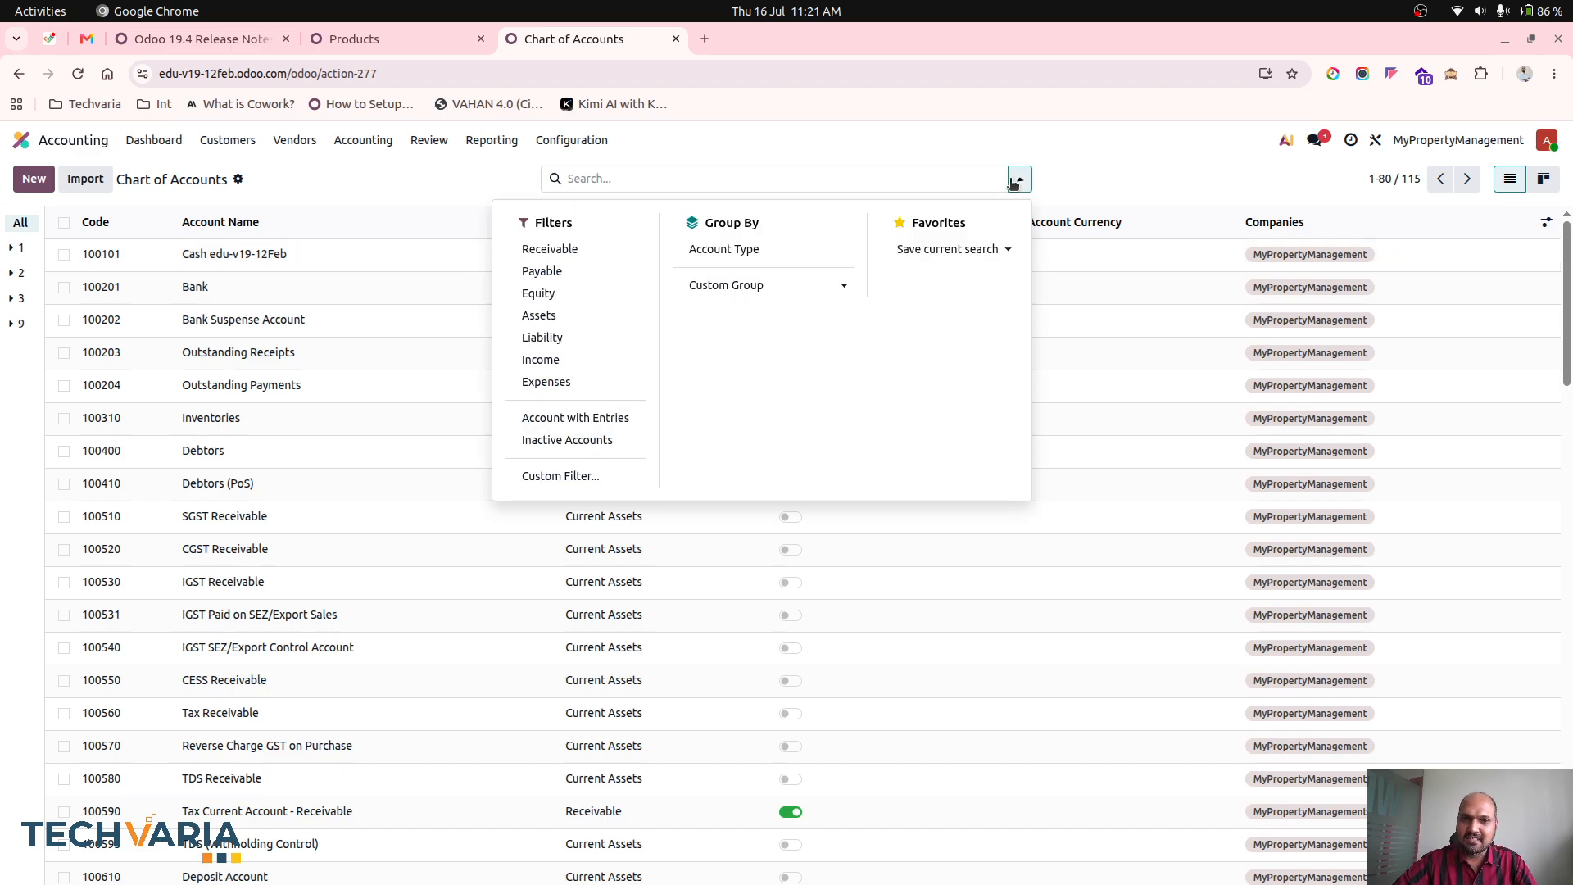
pyautogui.click(724, 249)
pyautogui.click(409, 197)
pyautogui.click(118, 304)
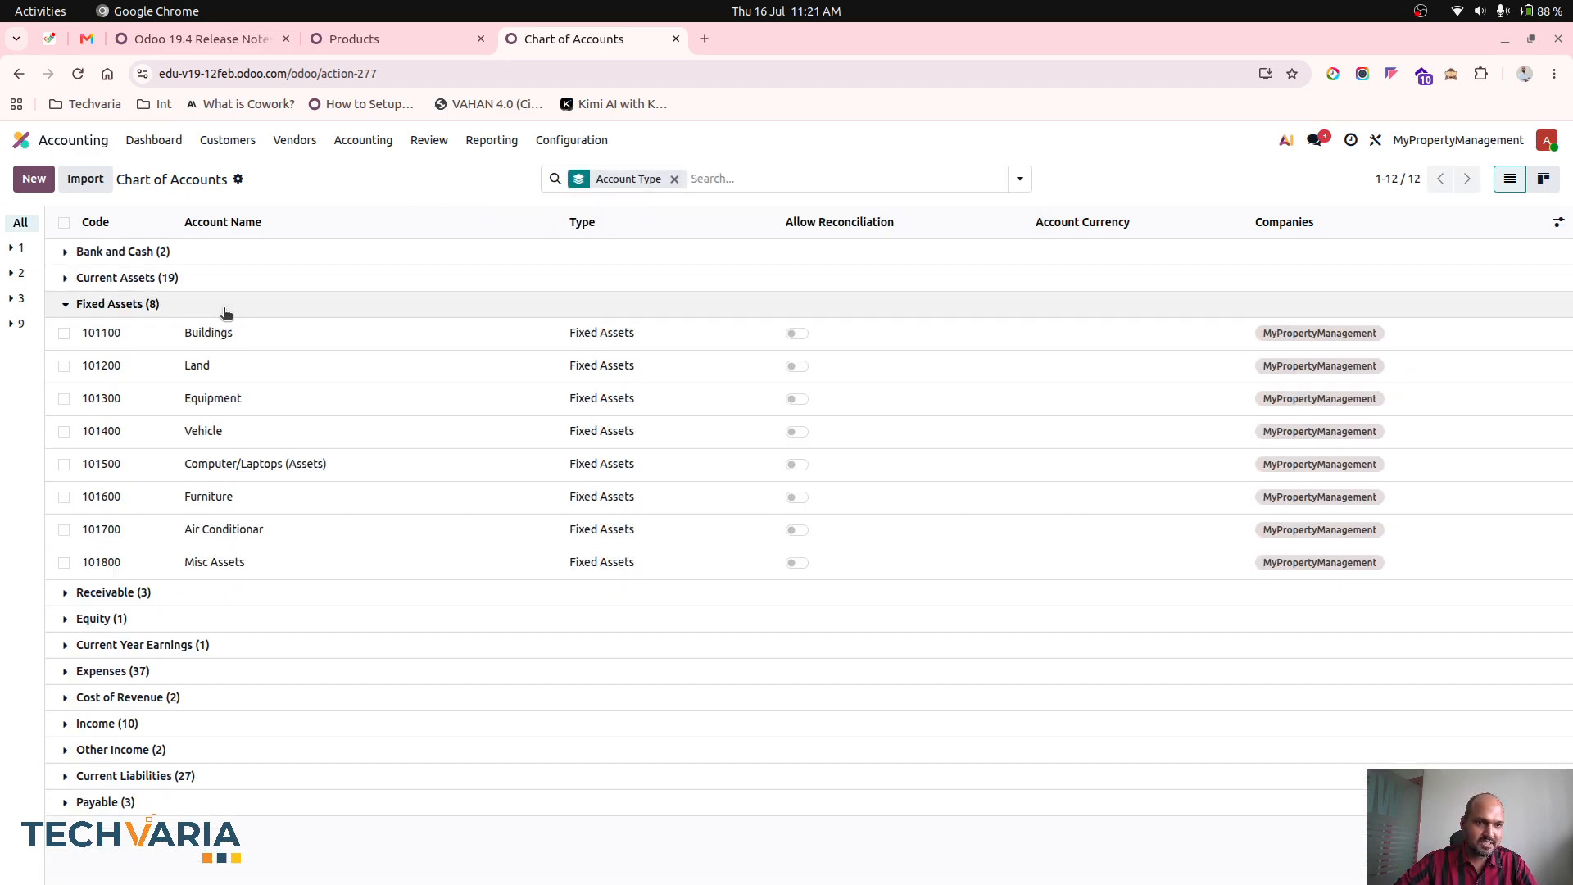
# In the Computer/Laptops (Assets) account's automation settings, set Automate Asset to Create in draft.
pyautogui.click(281, 466)
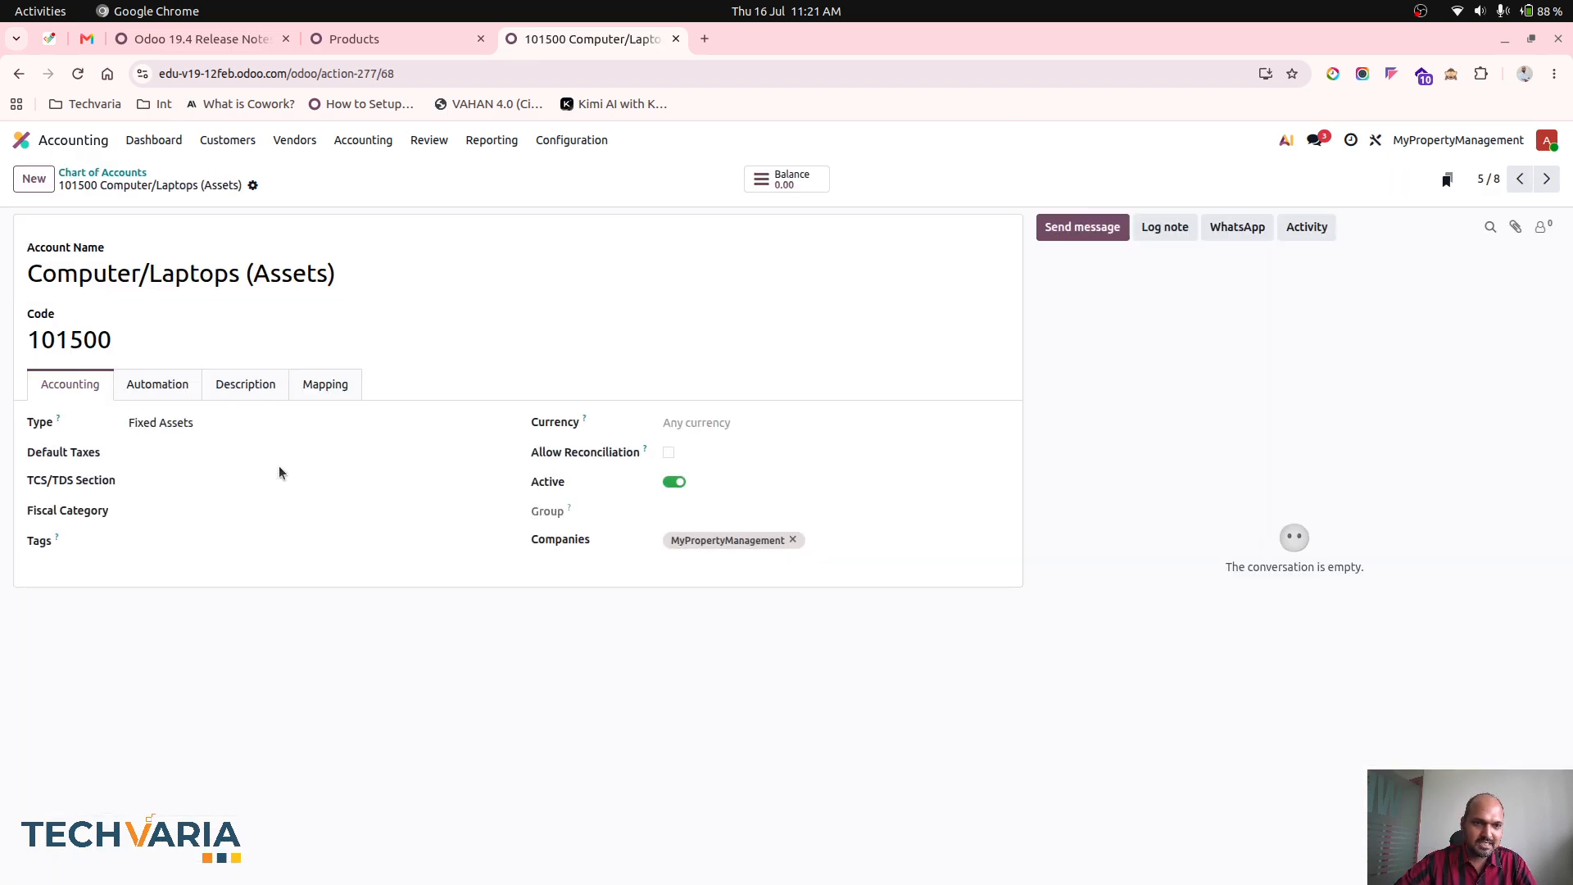
pyautogui.click(188, 388)
pyautogui.click(192, 449)
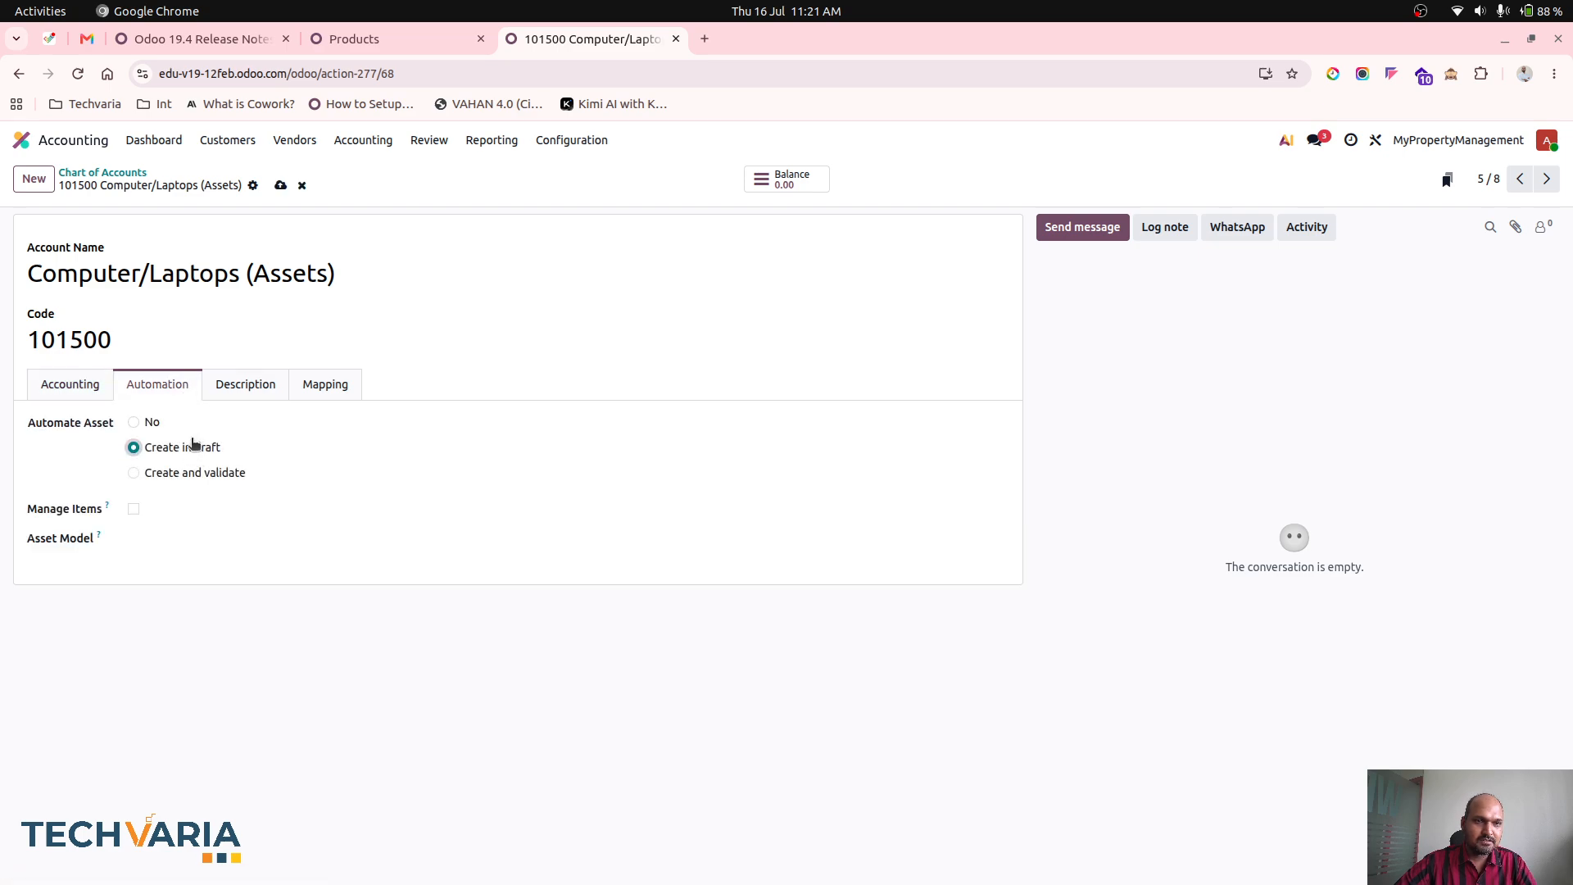
pyautogui.moveTo(103, 511)
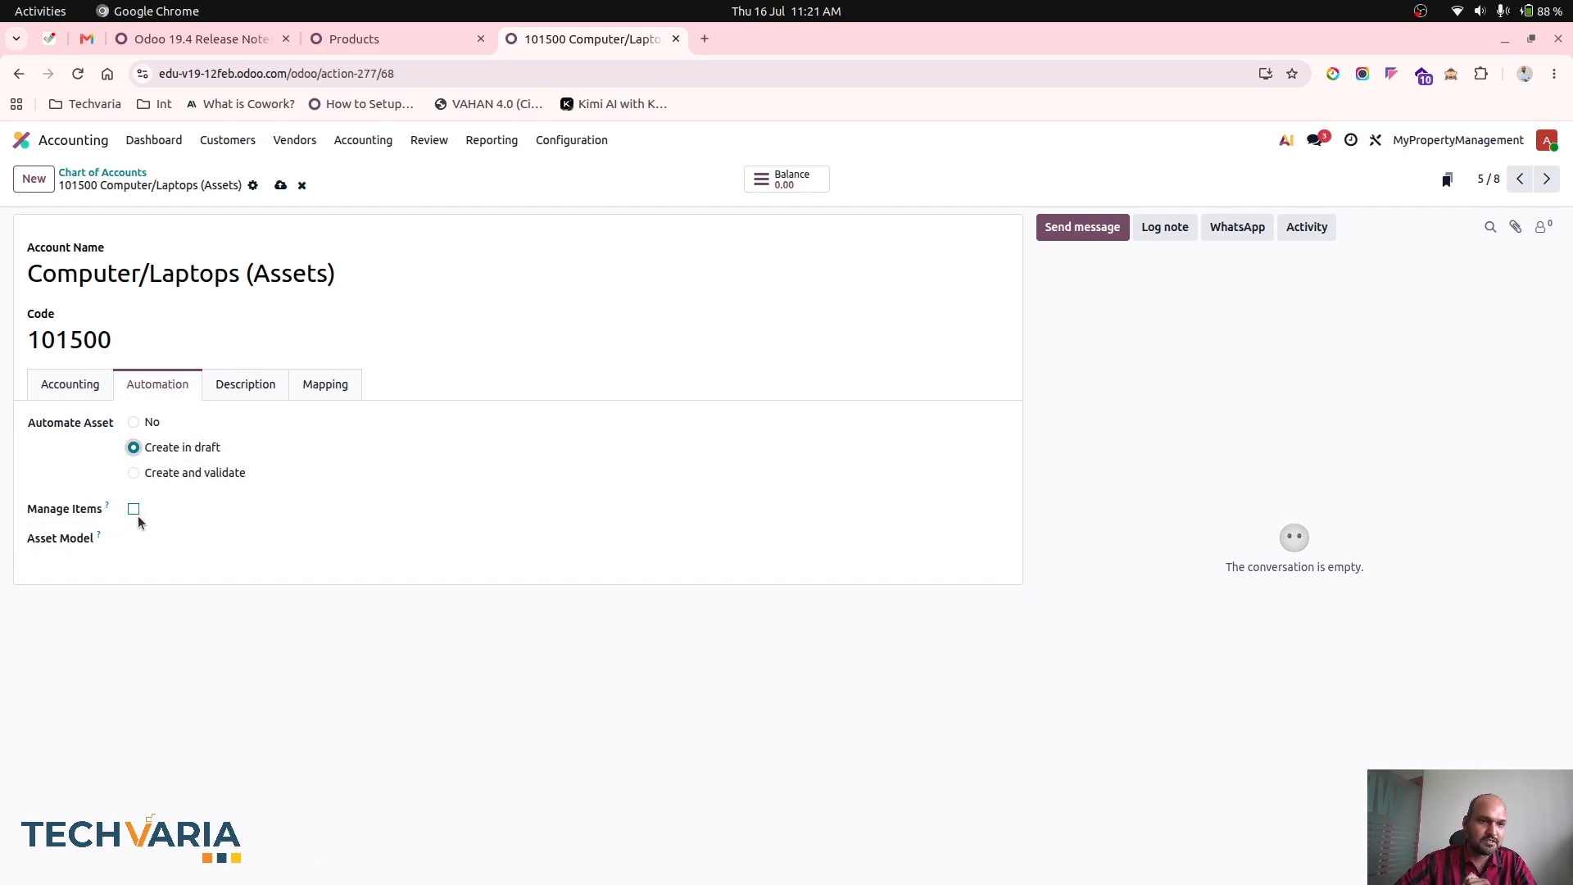
pyautogui.click(162, 541)
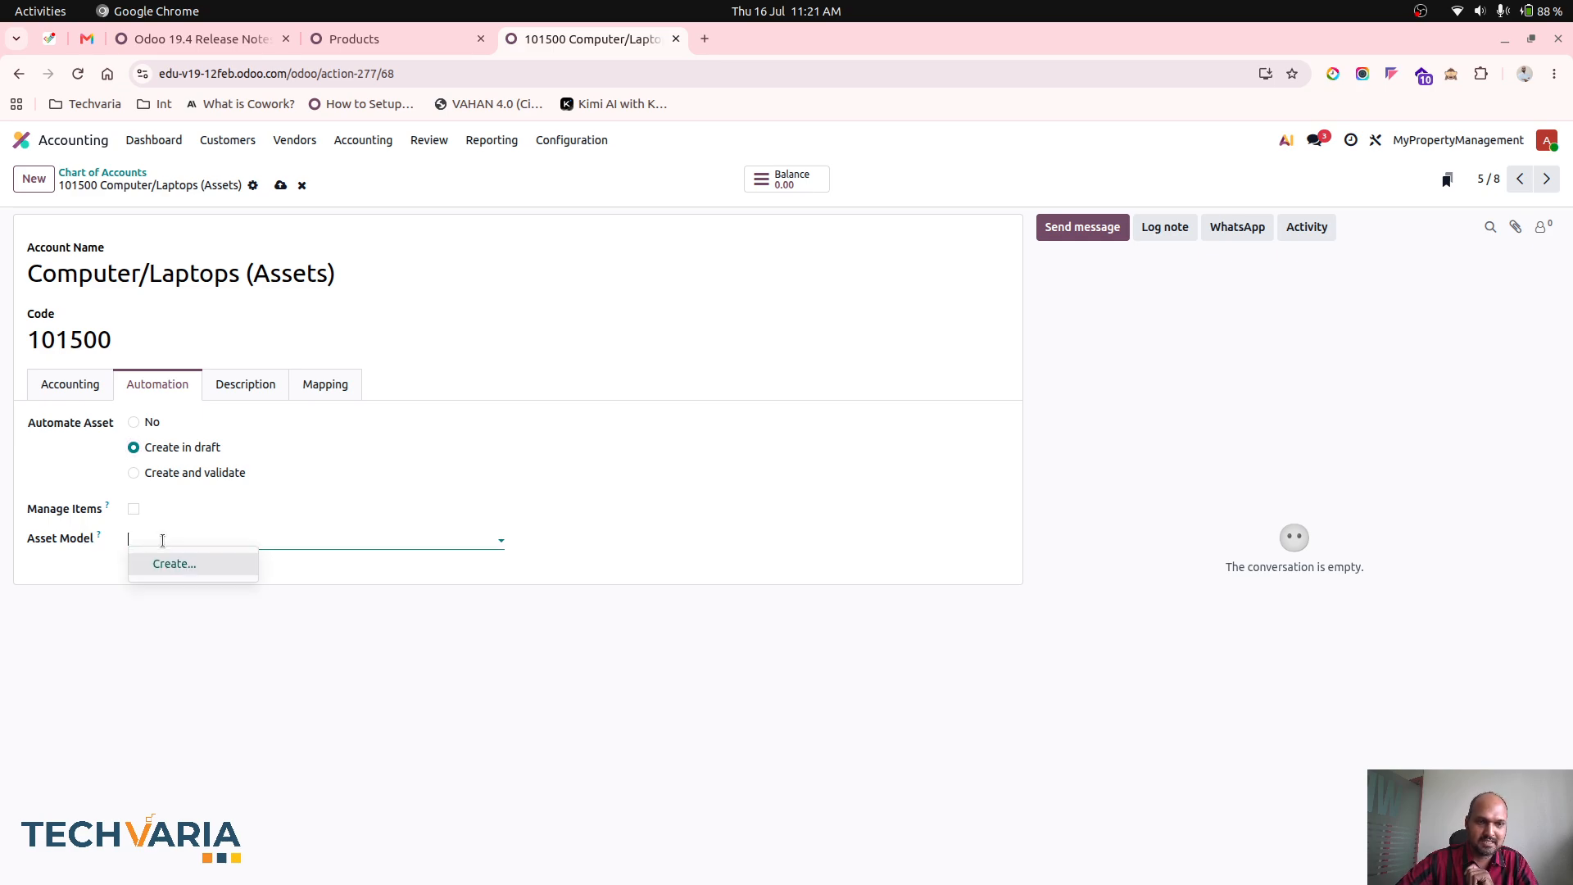
pyautogui.click(163, 455)
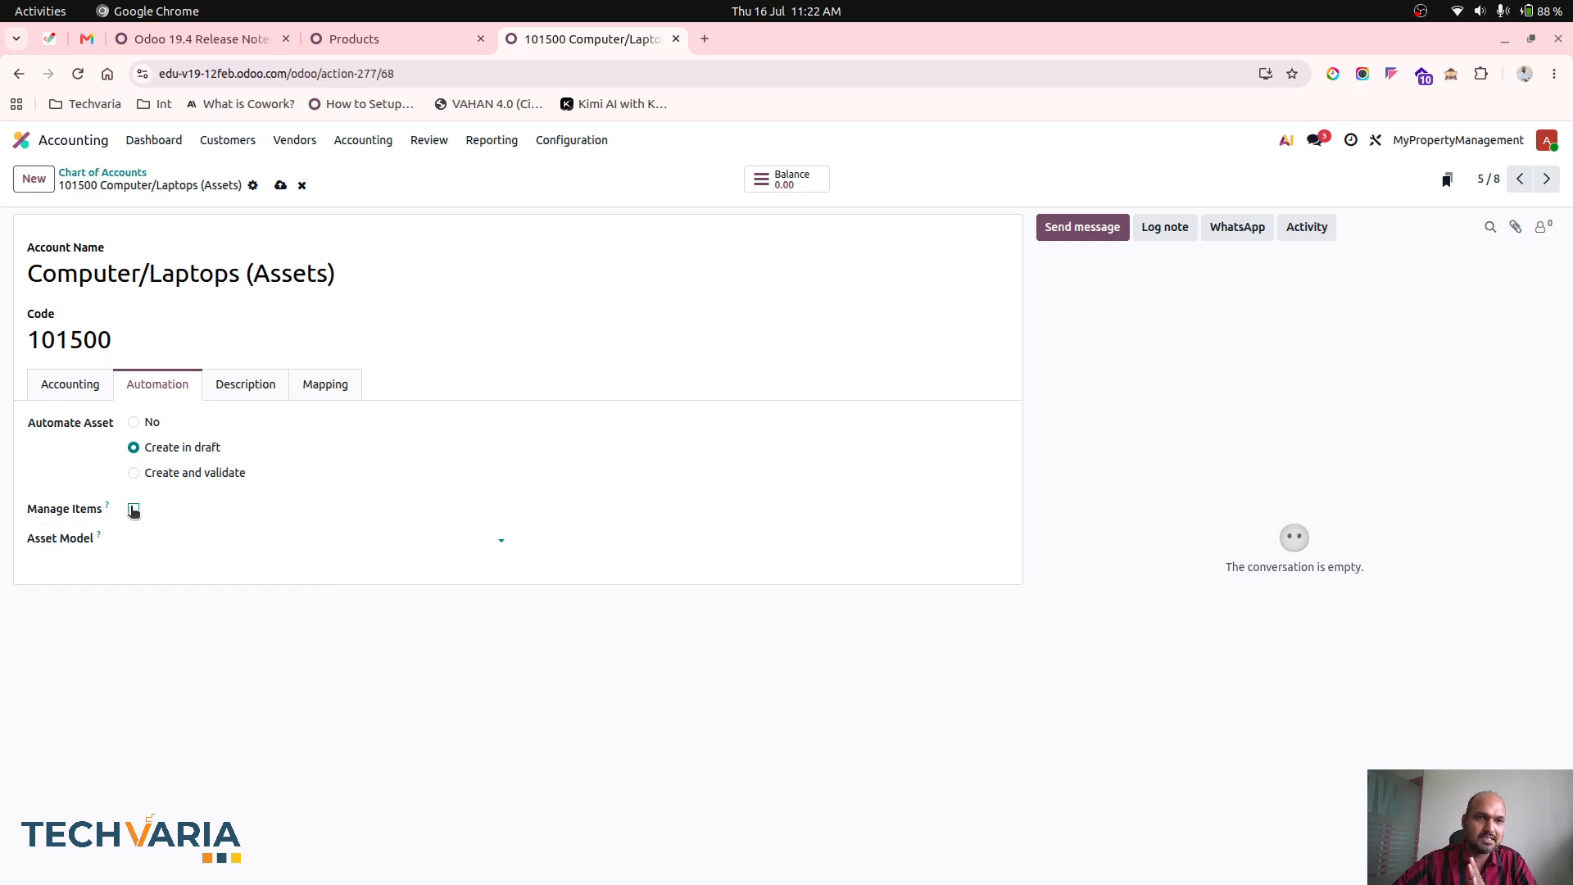
# Switch to the odoo19-4-latest database and open its Accounting app.
pyautogui.click(238, 41)
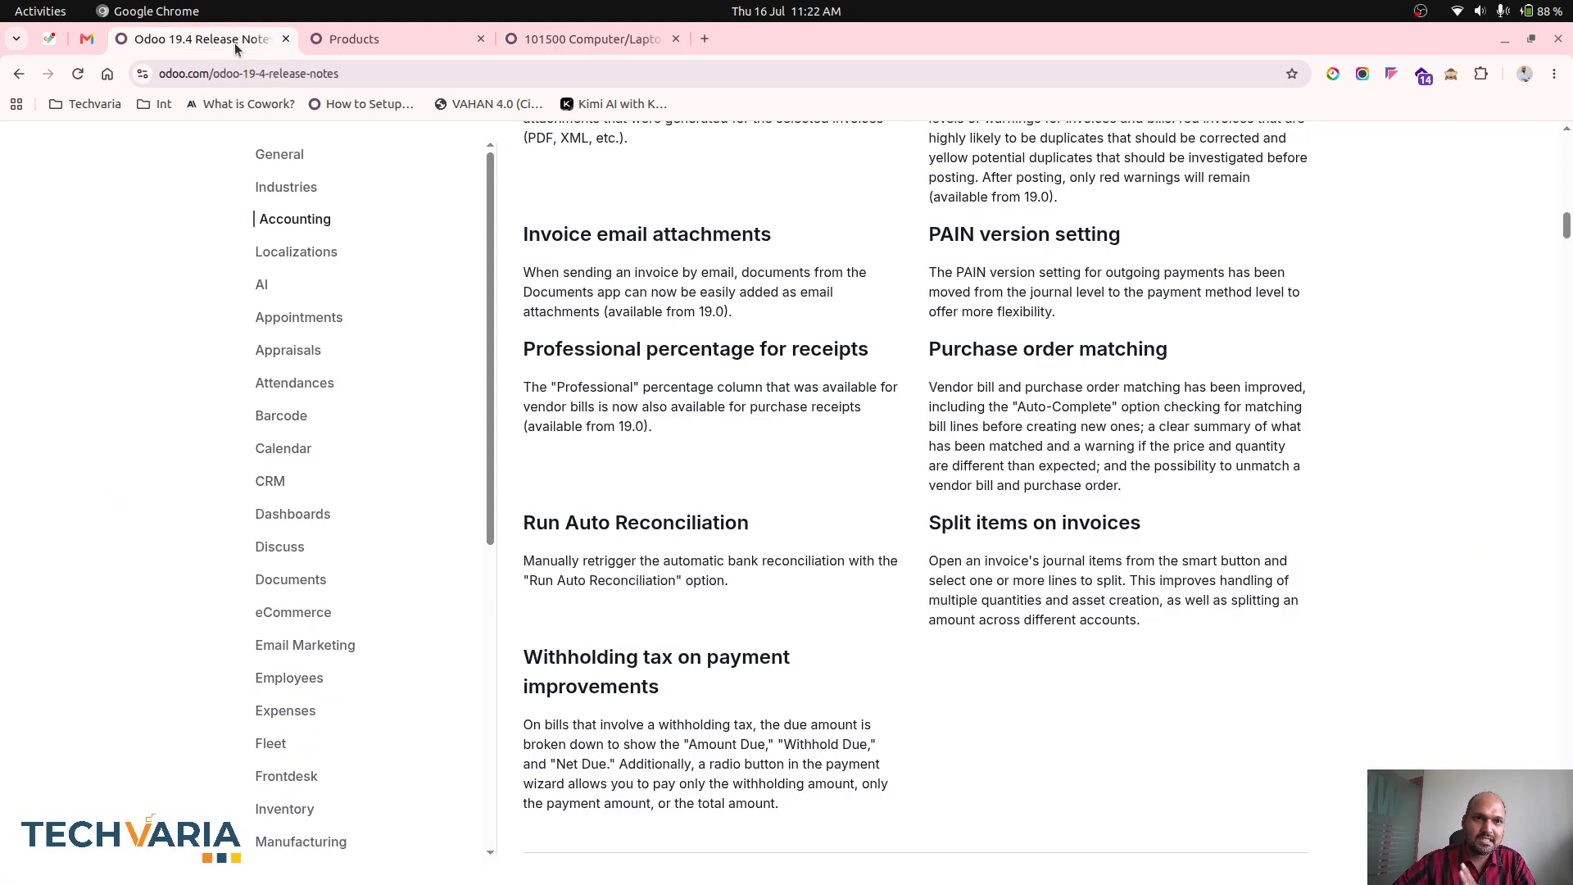
pyautogui.click(345, 38)
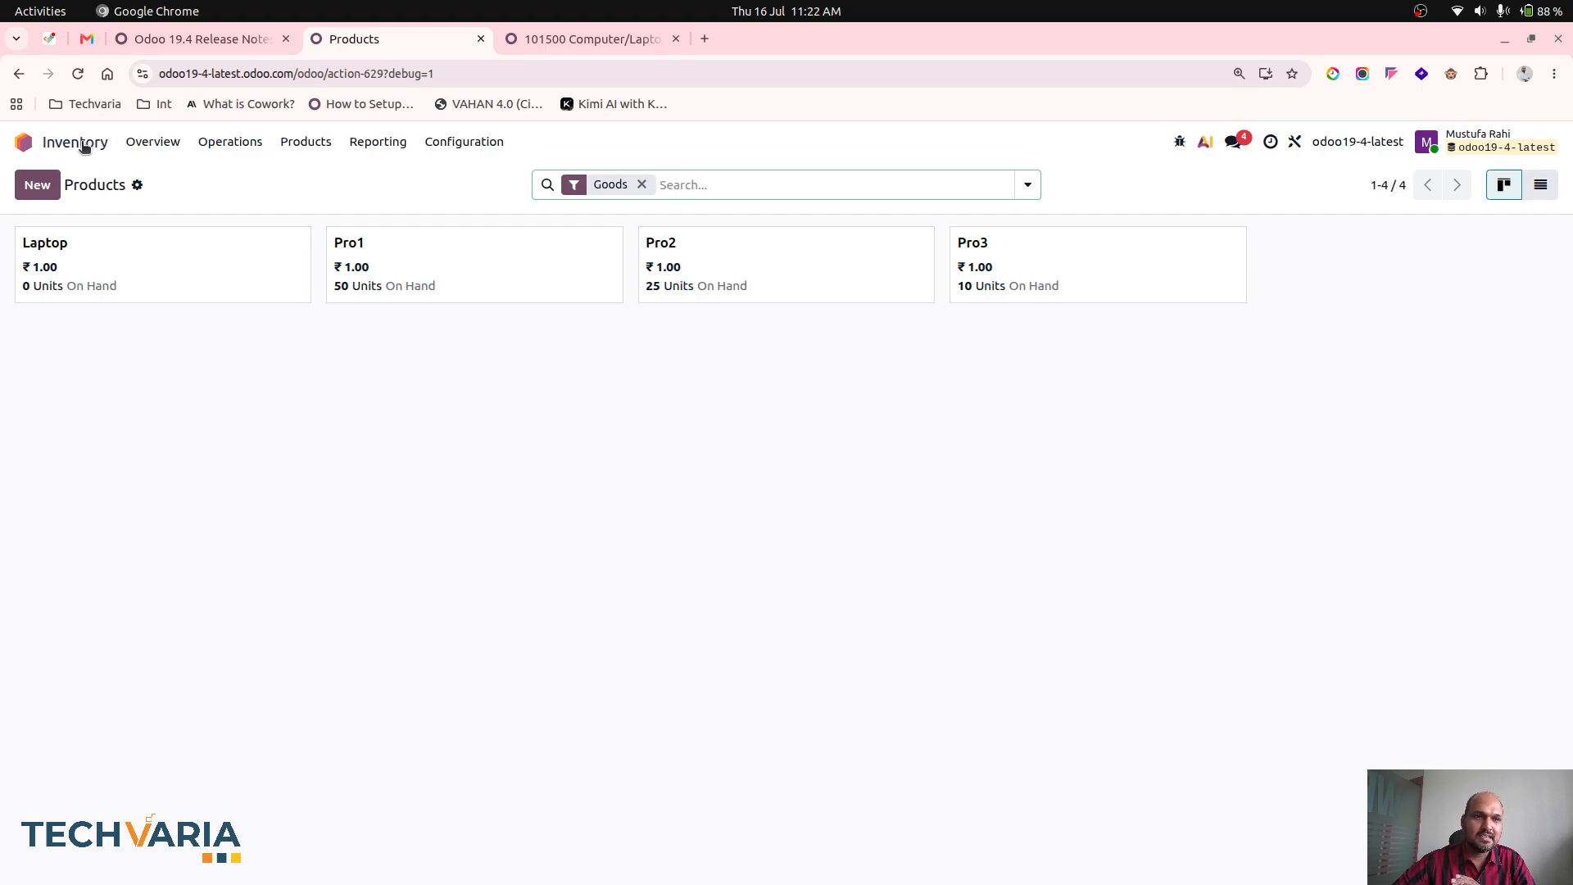
pyautogui.click(25, 142)
pyautogui.click(621, 410)
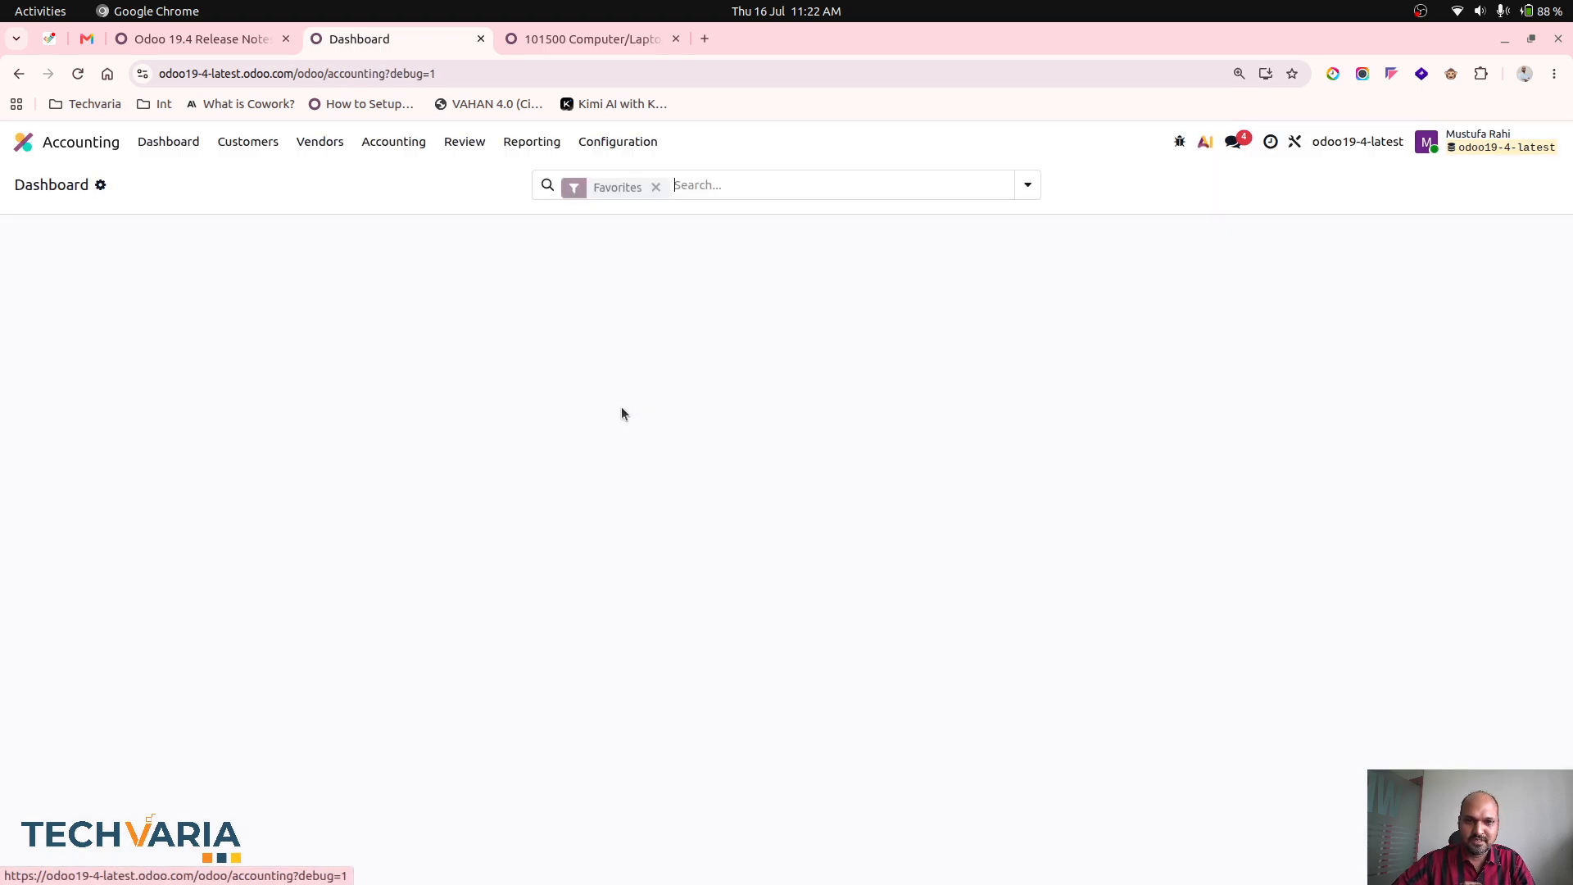
# Highlight the "Split items on invoices" entry in the Odoo 19.4 release notes to read it.
pyautogui.click(256, 45)
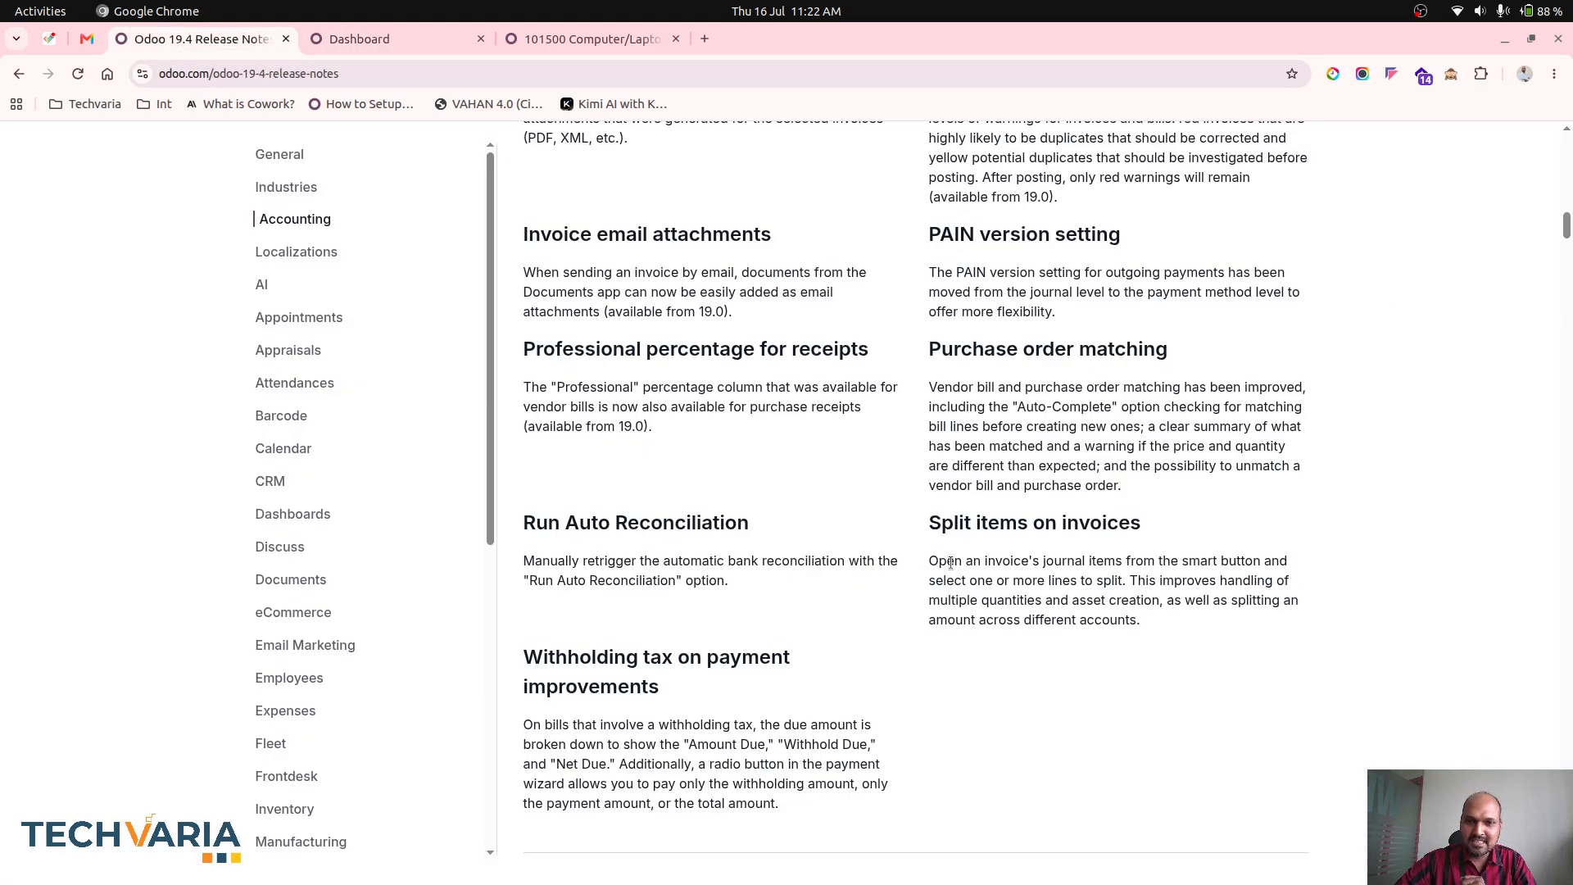
pyautogui.scroll(-3, 953, 563)
pyautogui.moveTo(935, 377); pyautogui.dragTo(1143, 470)
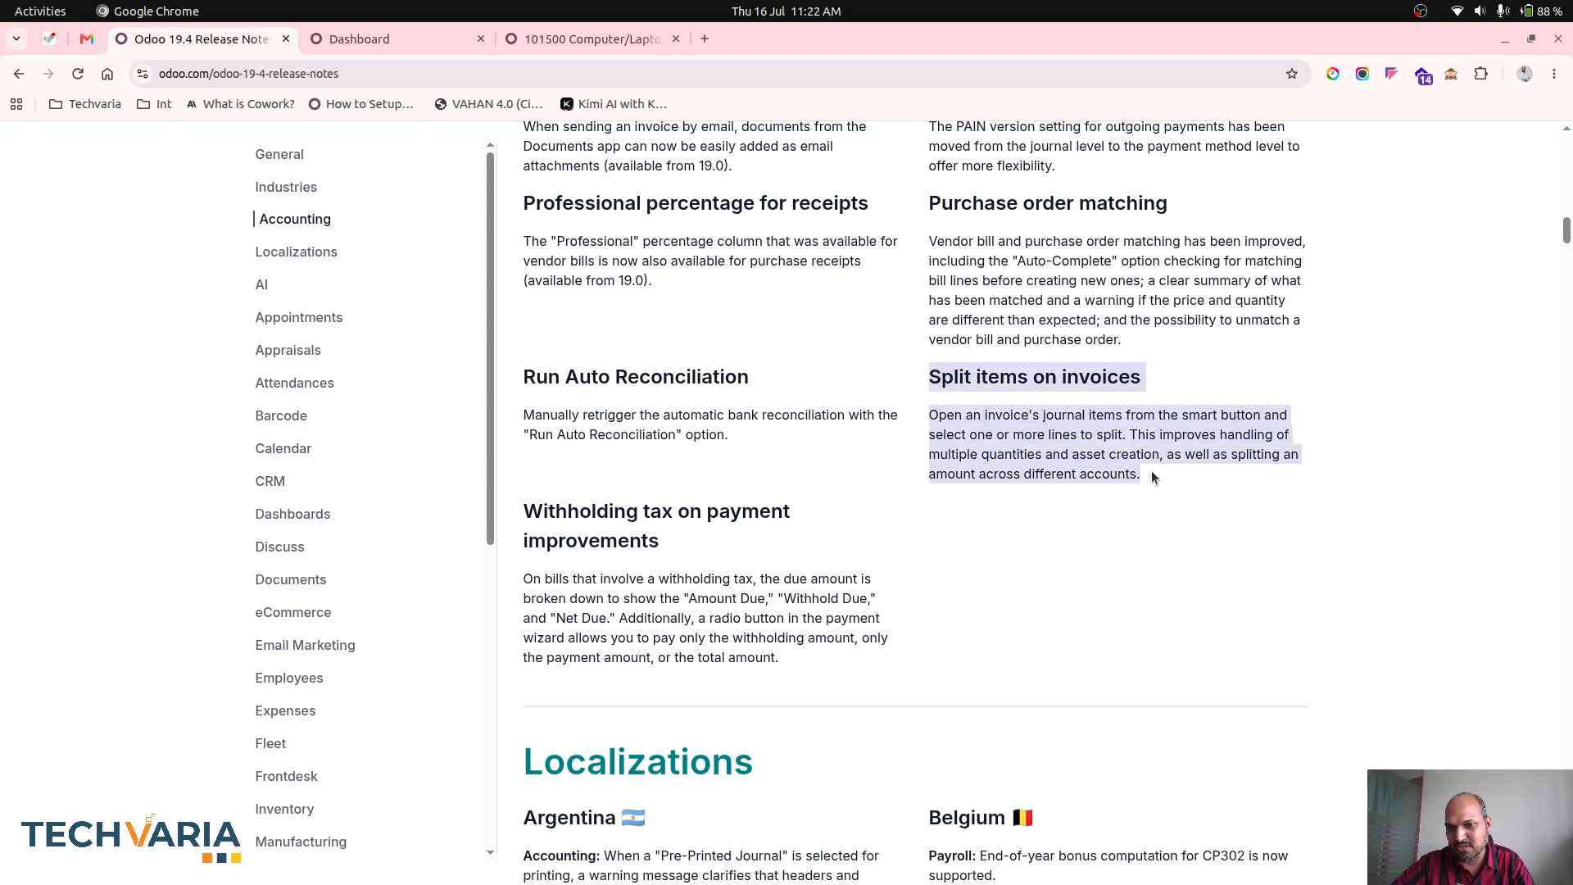
# Close the edu-v19-12feb database tab and open the 3 Years Linear depreciation model in odoo19-4-latest.
pyautogui.click(543, 38)
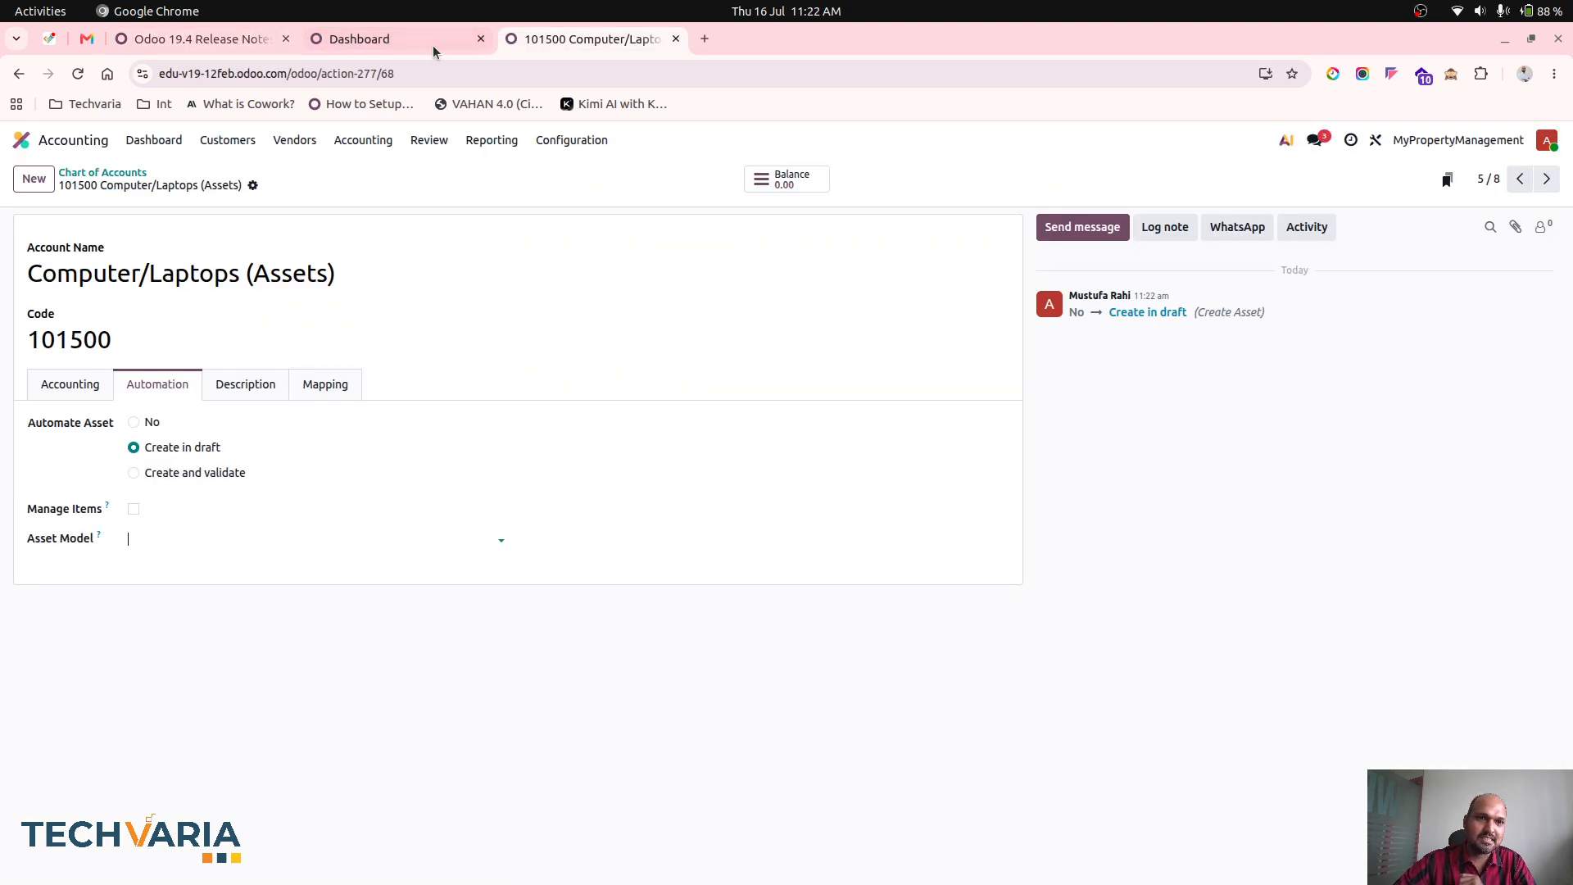
pyautogui.click(675, 38)
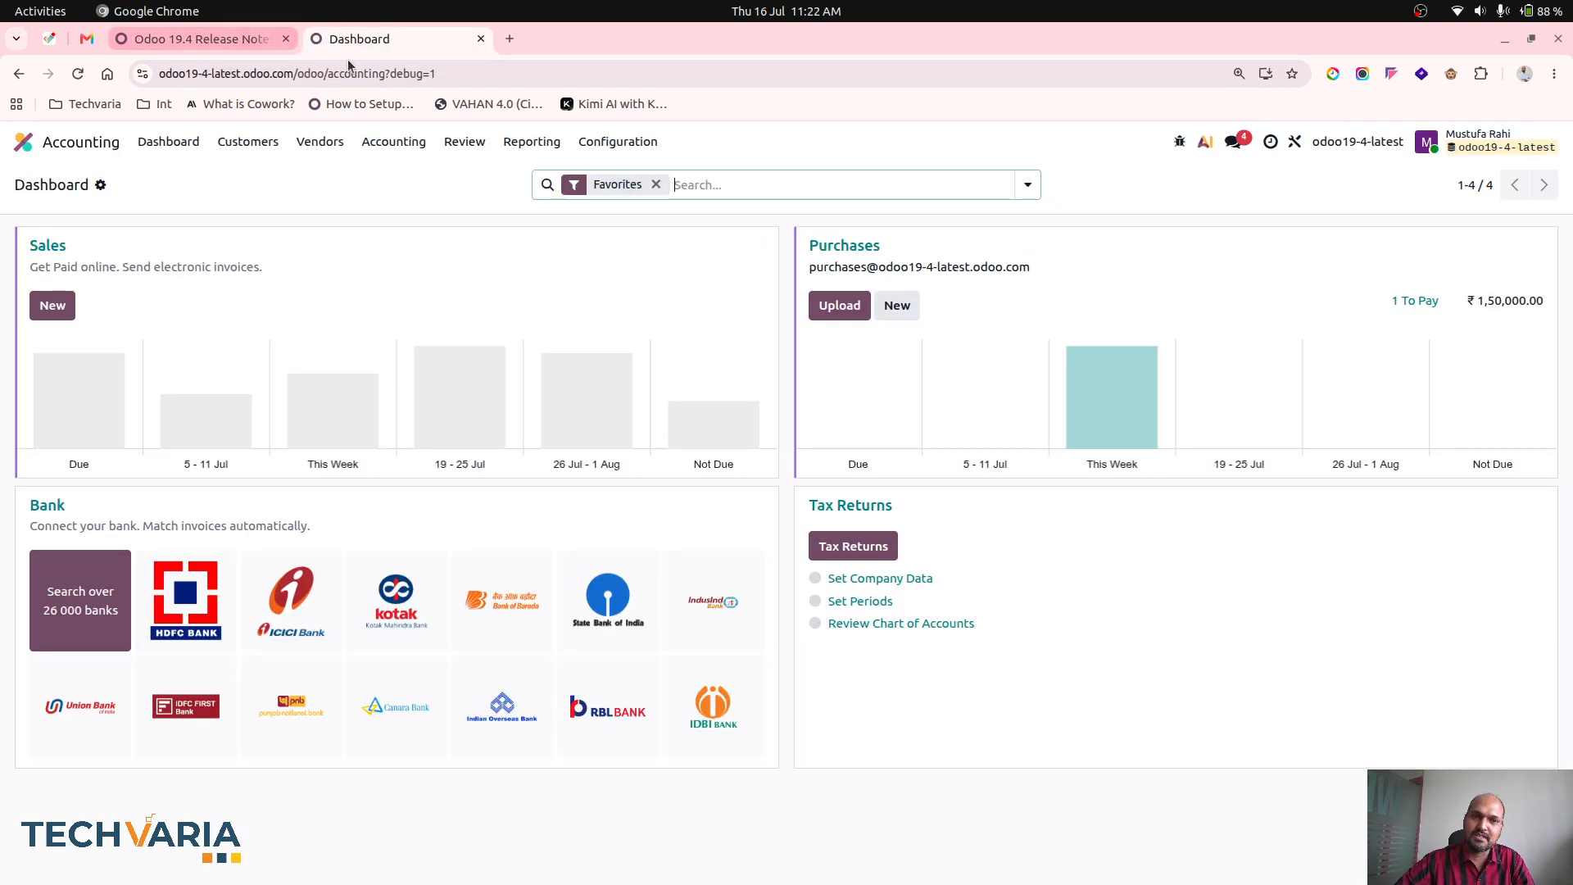
pyautogui.click(598, 141)
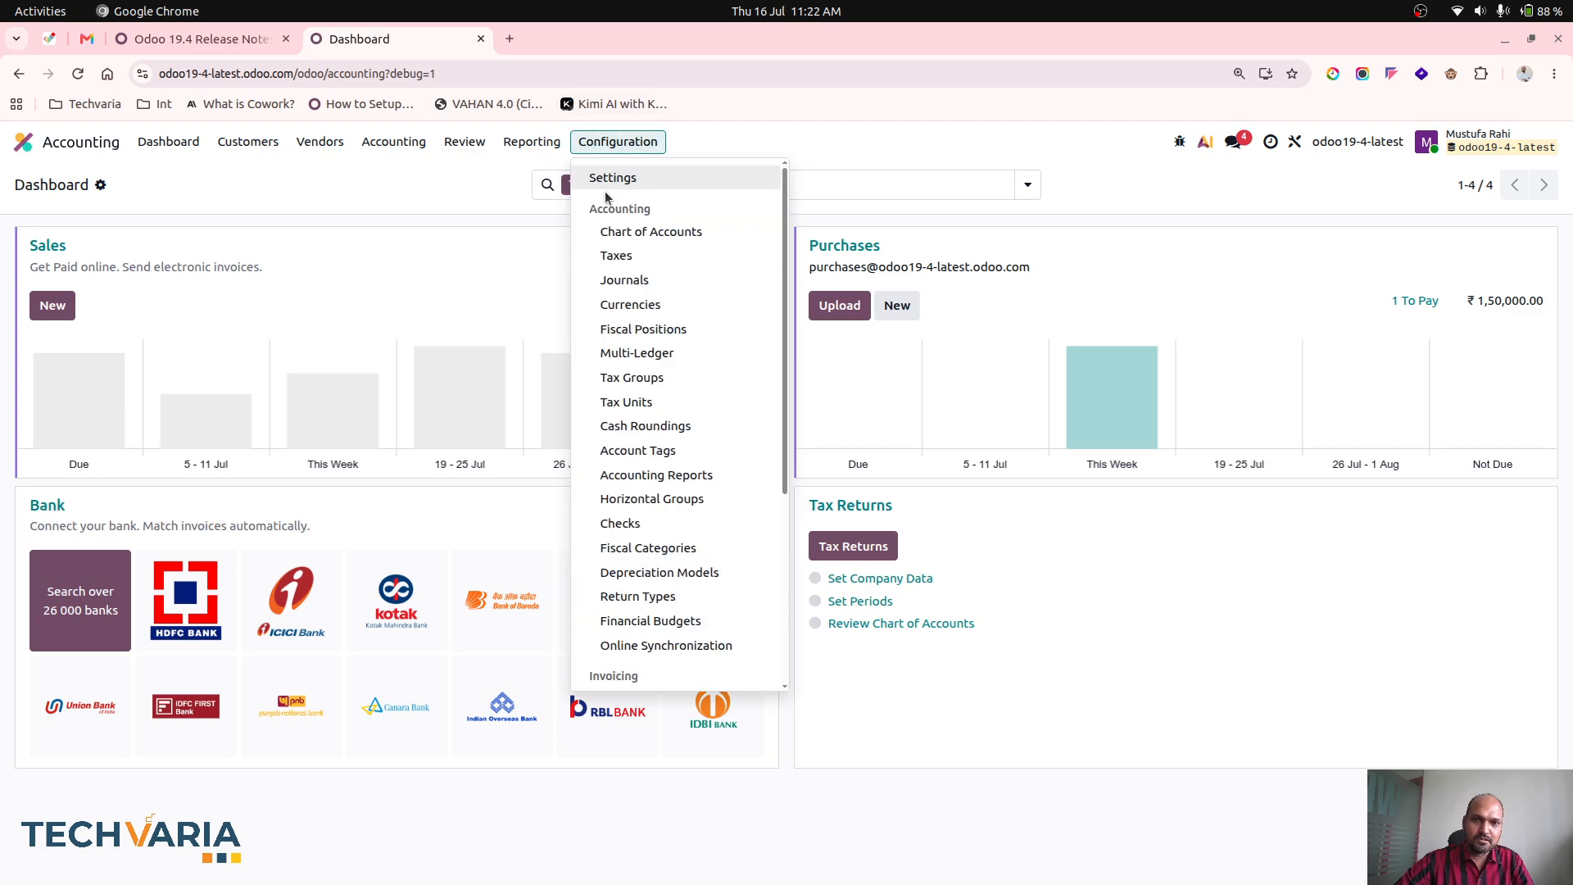
pyautogui.click(672, 571)
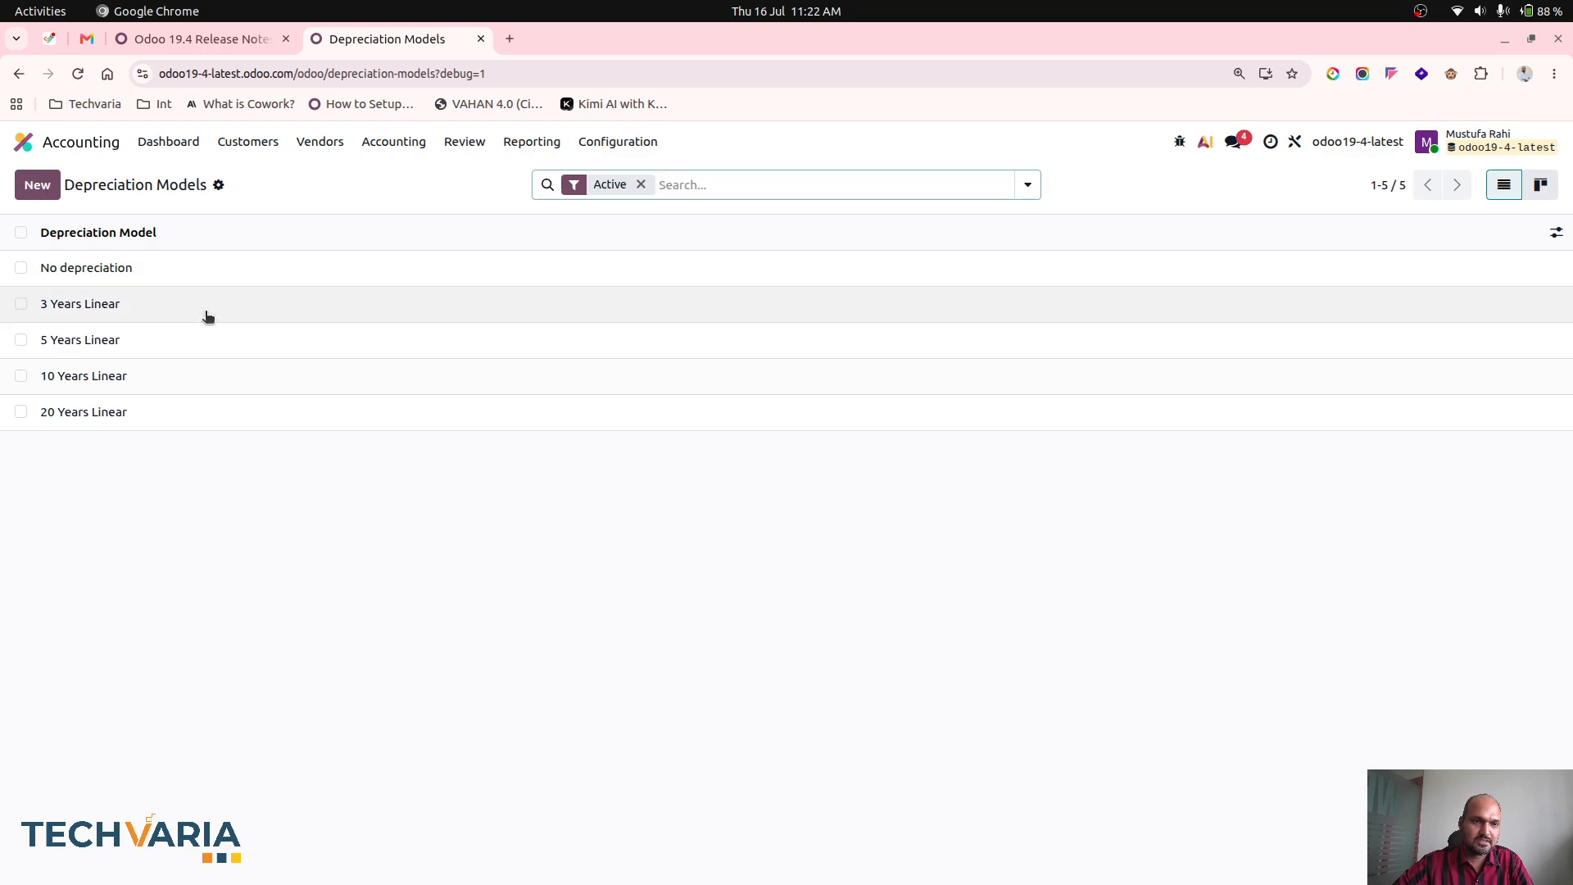
pyautogui.click(206, 314)
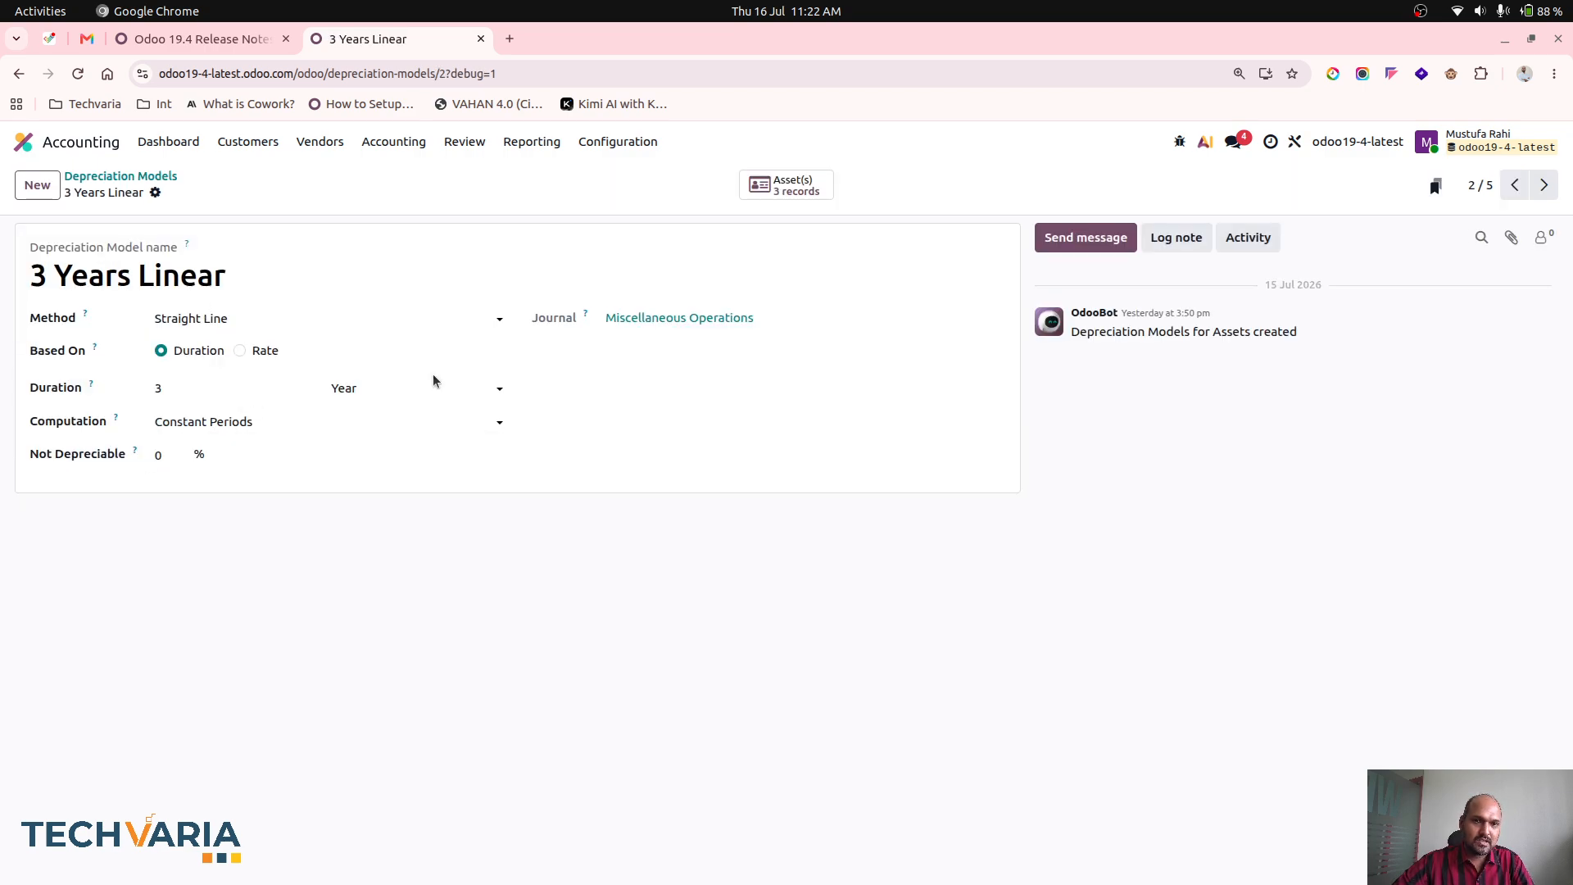
# Open the odoo19-4-latest Chart of Accounts grouped by Account Type and expand its Fixed Assets group.
pyautogui.click(522, 144)
pyautogui.click(616, 142)
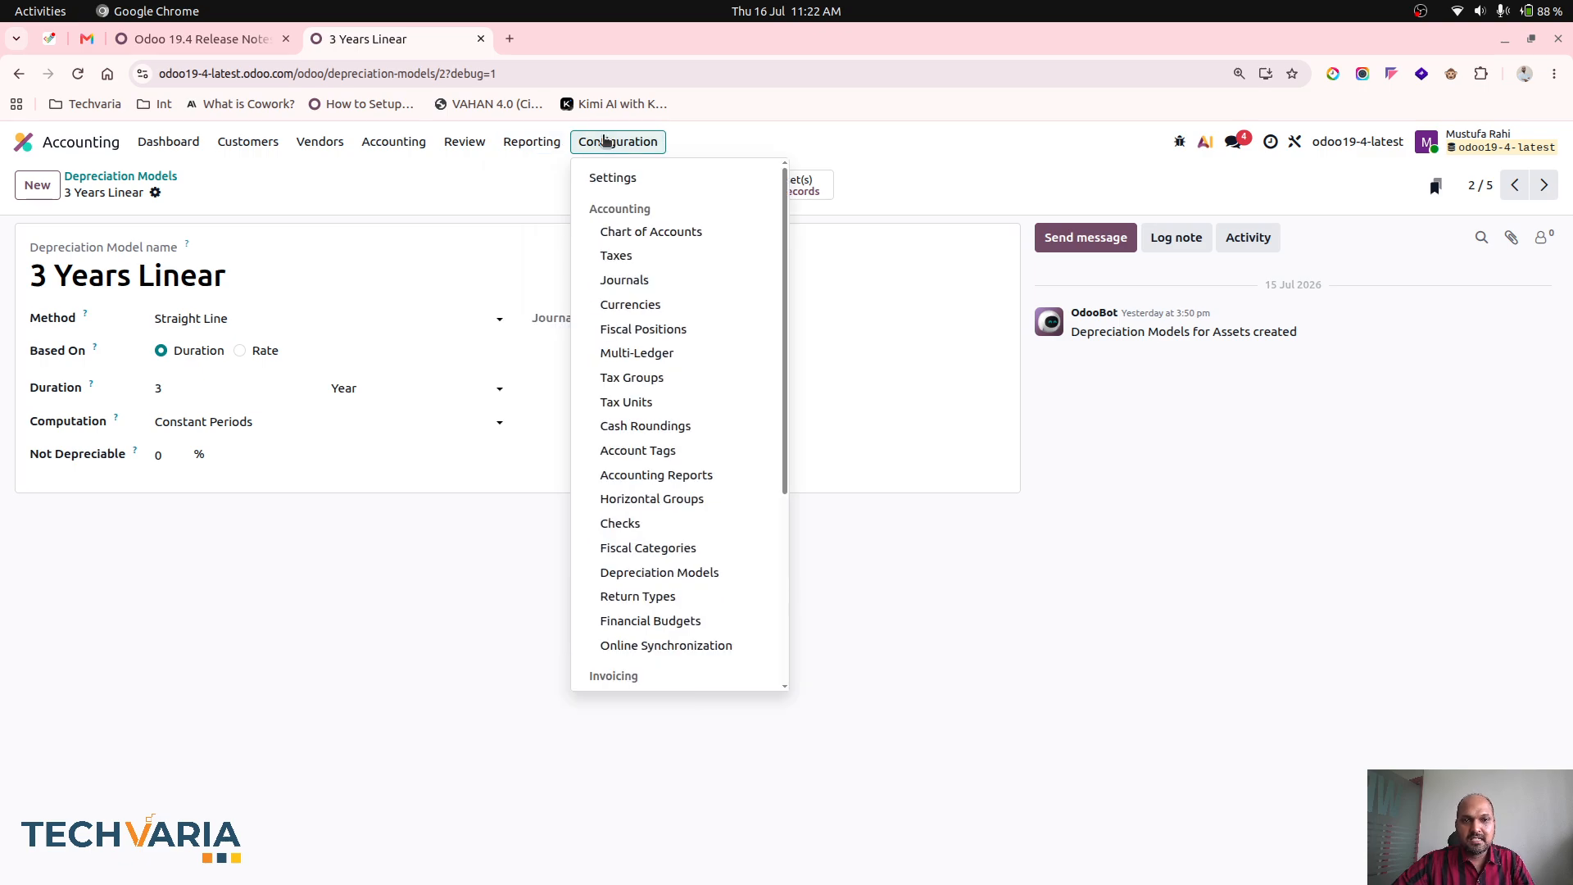
pyautogui.click(632, 230)
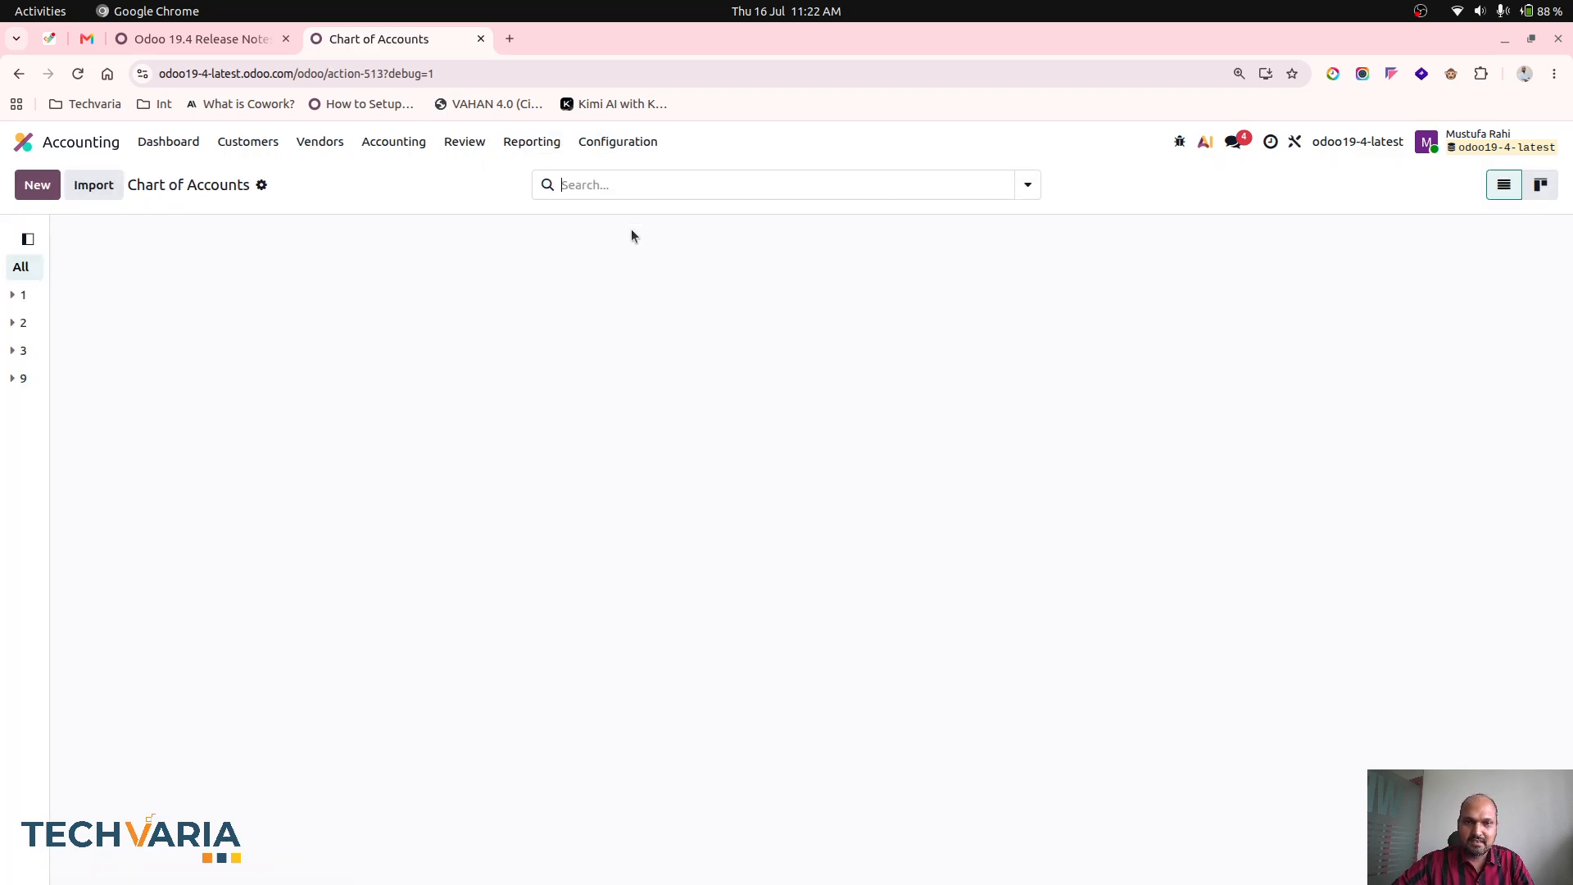
pyautogui.click(1027, 185)
pyautogui.click(696, 262)
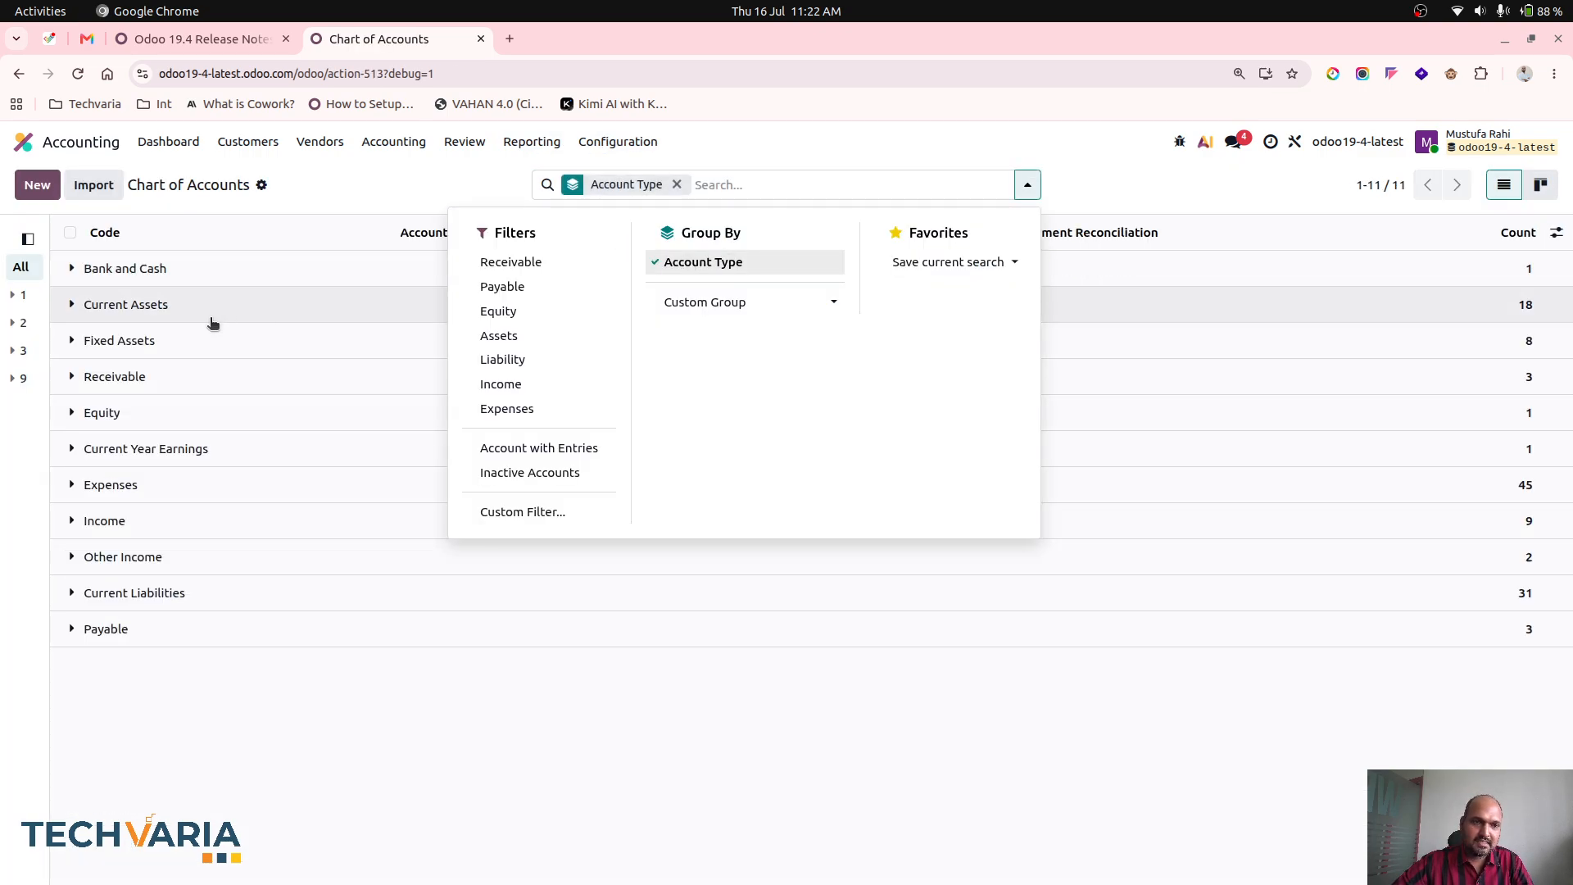
pyautogui.click(196, 342)
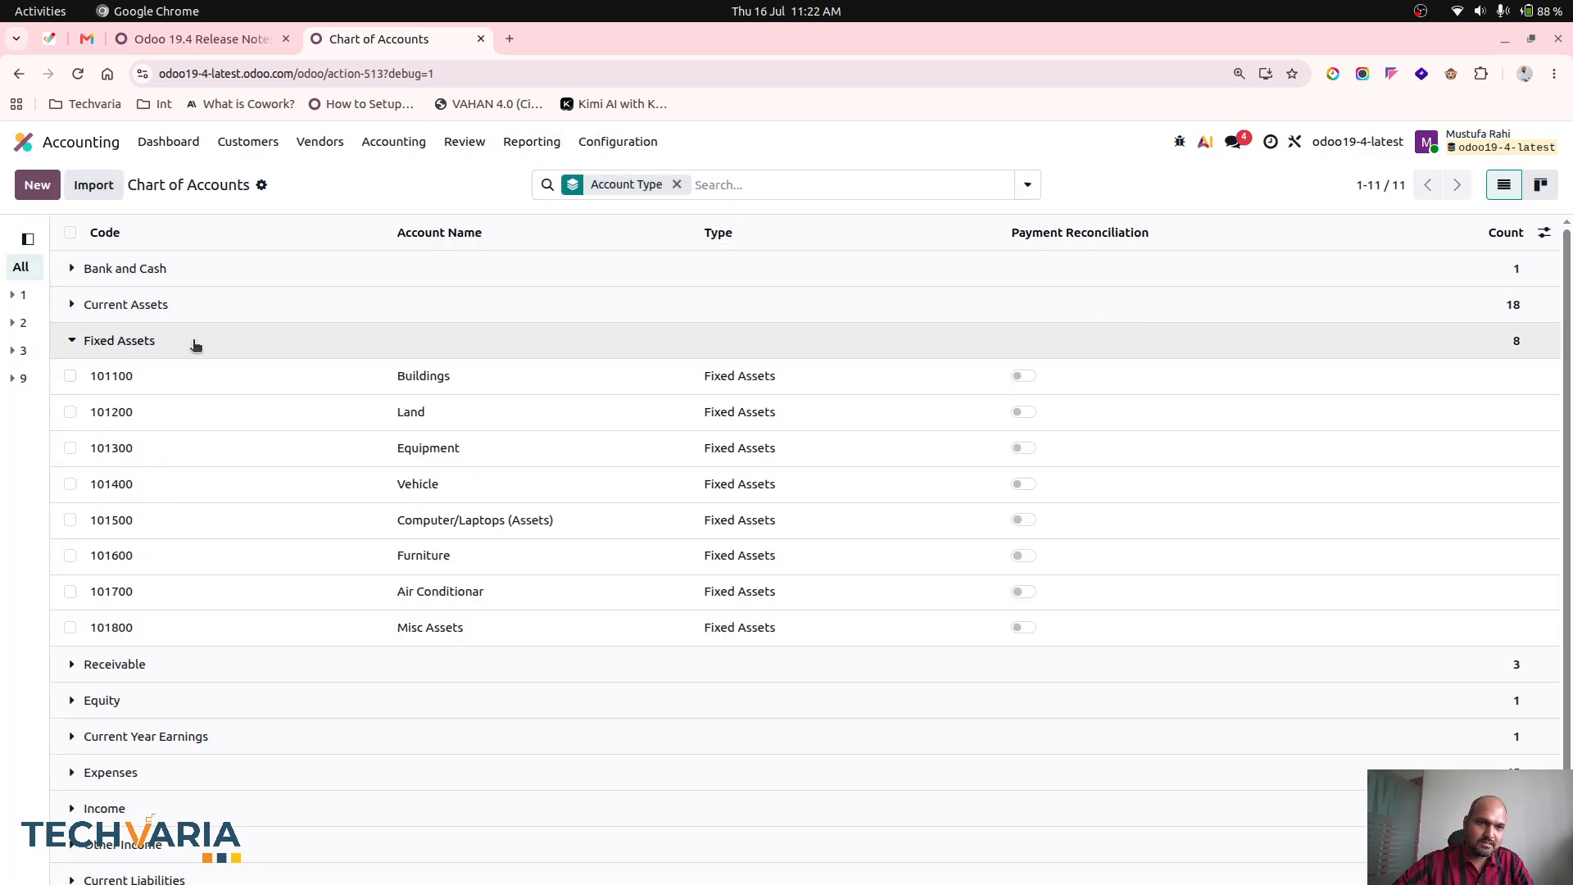
# Set the Computer/Laptops (Assets) account's depreciation model to 5 Years Linear and save the account.
pyautogui.click(334, 519)
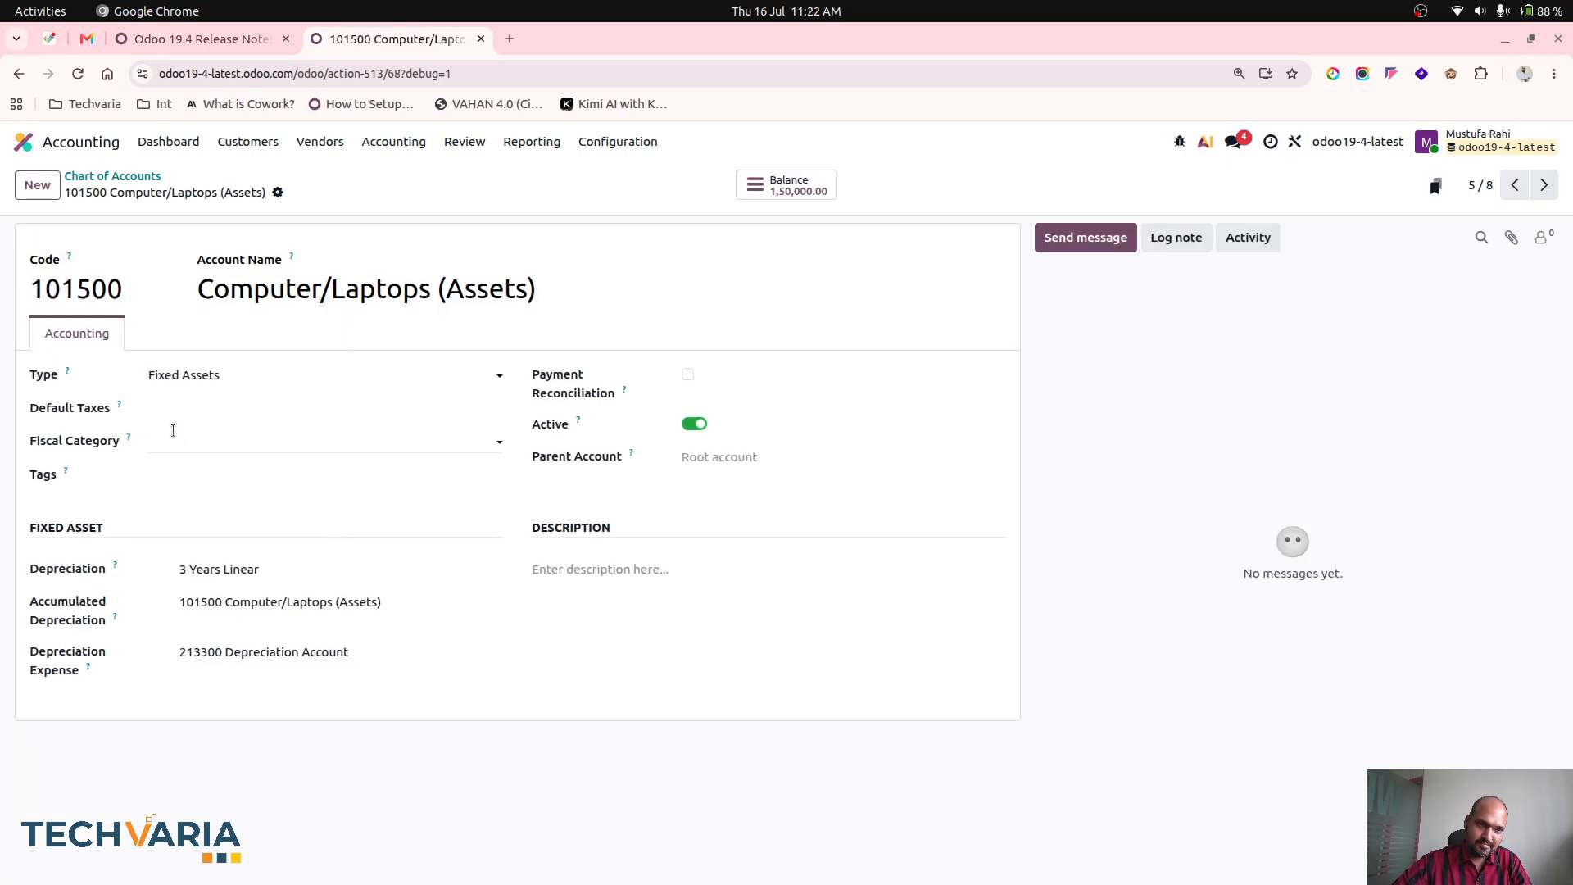
pyautogui.click(250, 567)
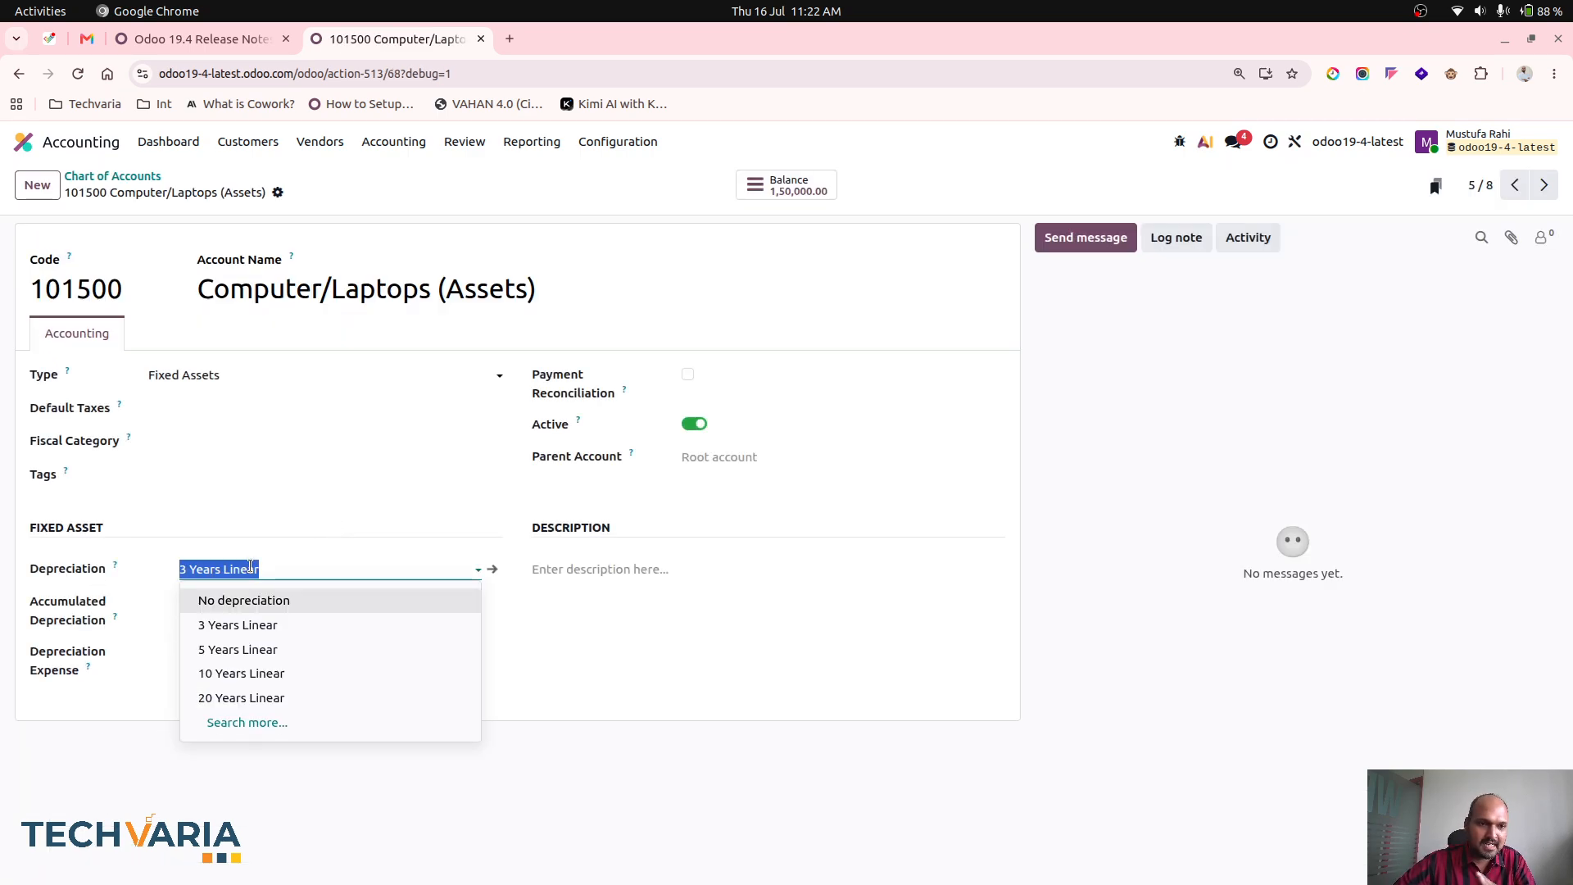
pyautogui.click(312, 643)
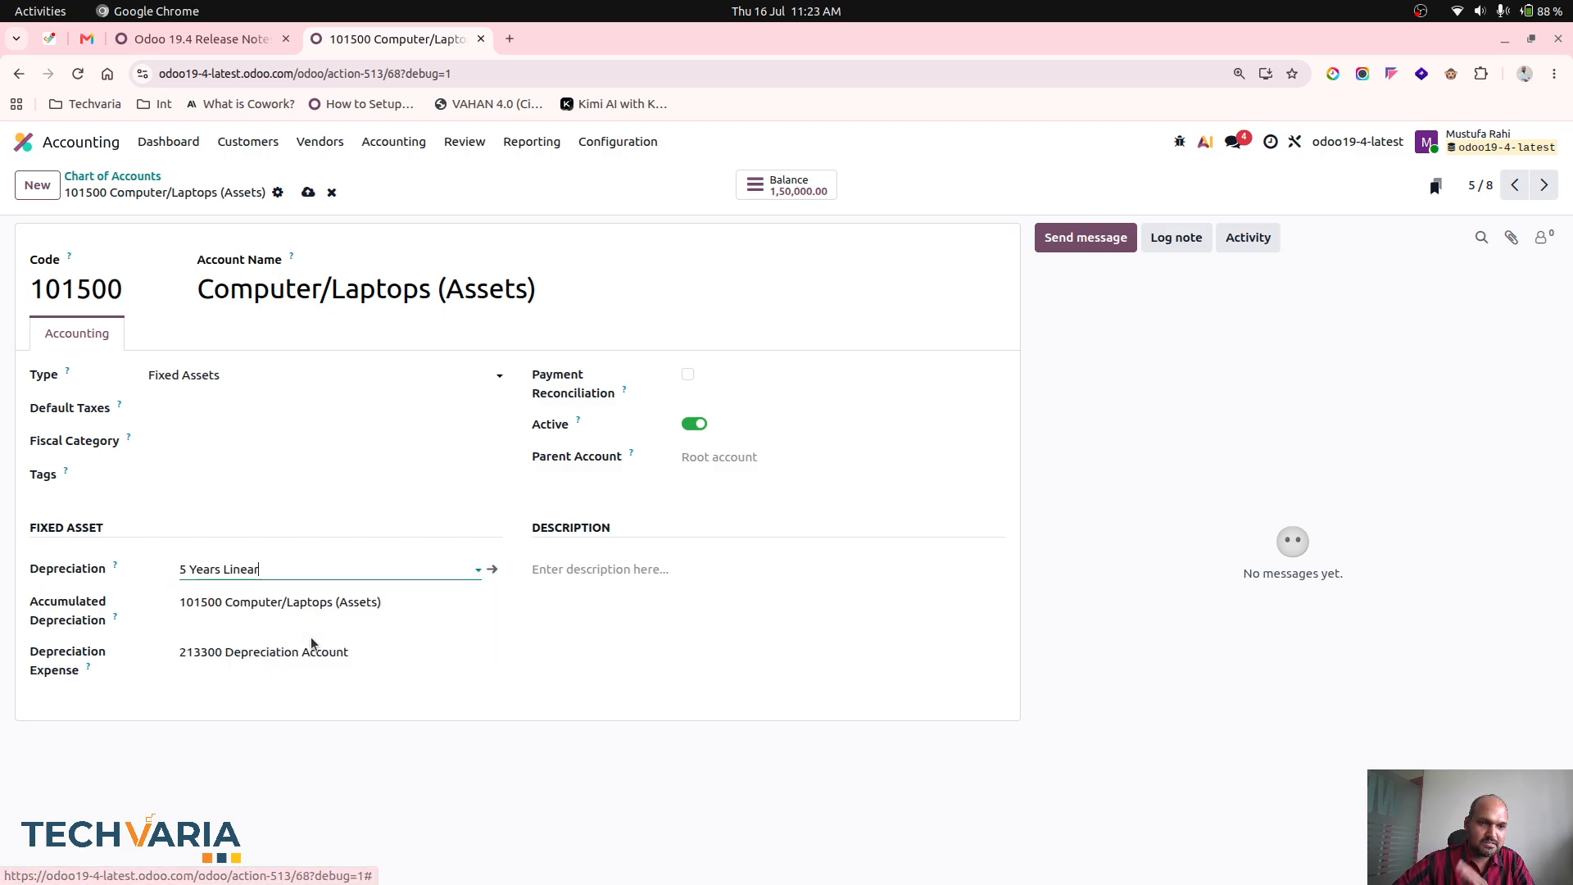
pyautogui.click(307, 193)
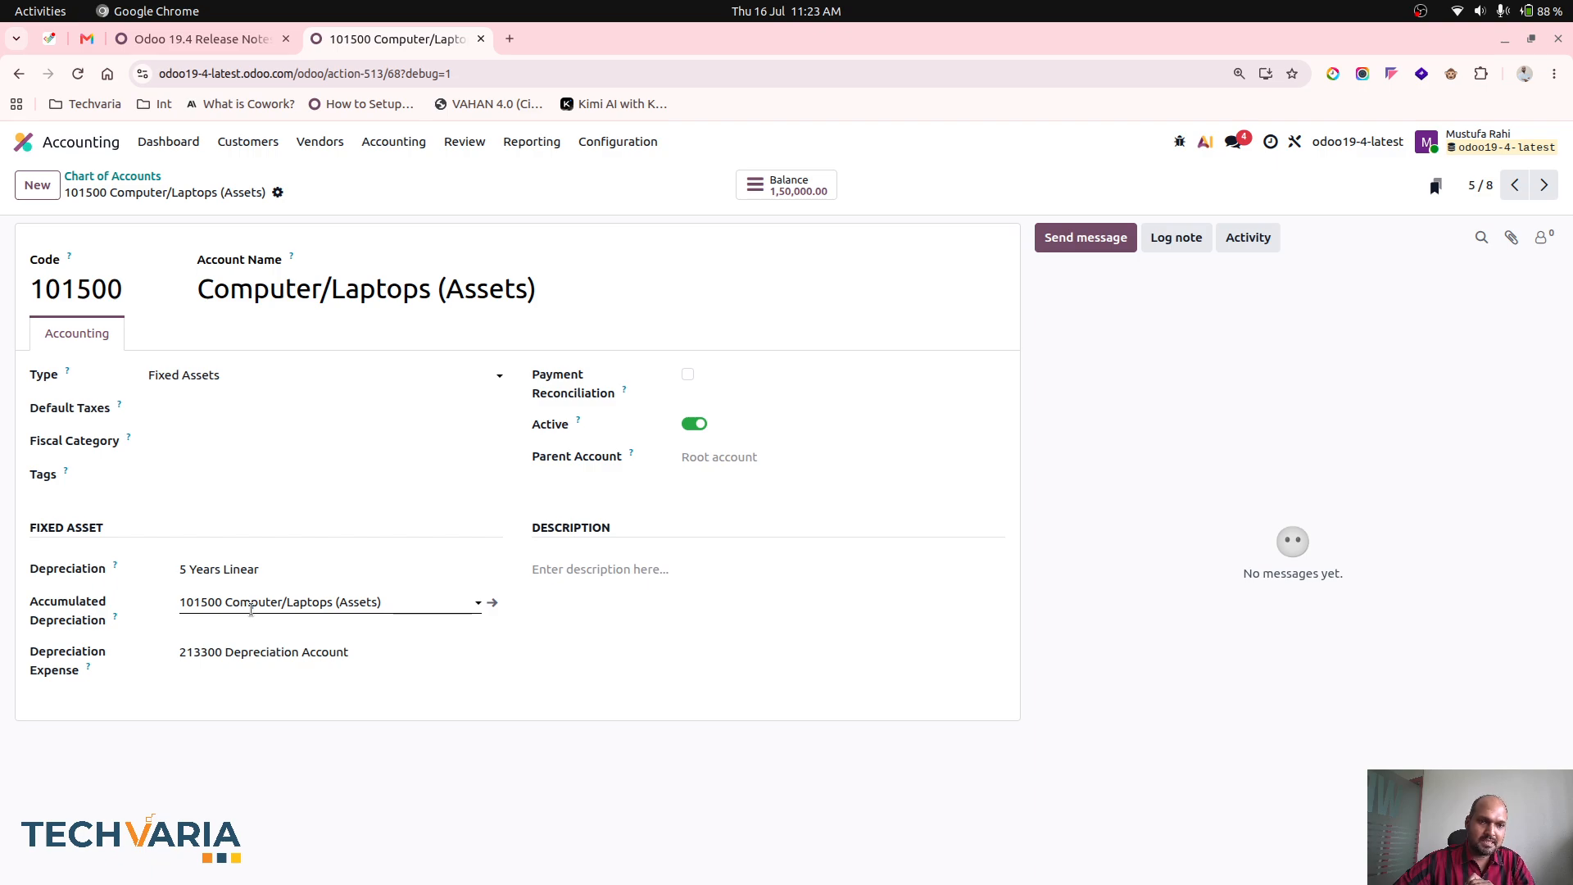
pyautogui.click(351, 593)
pyautogui.press('Escape')
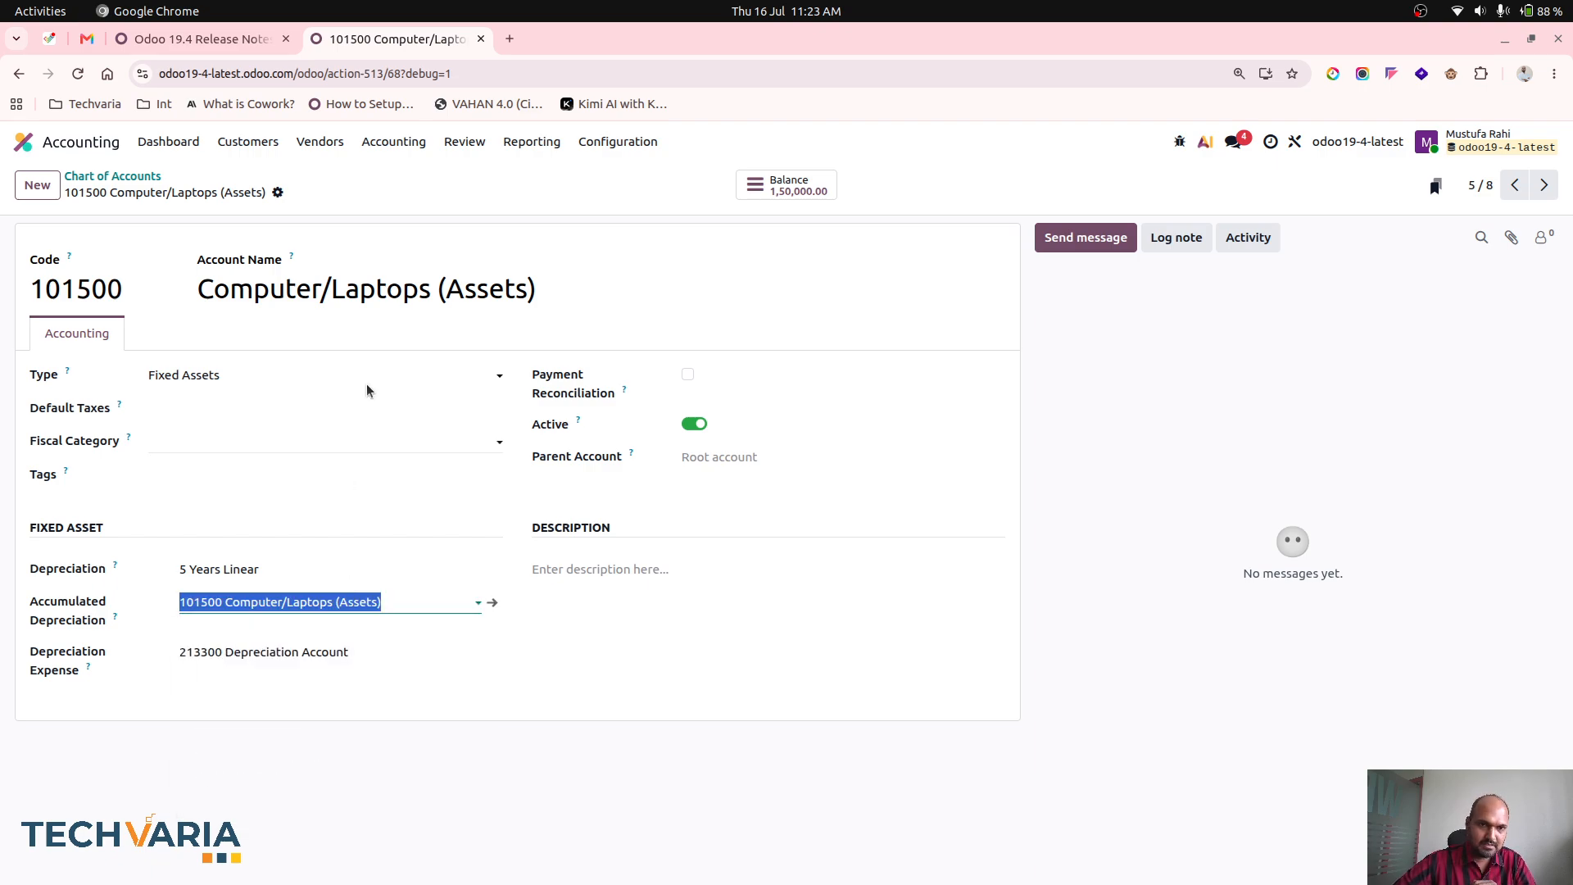
pyautogui.click(422, 261)
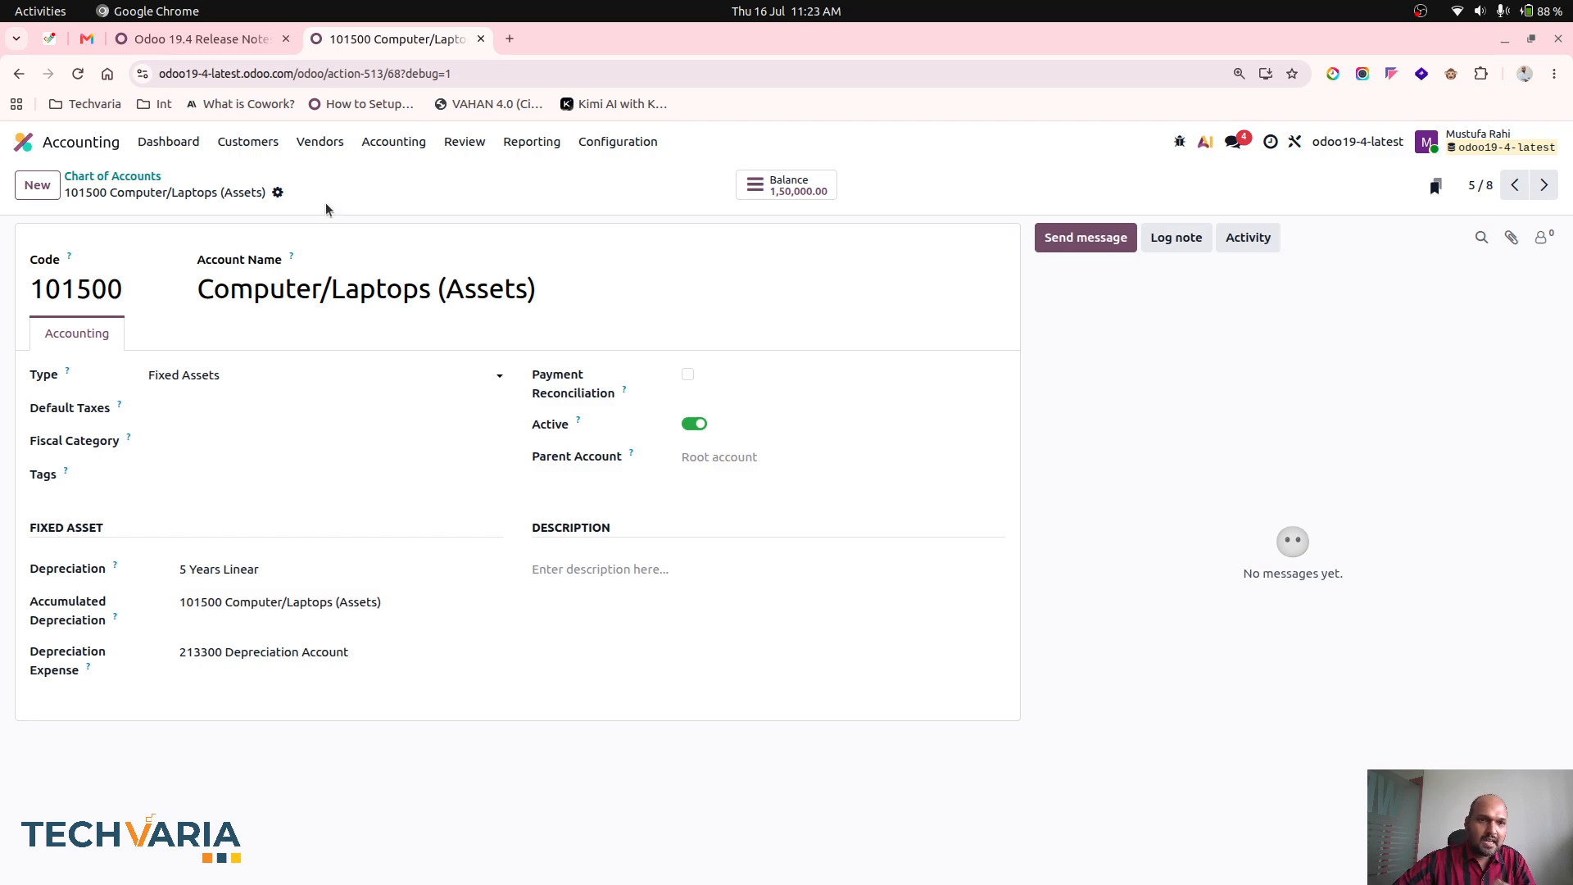
# Leave the account record and open the Purchase app's list of requests for quotation.
pyautogui.click(90, 144)
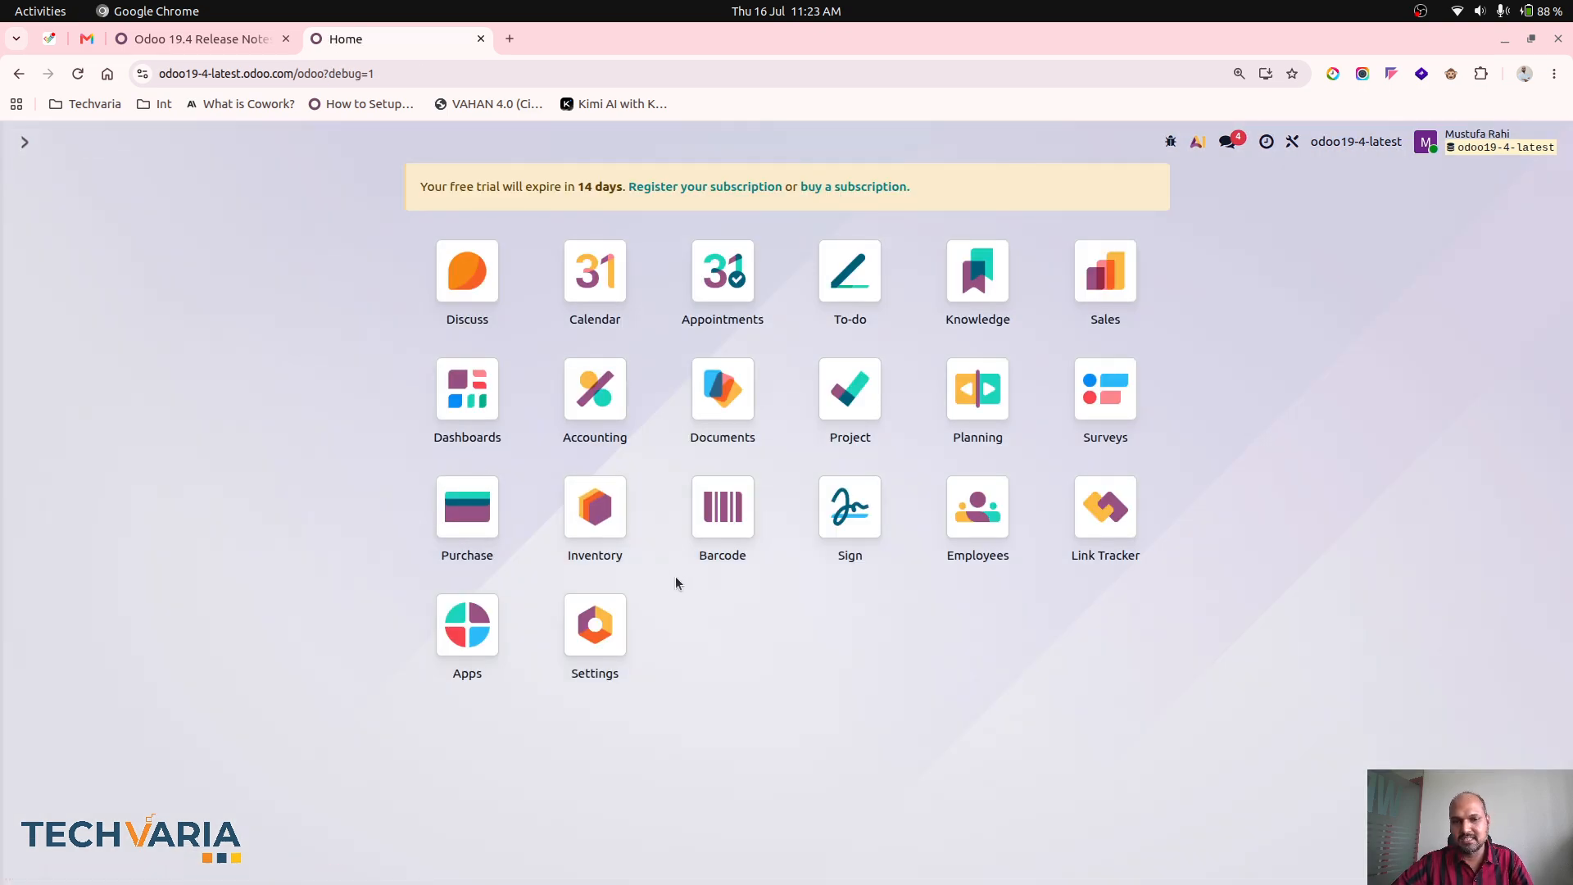
pyautogui.click(595, 389)
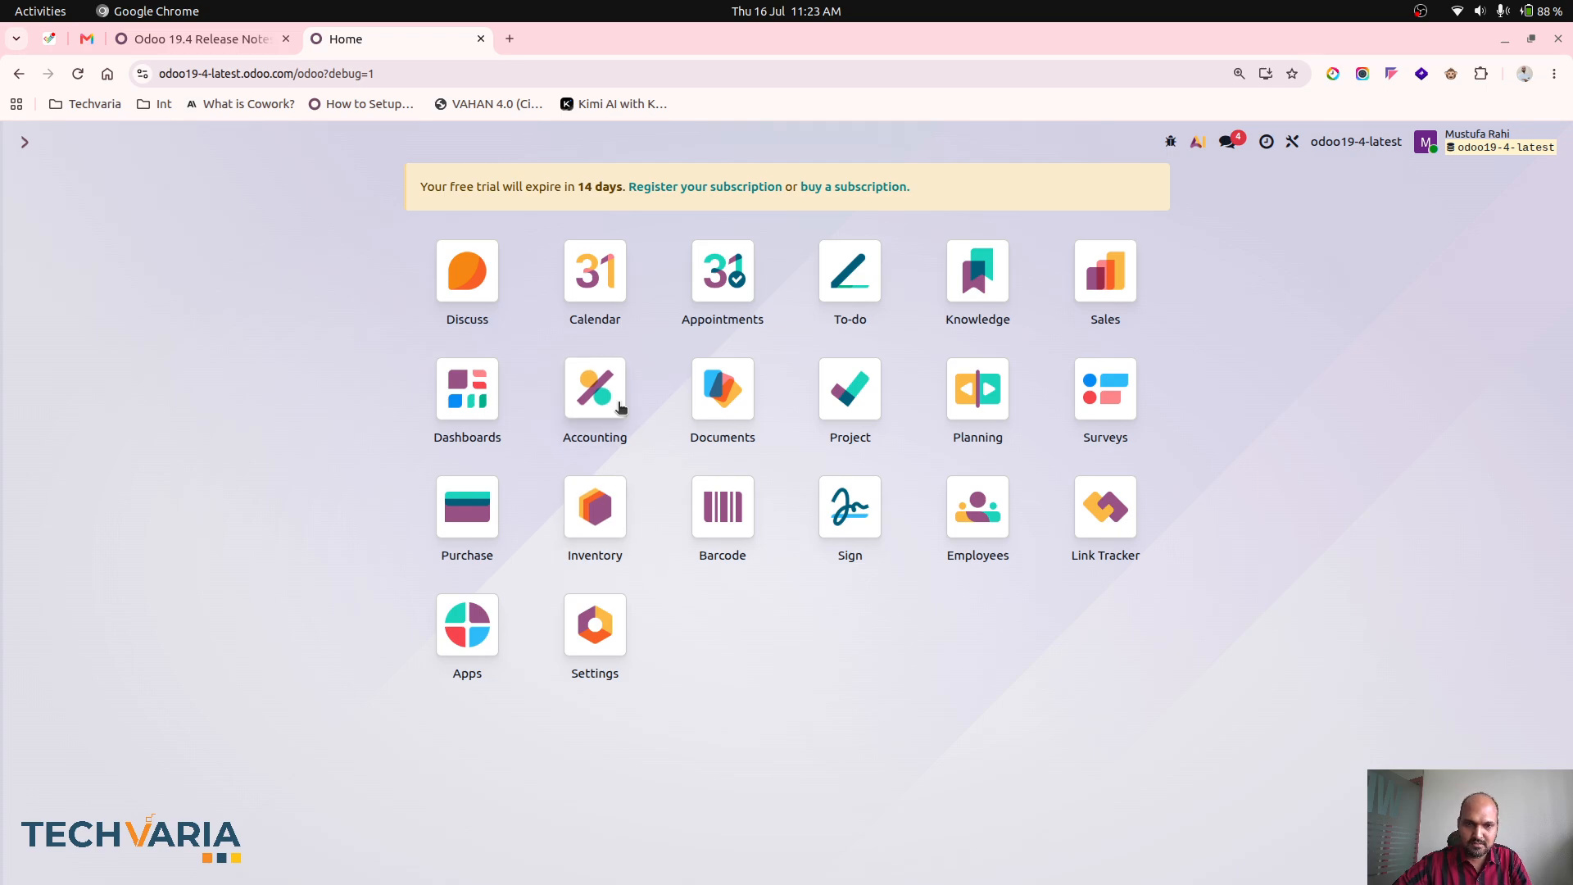
pyautogui.click(262, 146)
pyautogui.click(41, 142)
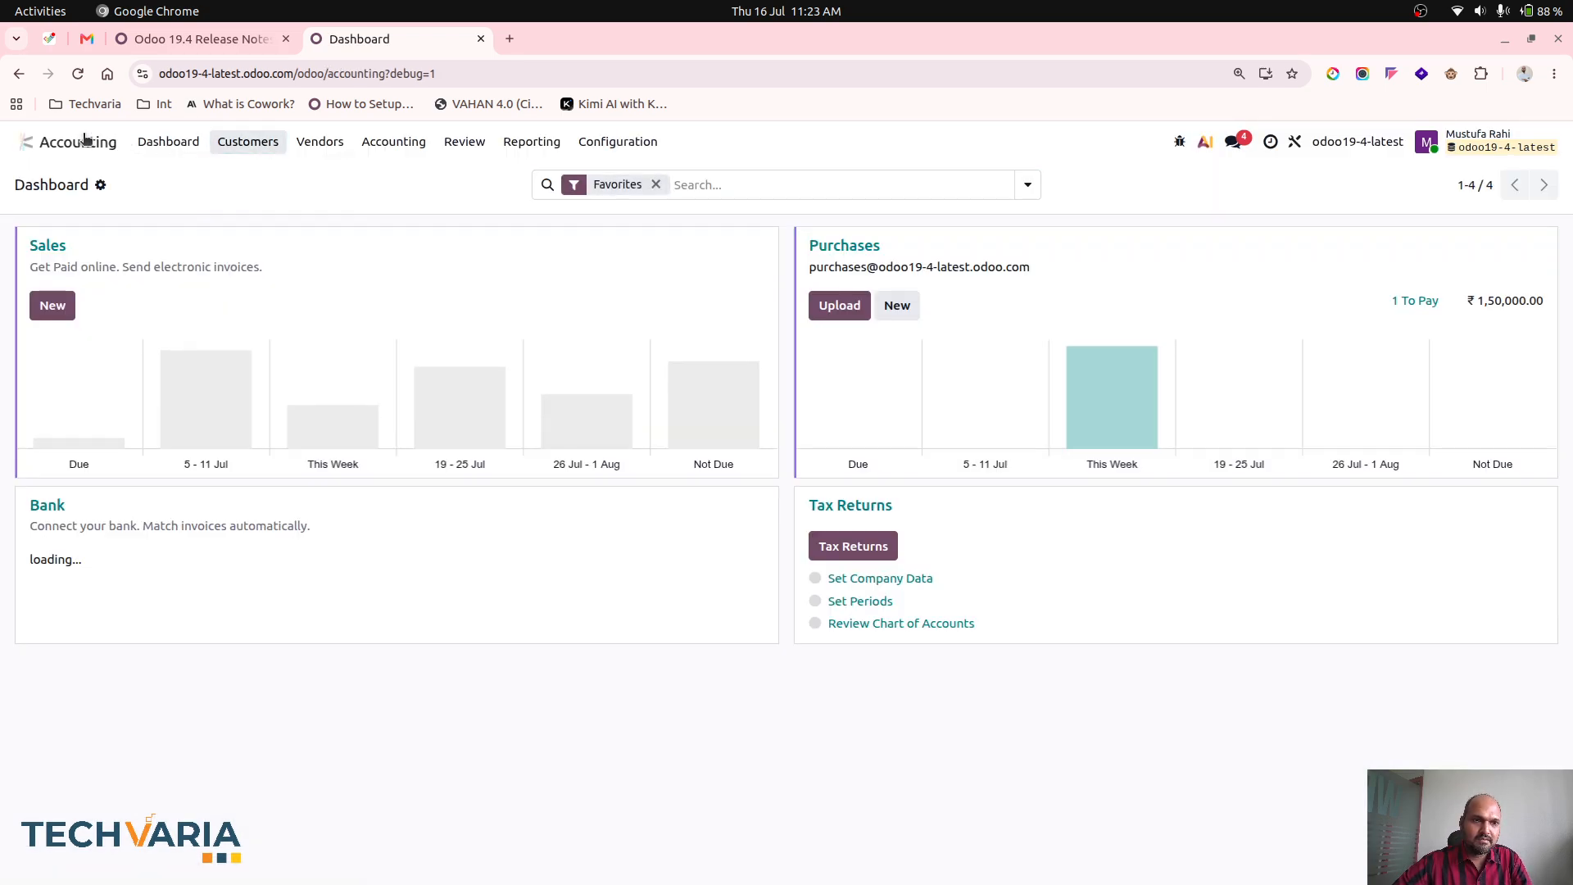
pyautogui.click(467, 506)
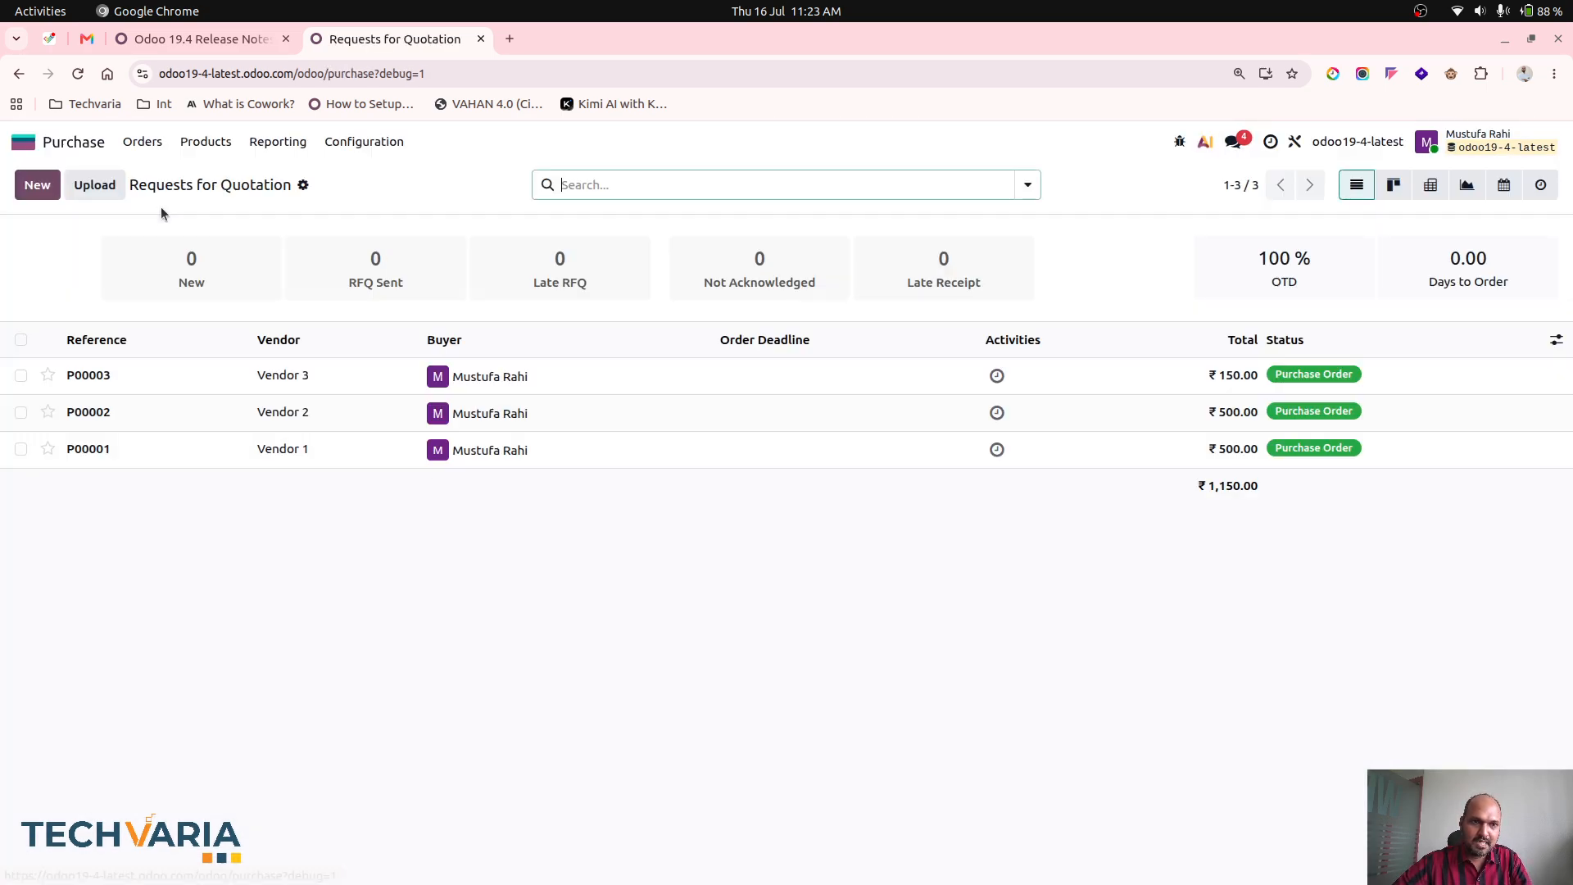
# Create a request for quotation for Vendor 3 with a Laptop product line.
pyautogui.click(36, 185)
pyautogui.click(279, 355)
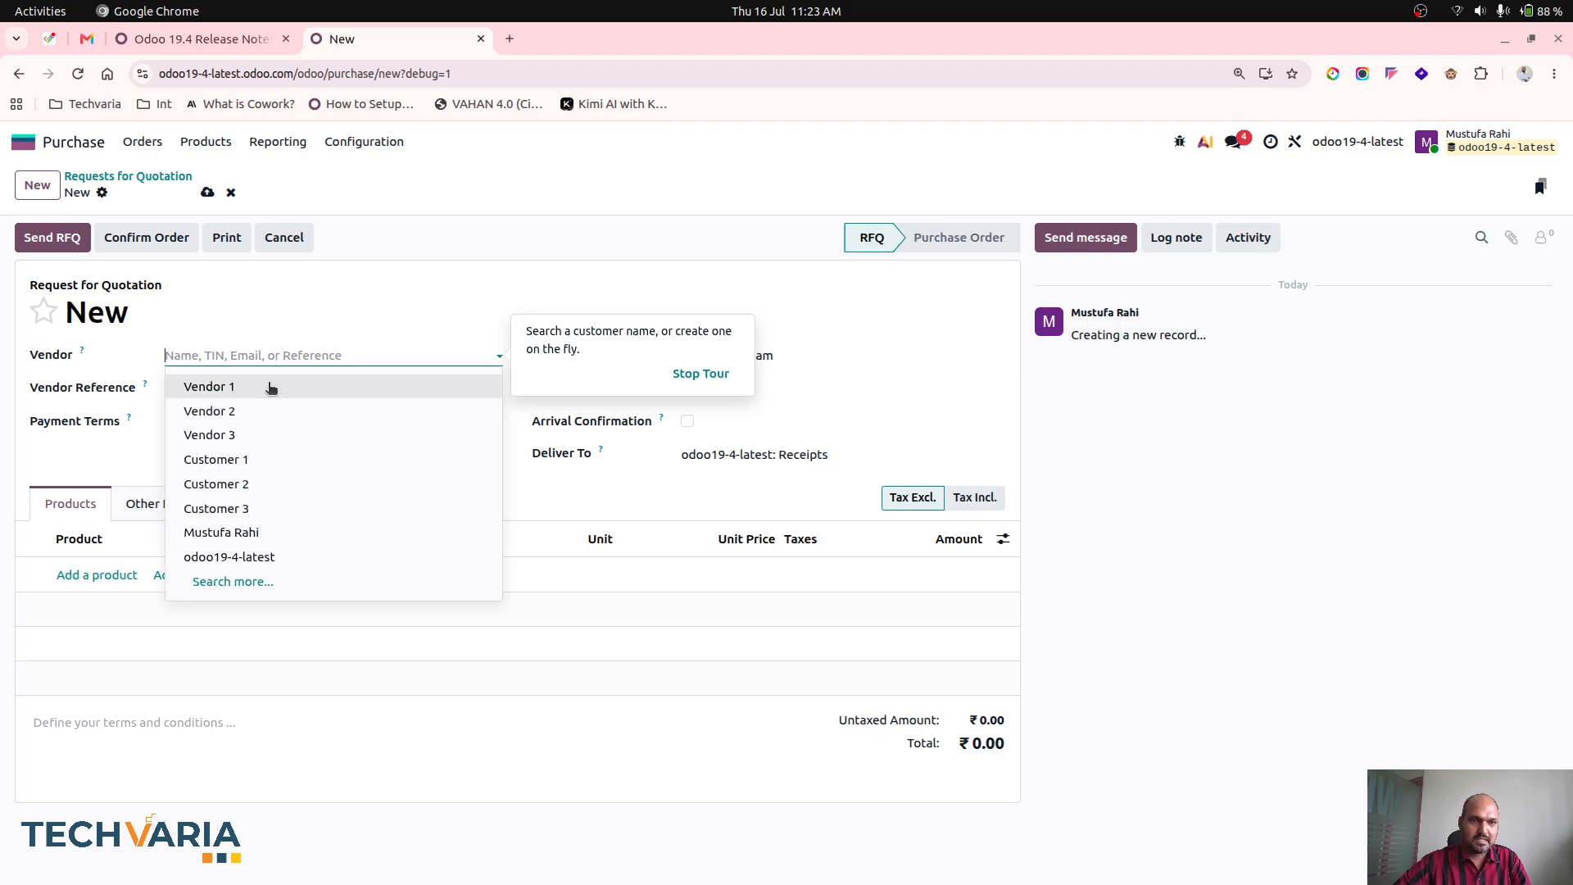
pyautogui.click(268, 435)
pyautogui.click(116, 596)
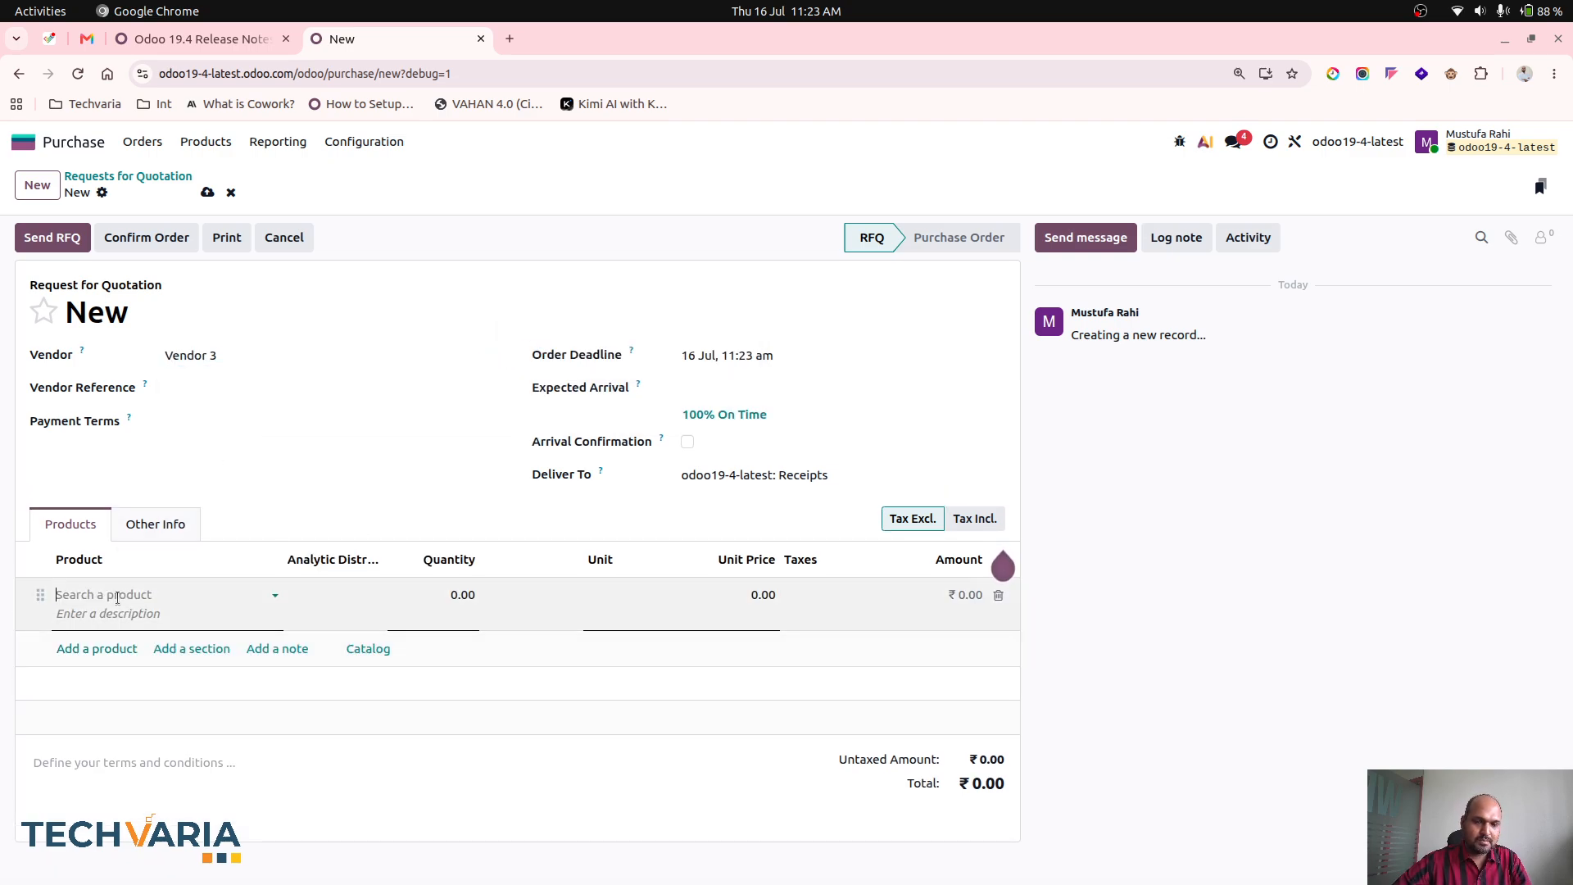
pyautogui.write('lap')
pyautogui.click(123, 623)
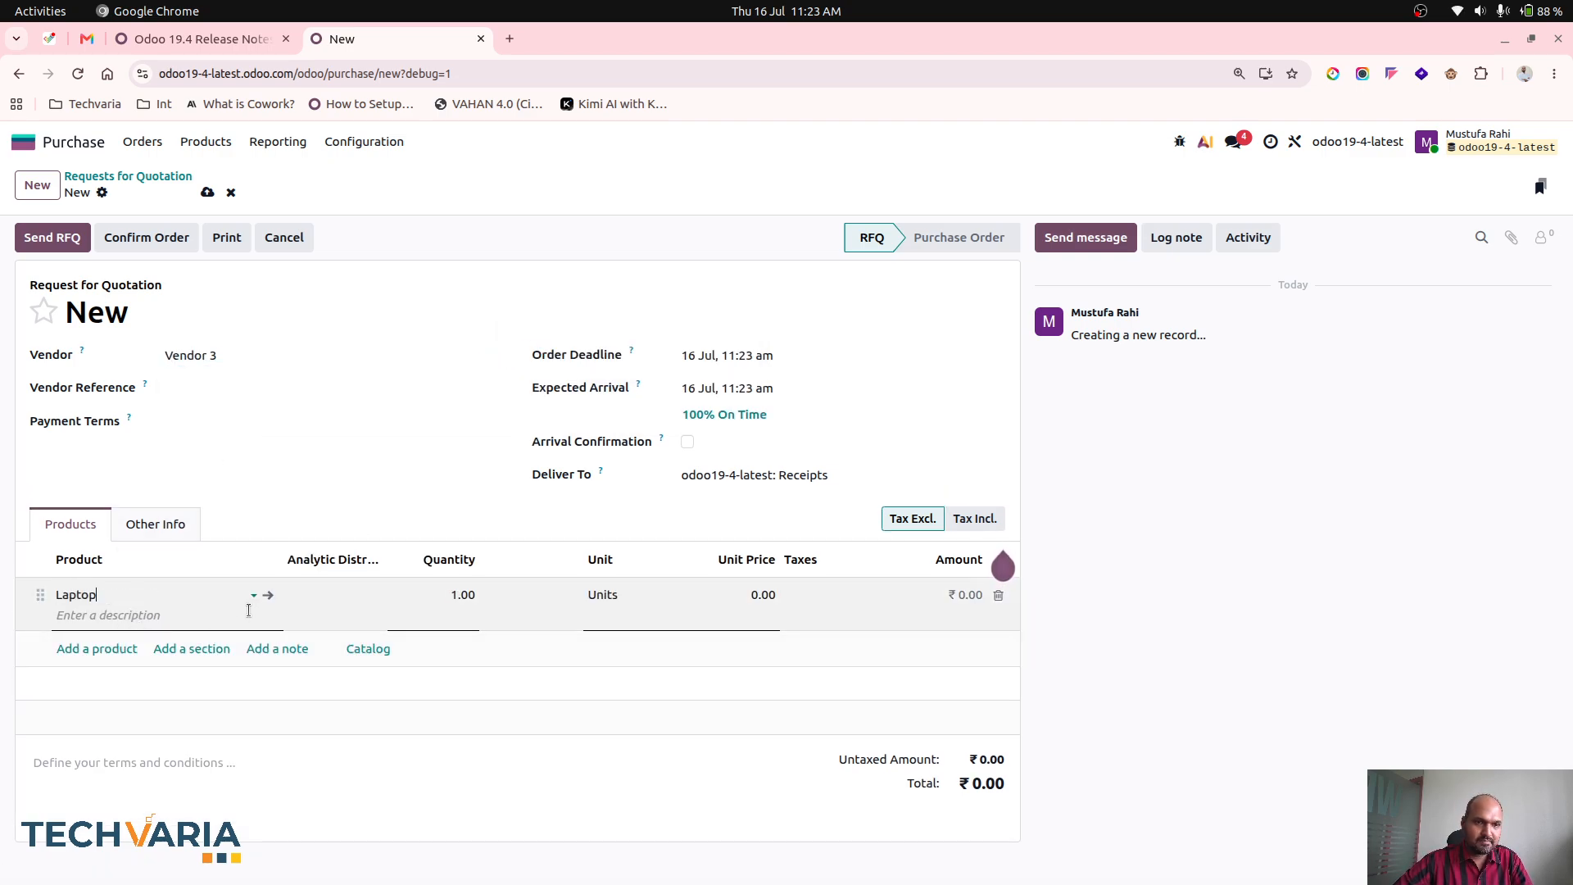
# Review the Laptop product's serial tracking and inventory traceability settings, and return to the request for quotation.
pyautogui.click(266, 595)
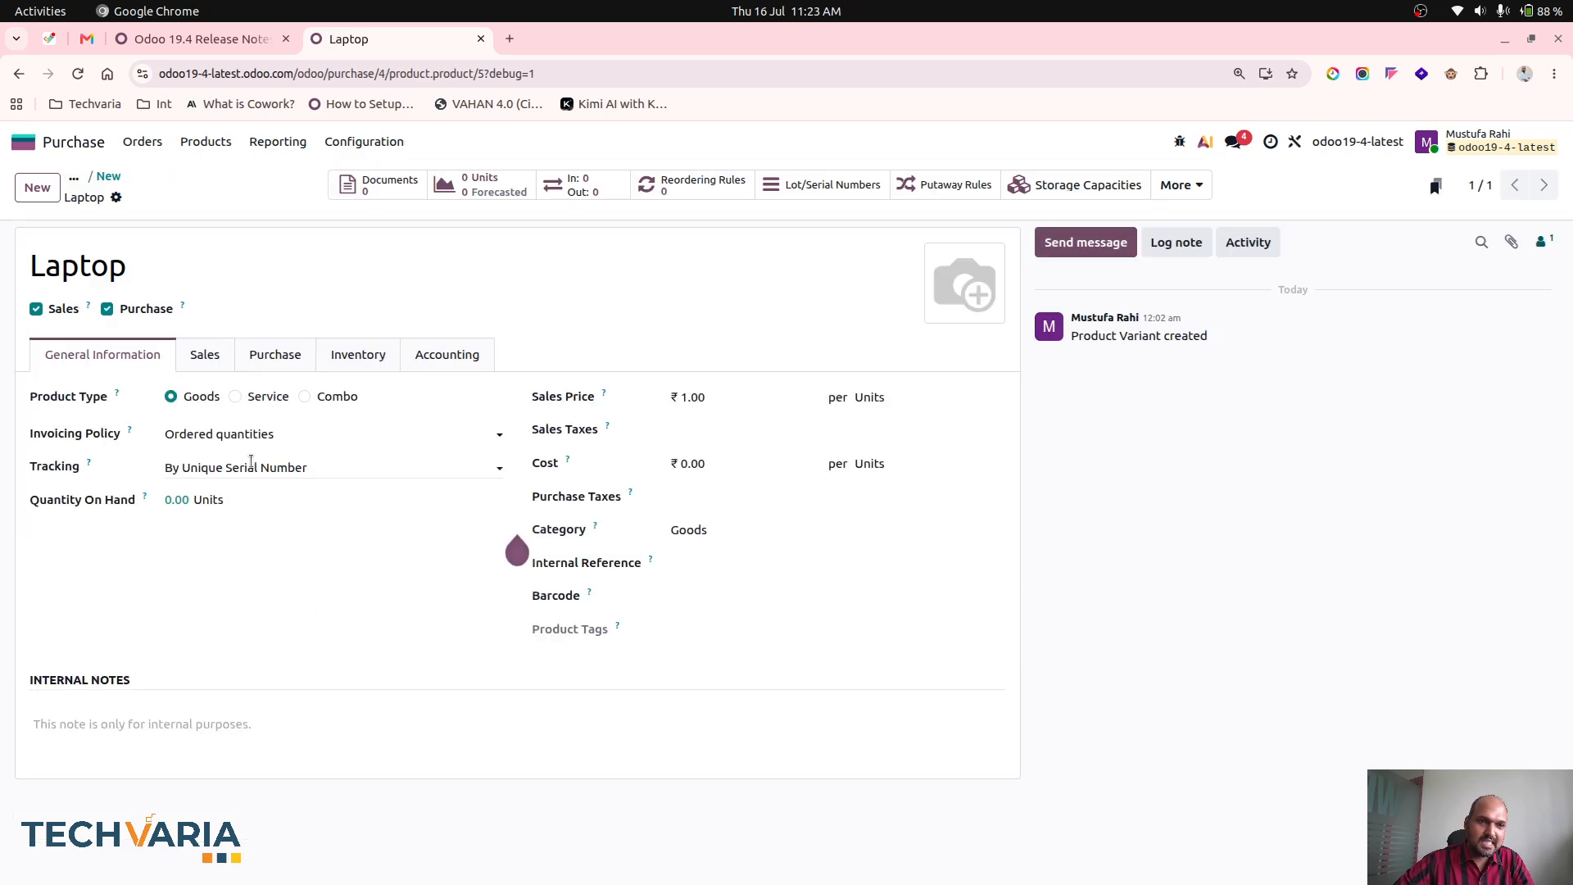
pyautogui.click(358, 354)
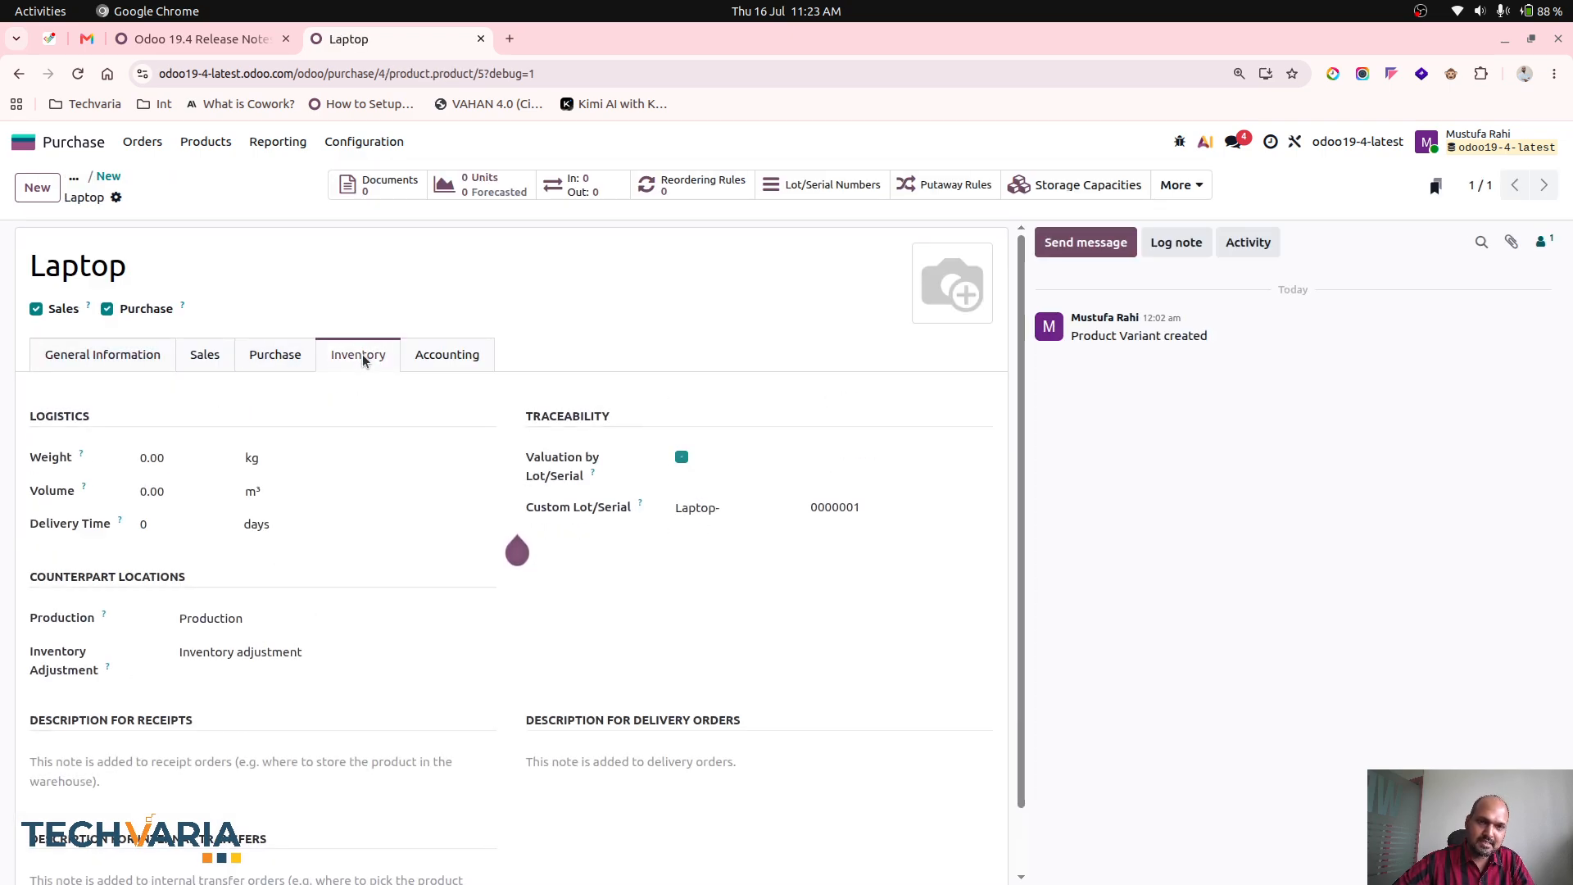
pyautogui.click(108, 176)
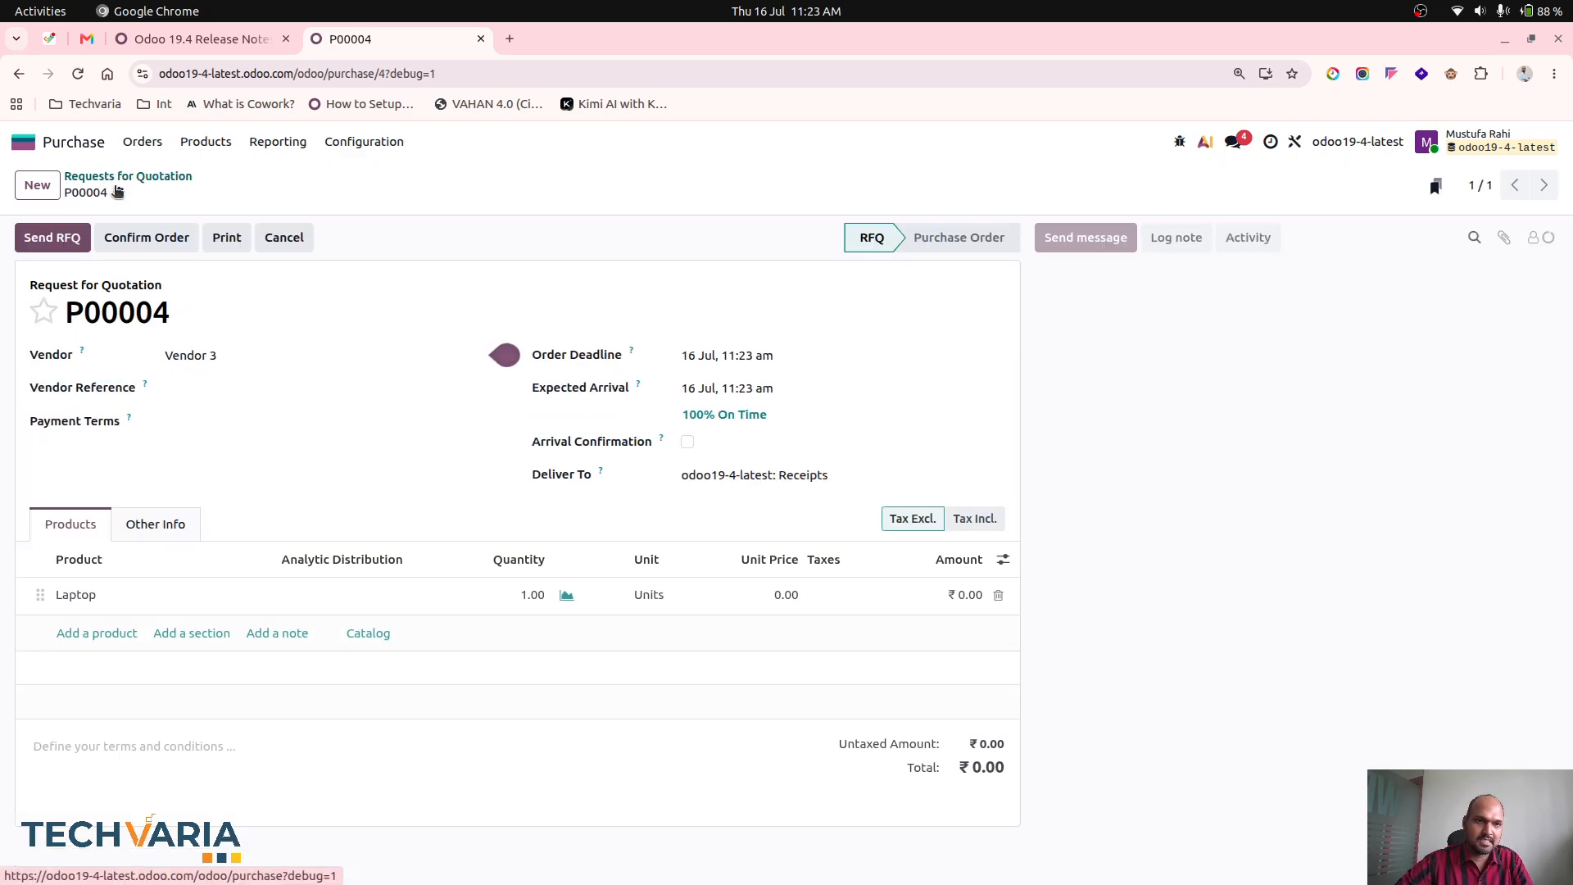
# Set the Laptop line to quantity 6 at a unit price of 35000, and save and confirm the order.
pyautogui.click(501, 597)
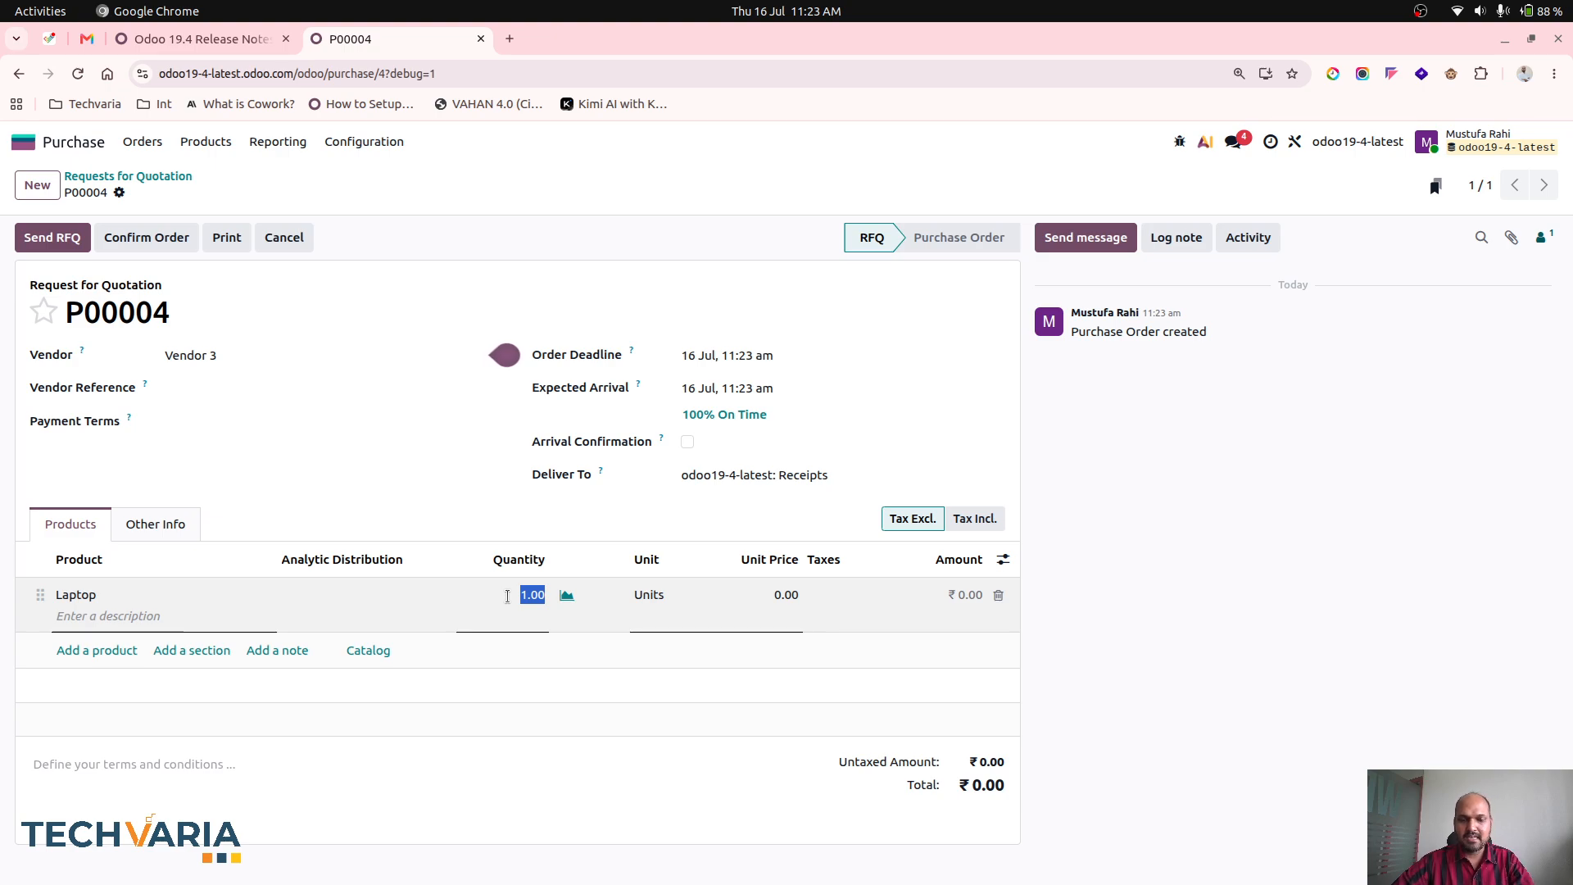
pyautogui.write('6')
pyautogui.click(783, 597)
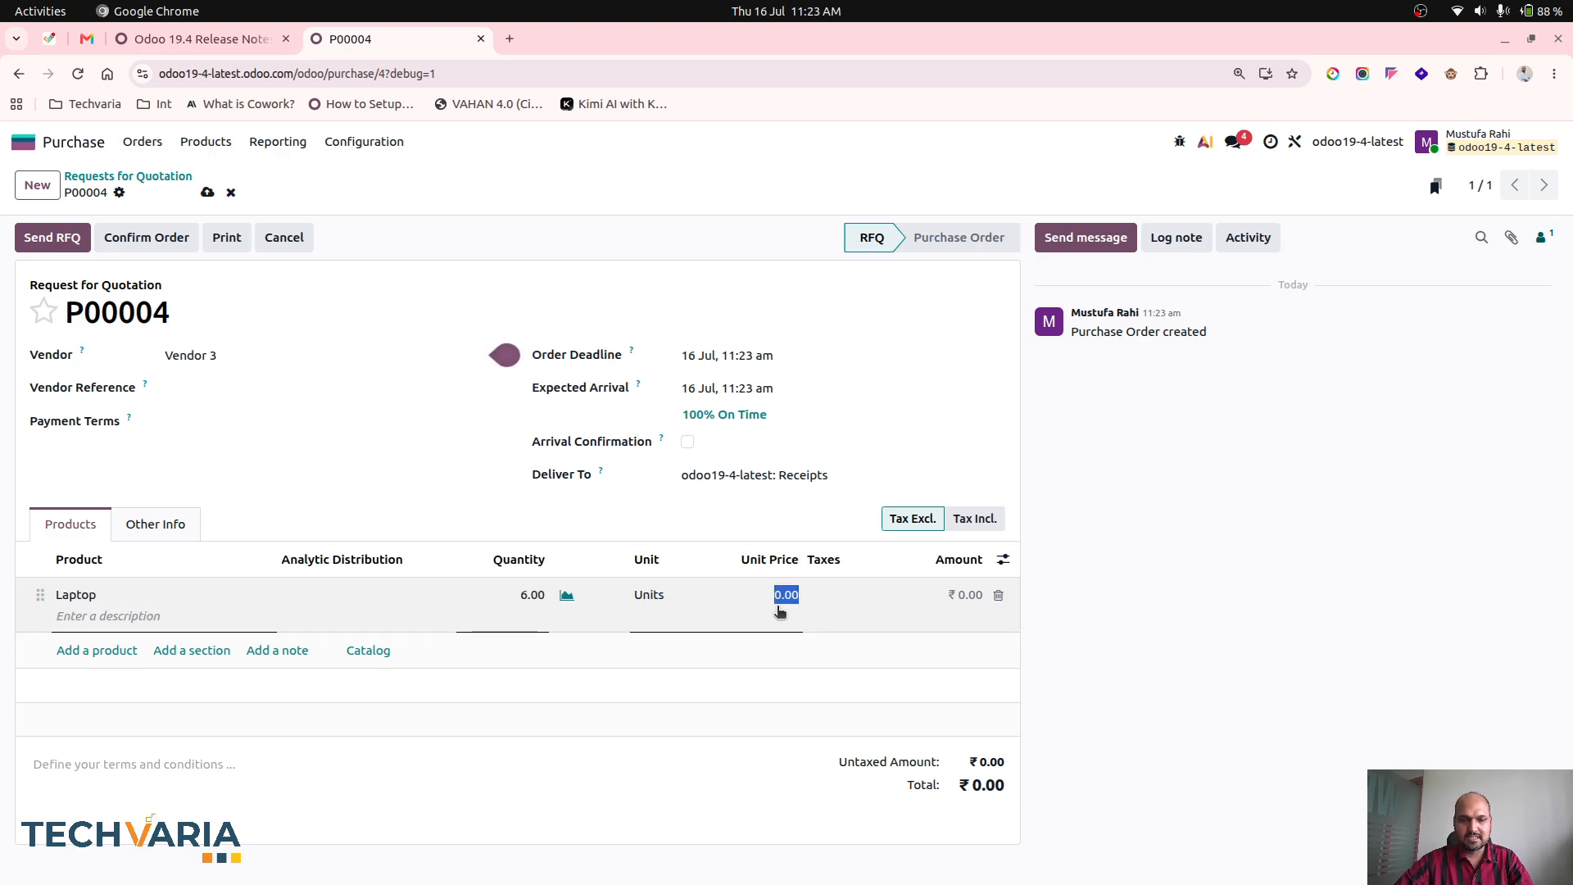
pyautogui.write('35000')
pyautogui.click(752, 513)
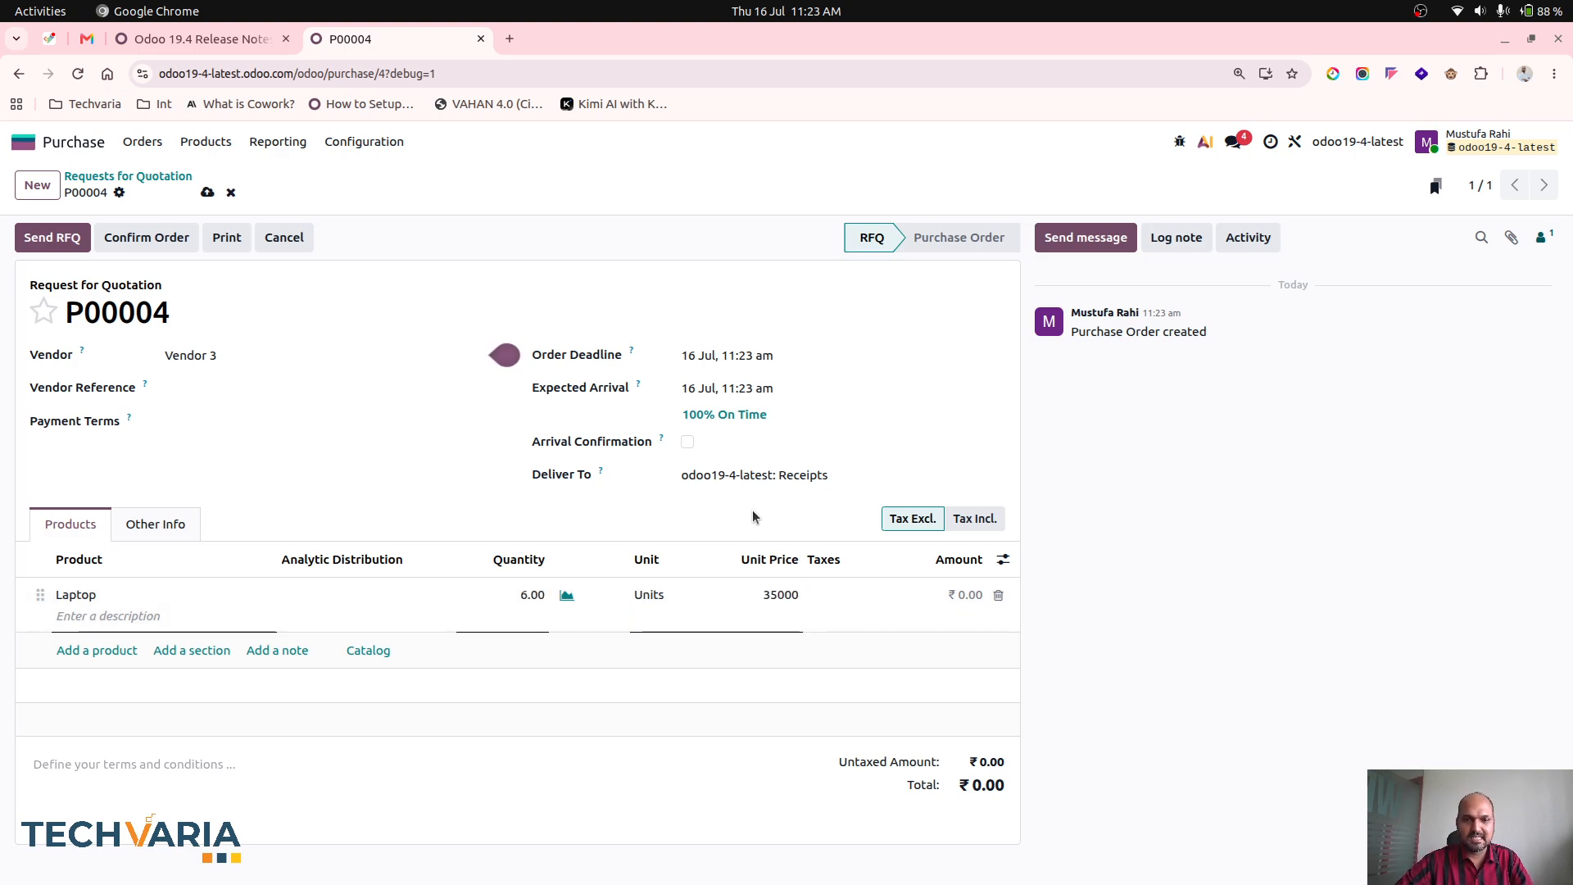
pyautogui.click(207, 191)
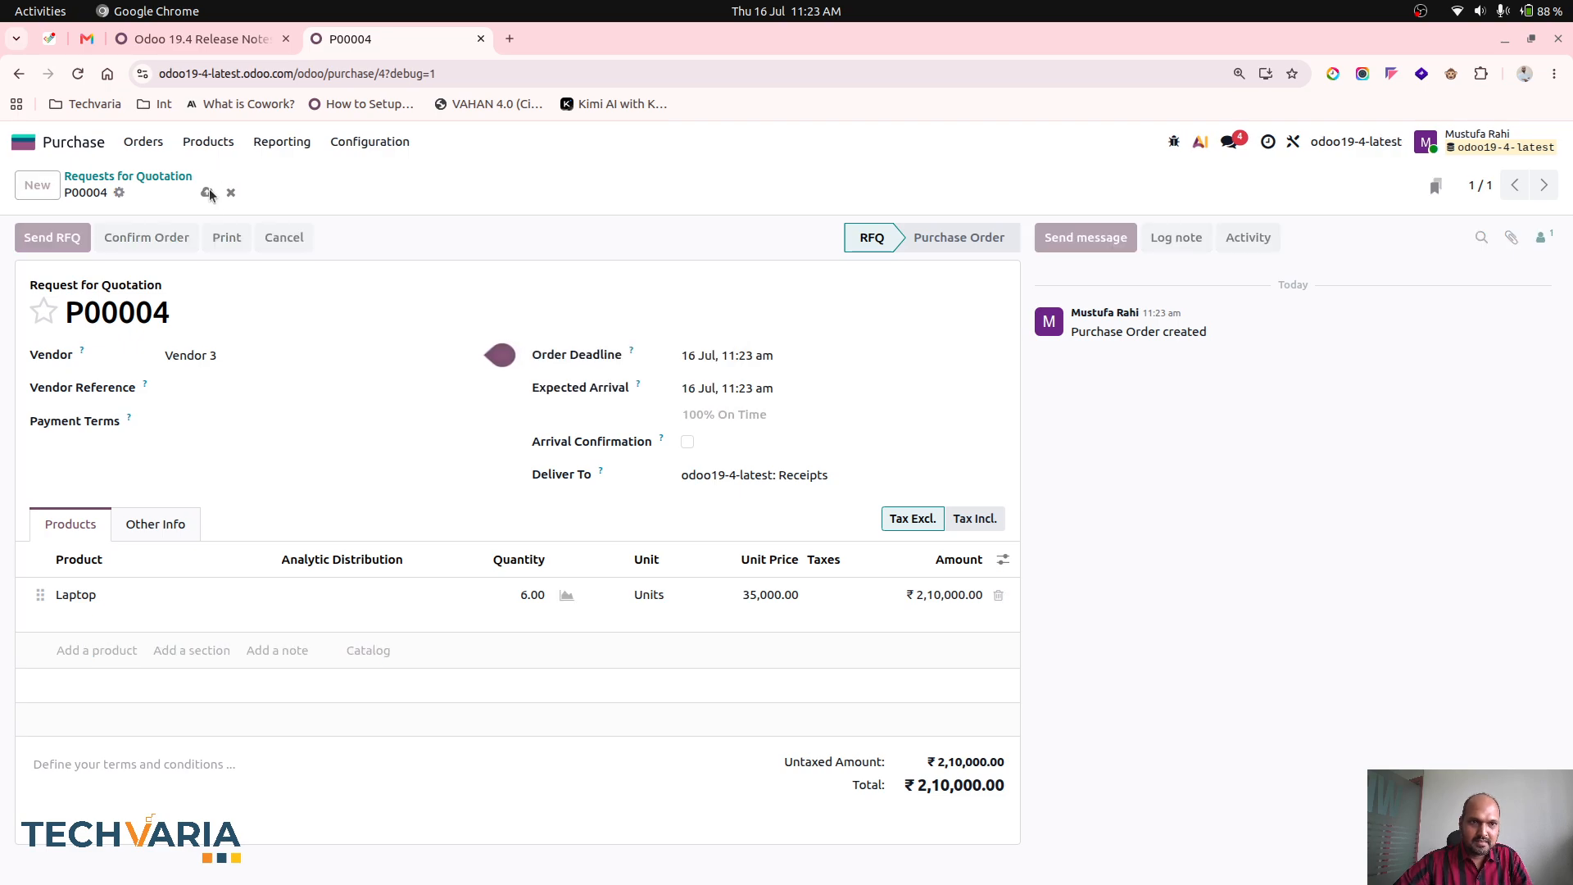
pyautogui.click(148, 236)
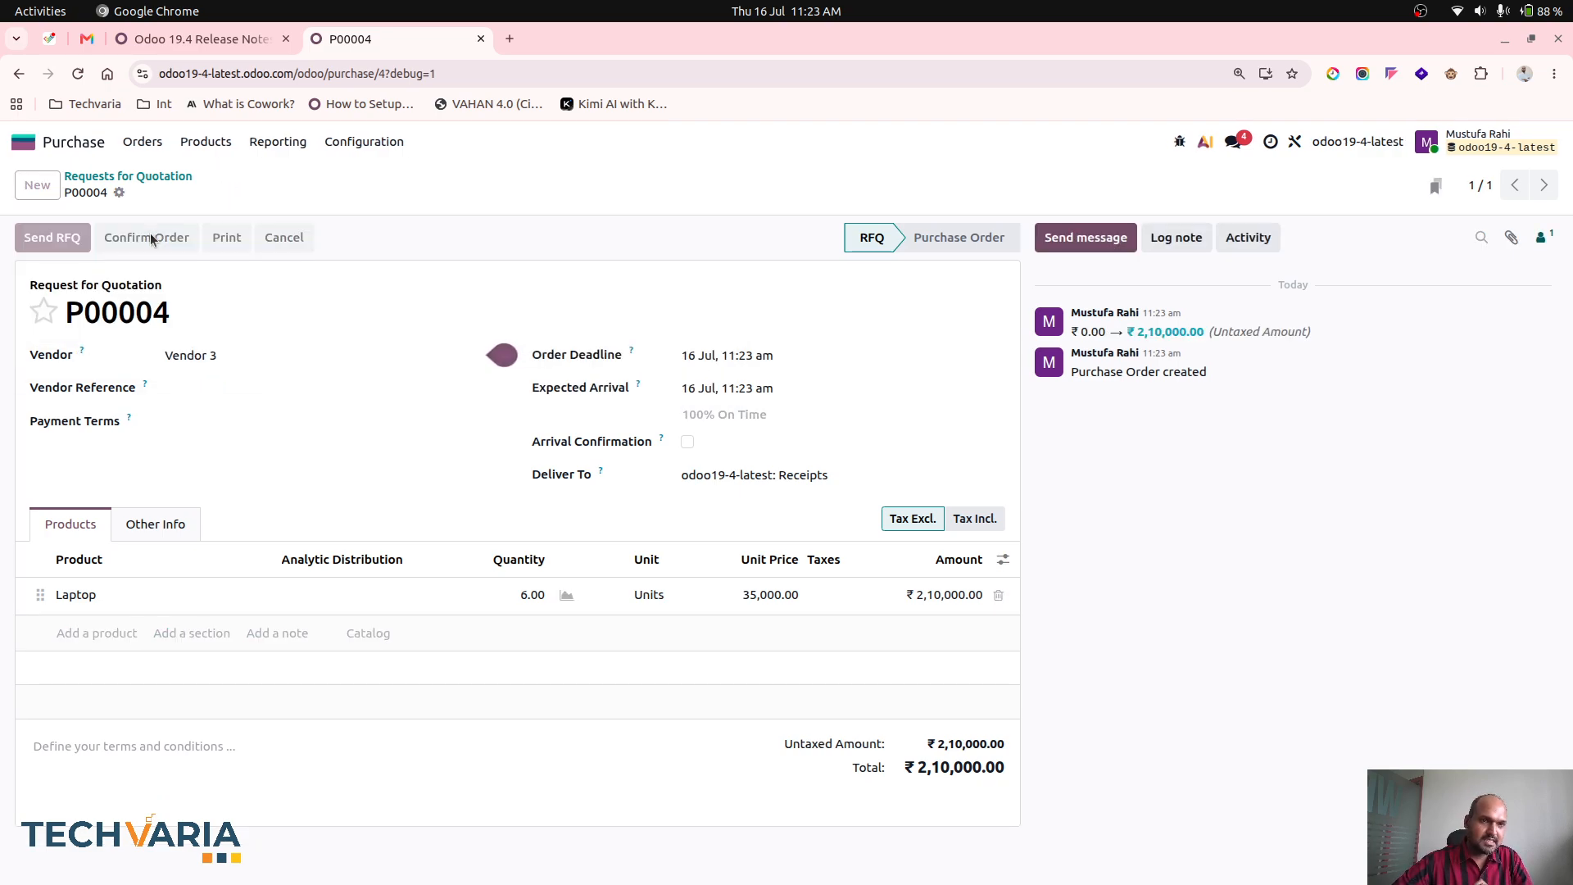
# Generate serial numbers for the laptops on the order's receipt and validate the receipt.
pyautogui.click(788, 185)
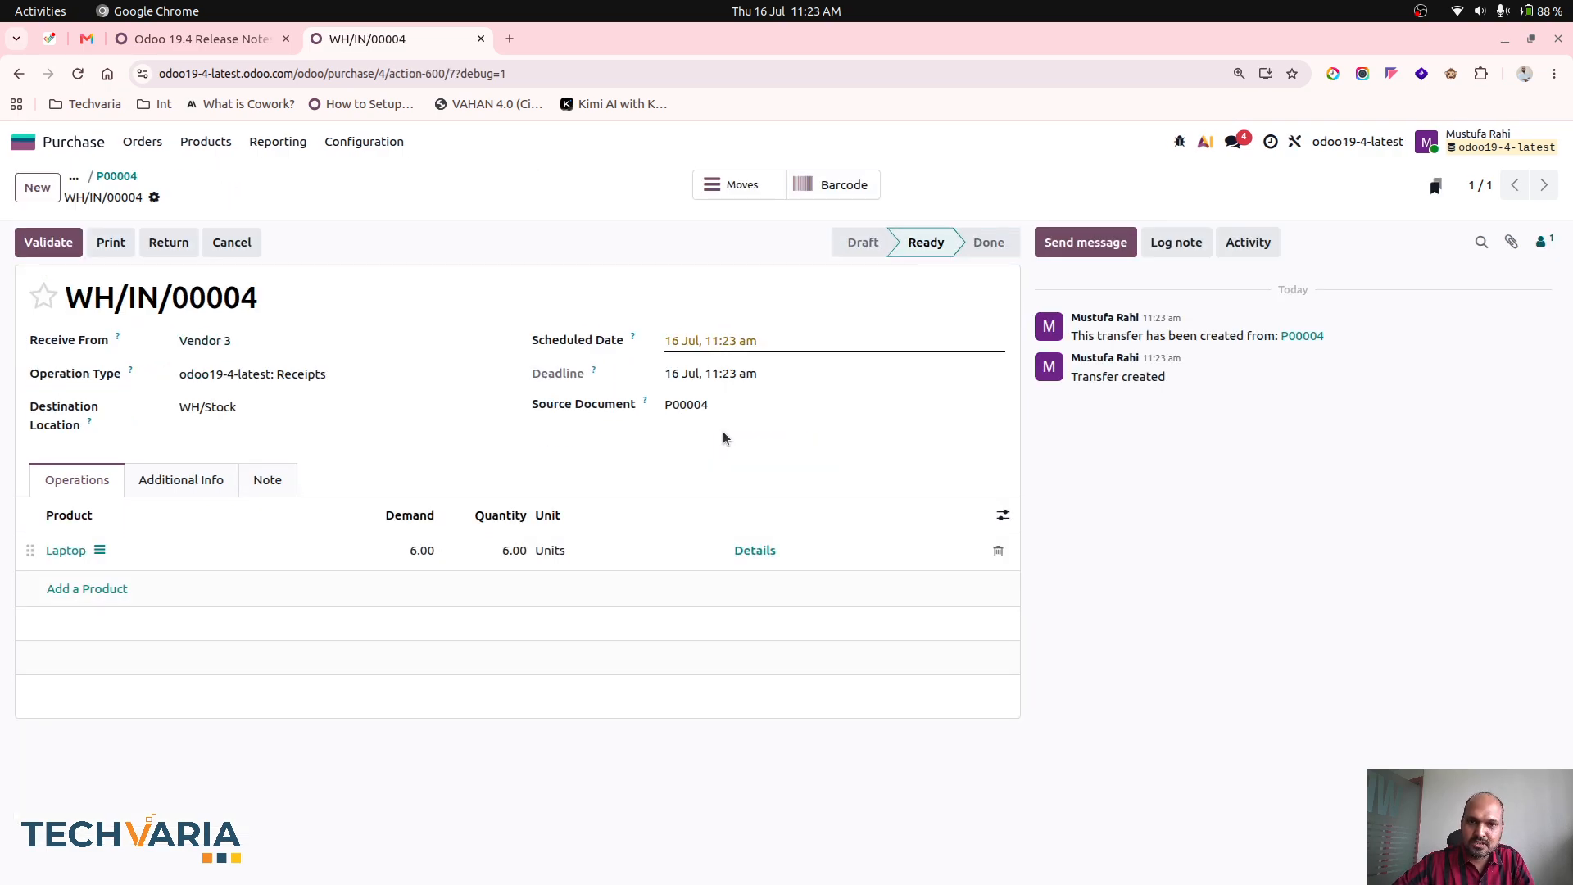
pyautogui.click(754, 551)
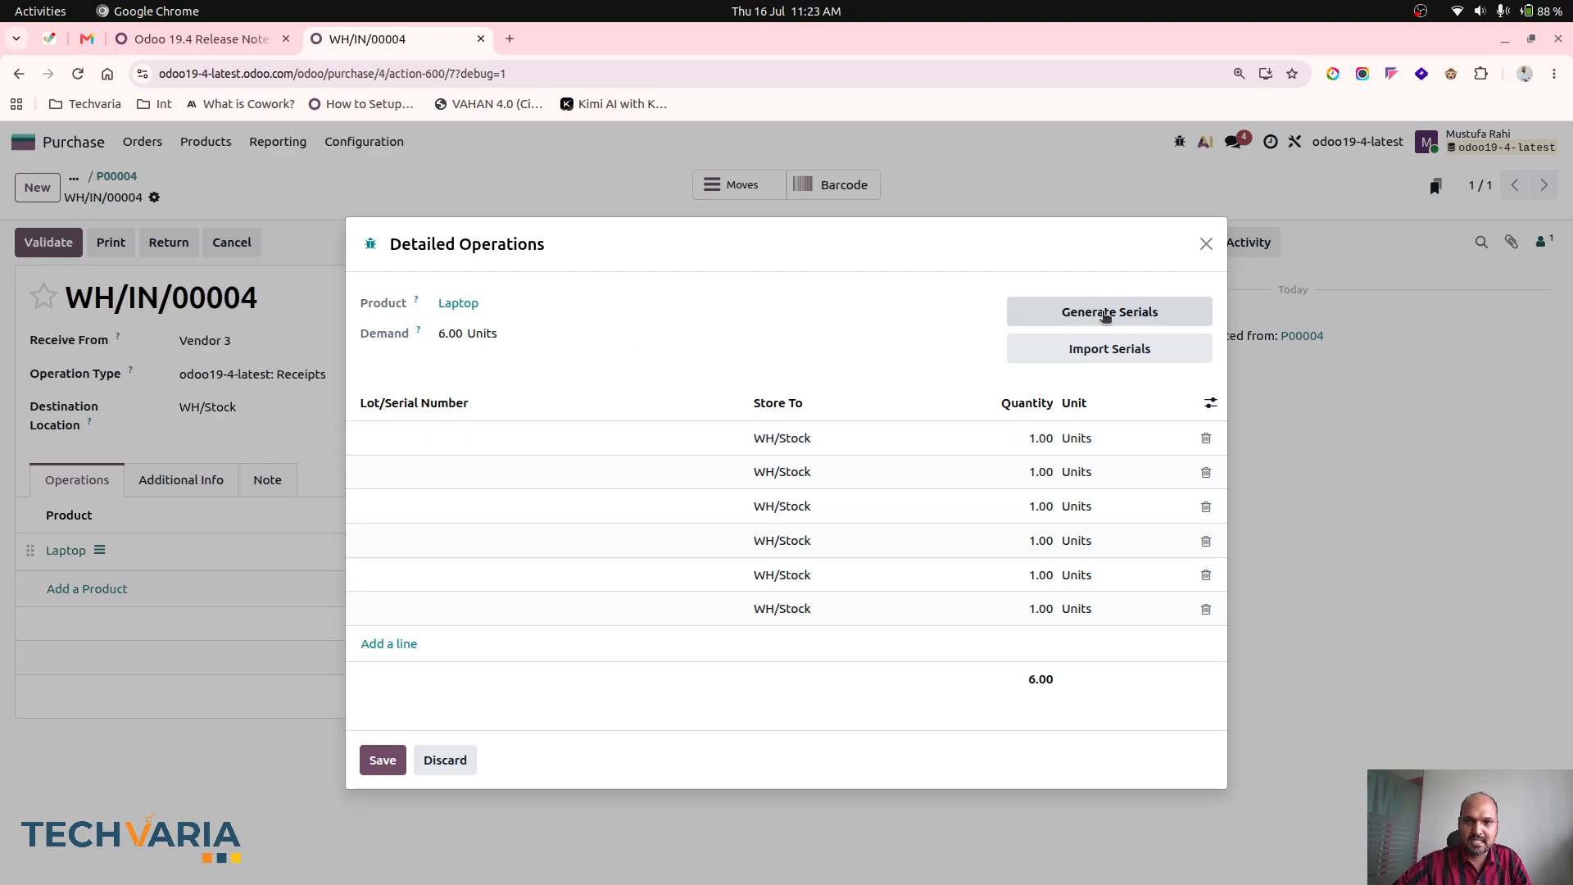
pyautogui.click(1105, 316)
pyautogui.click(570, 605)
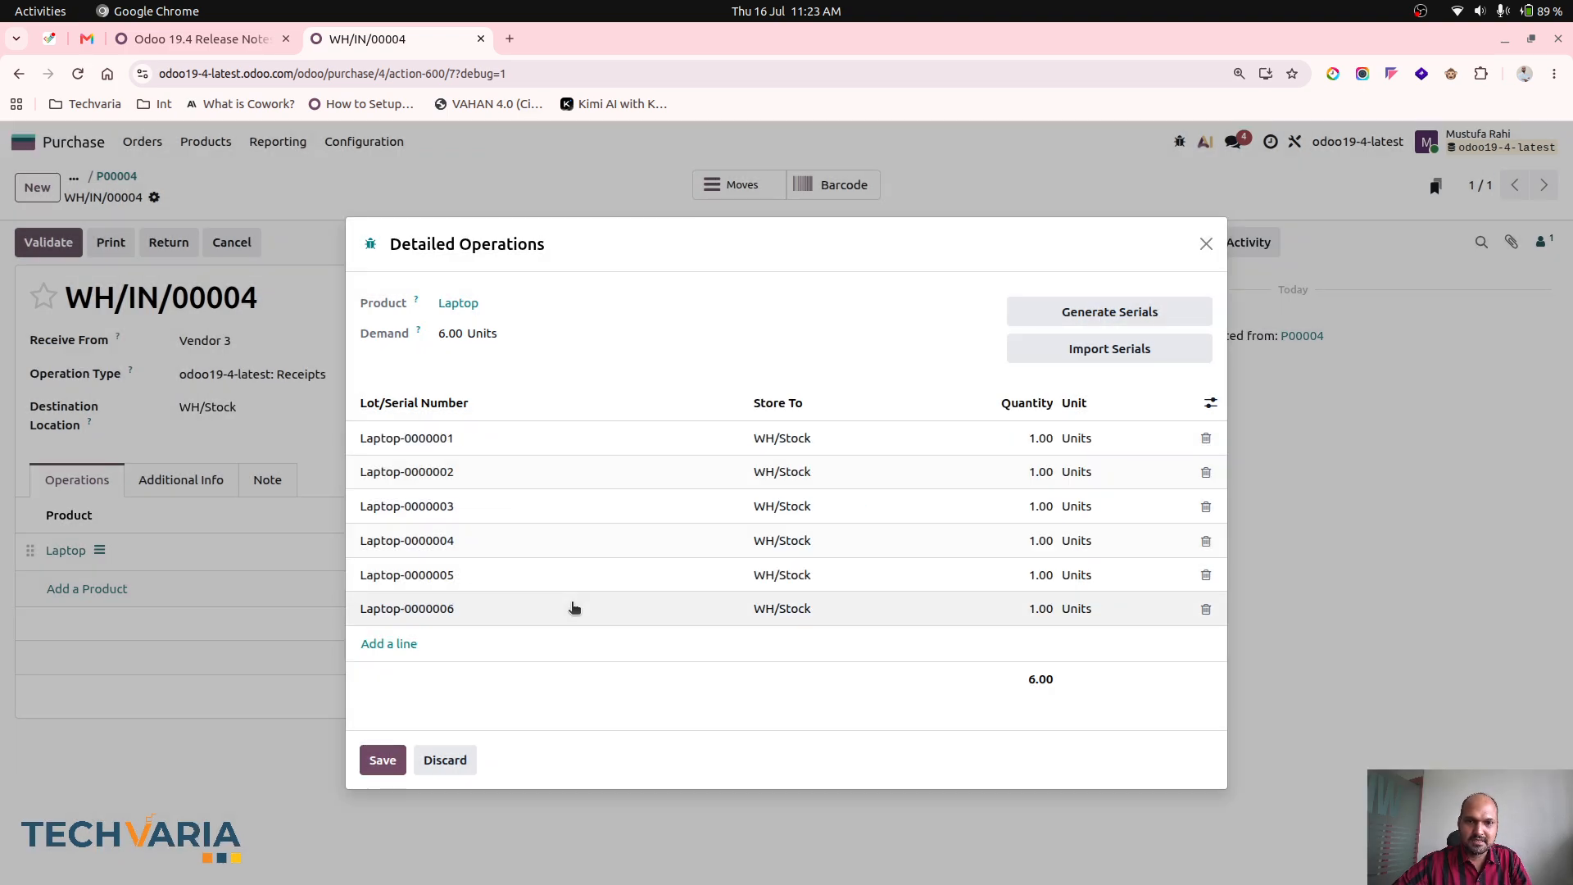
pyautogui.click(387, 767)
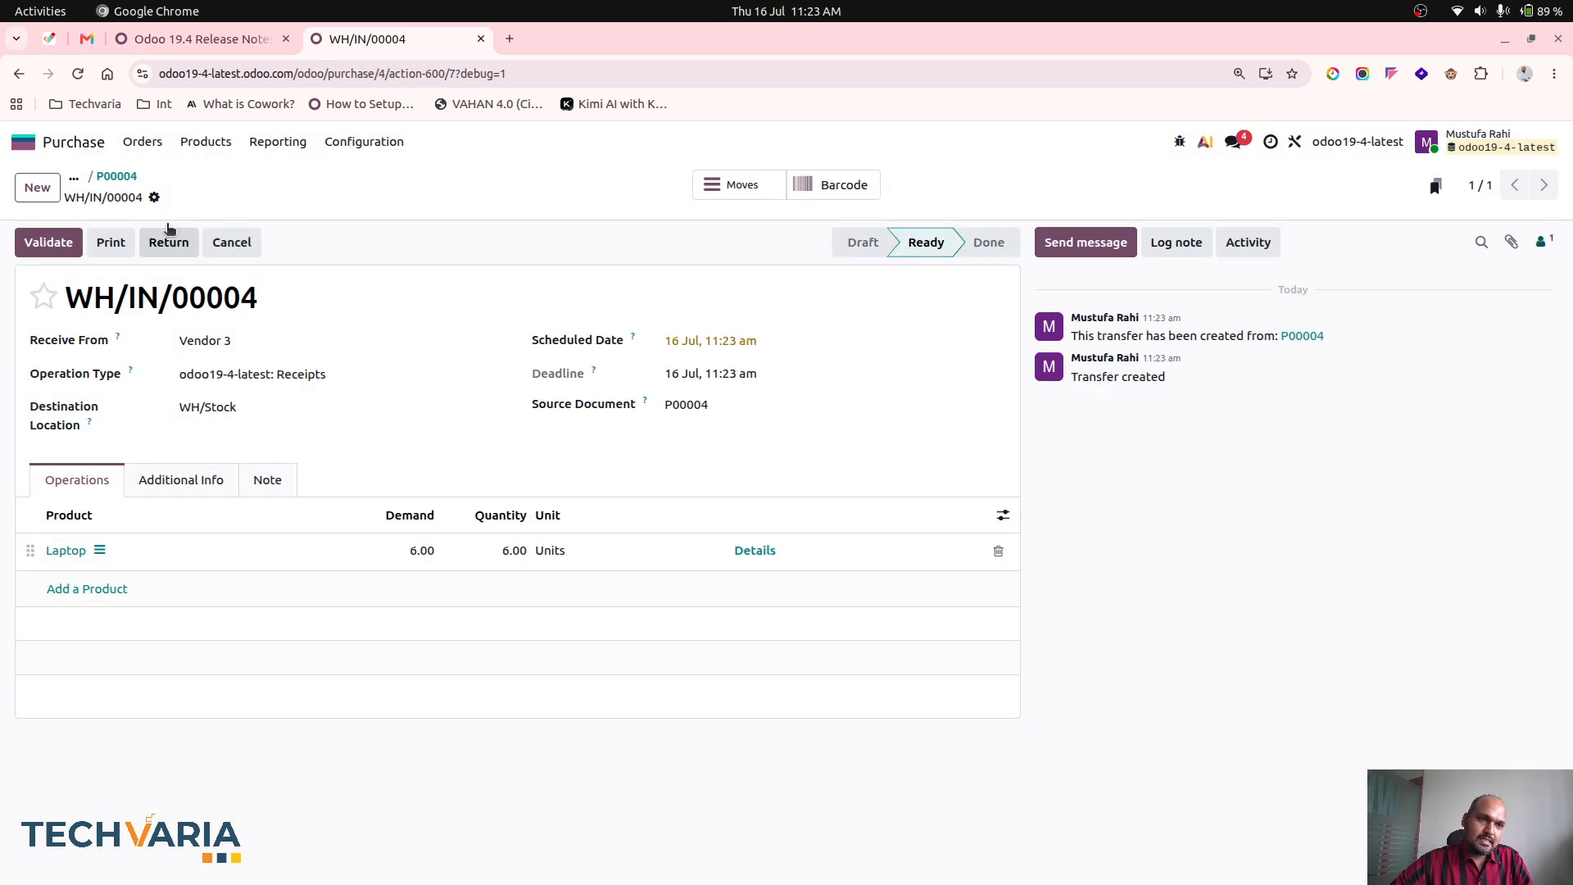
pyautogui.click(49, 242)
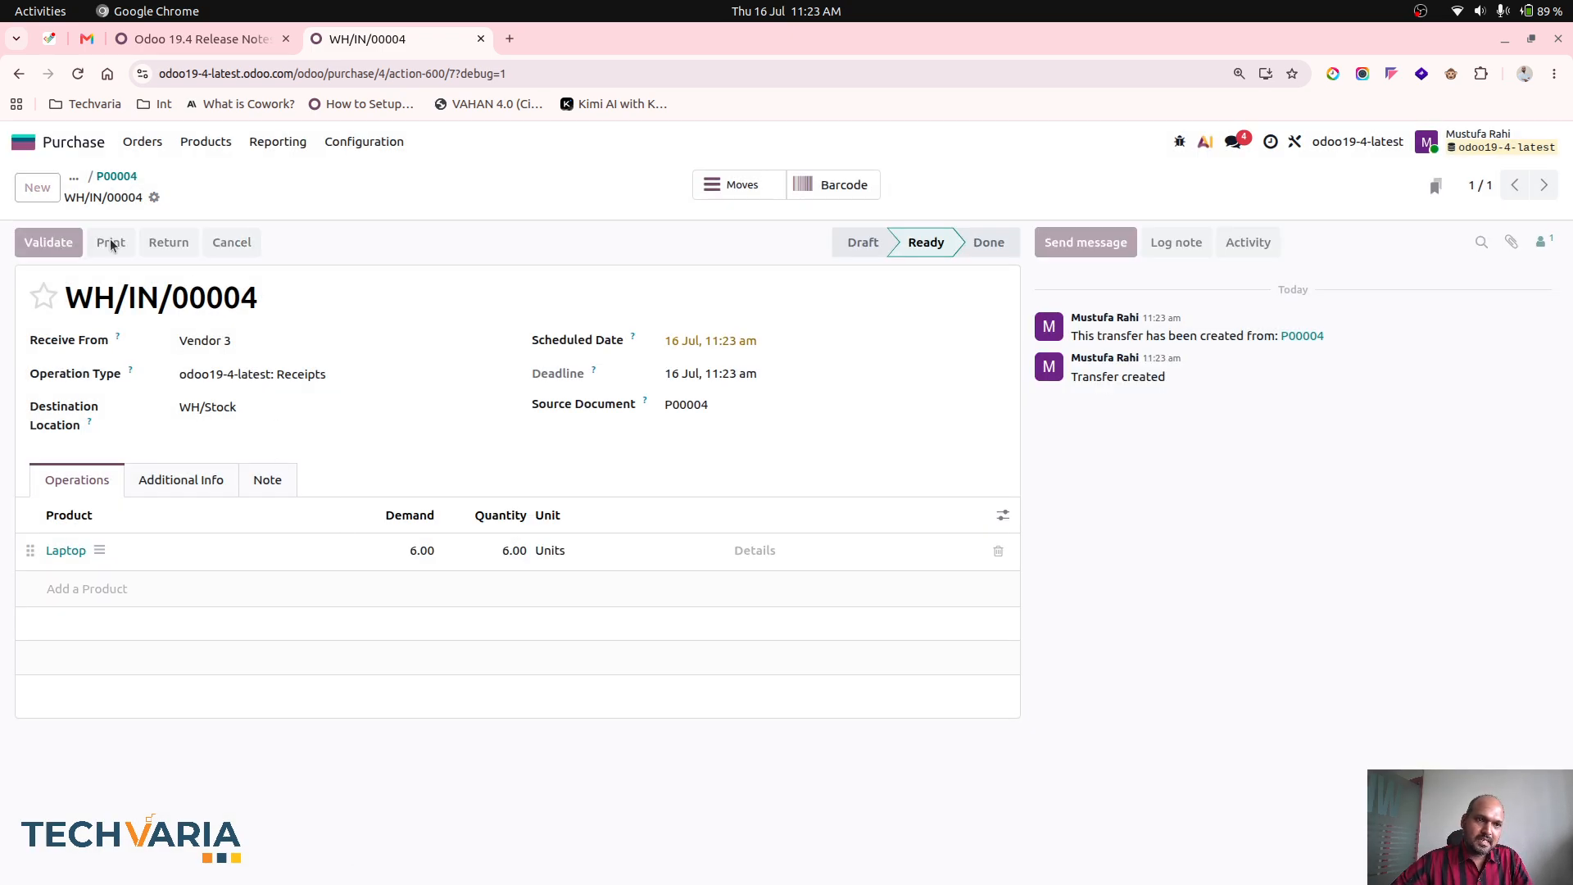
# Create a vendor bill from purchase order P00004 in the Purchase Orders list and set its bill date to 16 July.
pyautogui.click(117, 176)
pyautogui.click(164, 201)
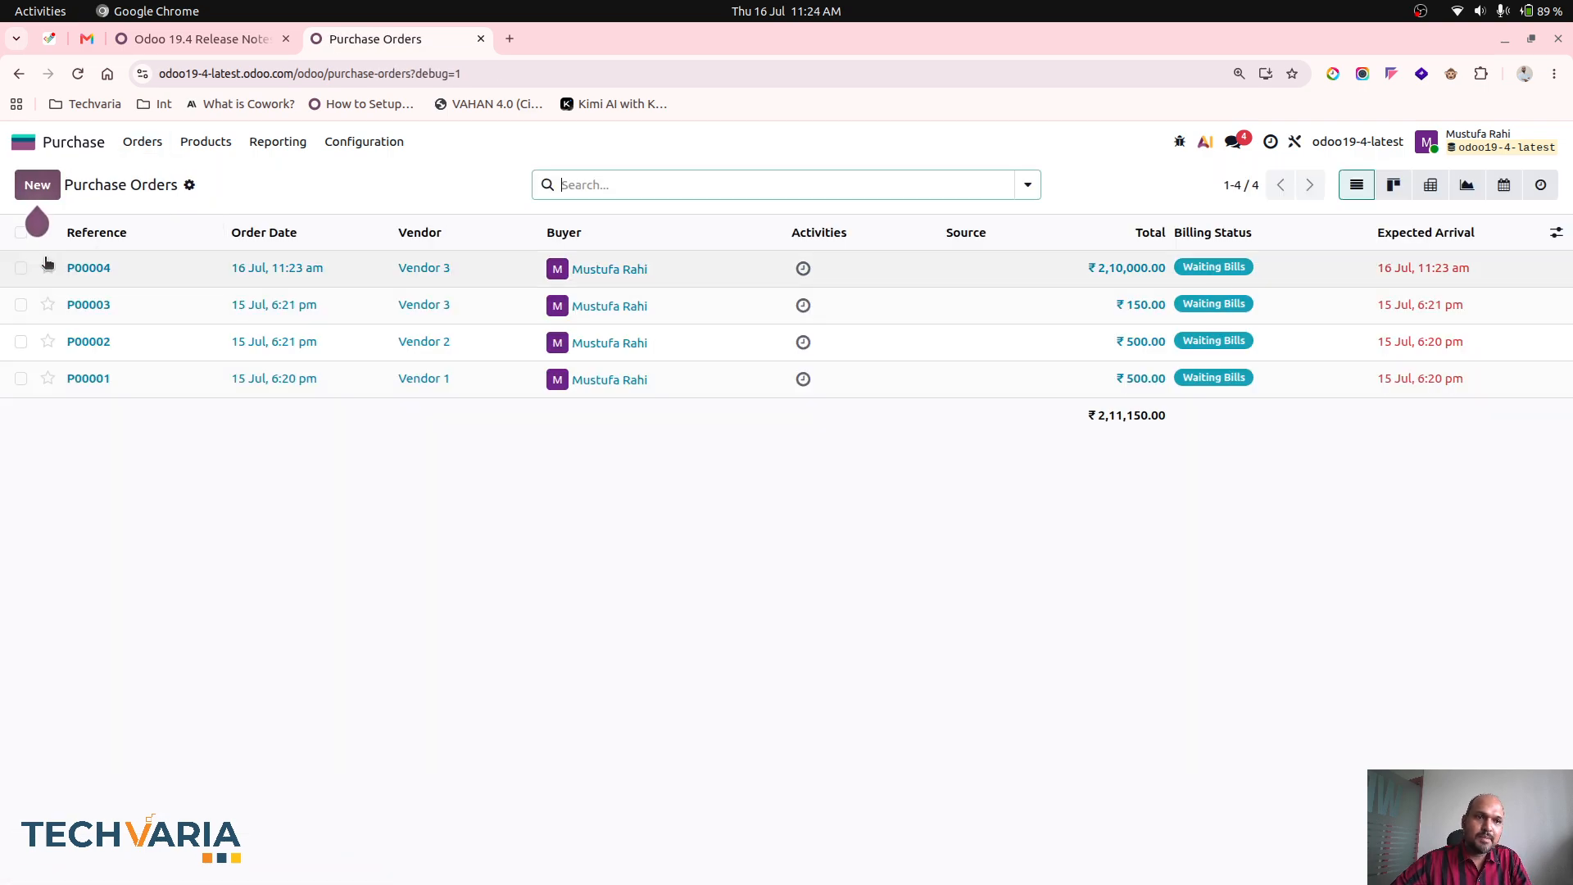
pyautogui.click(20, 269)
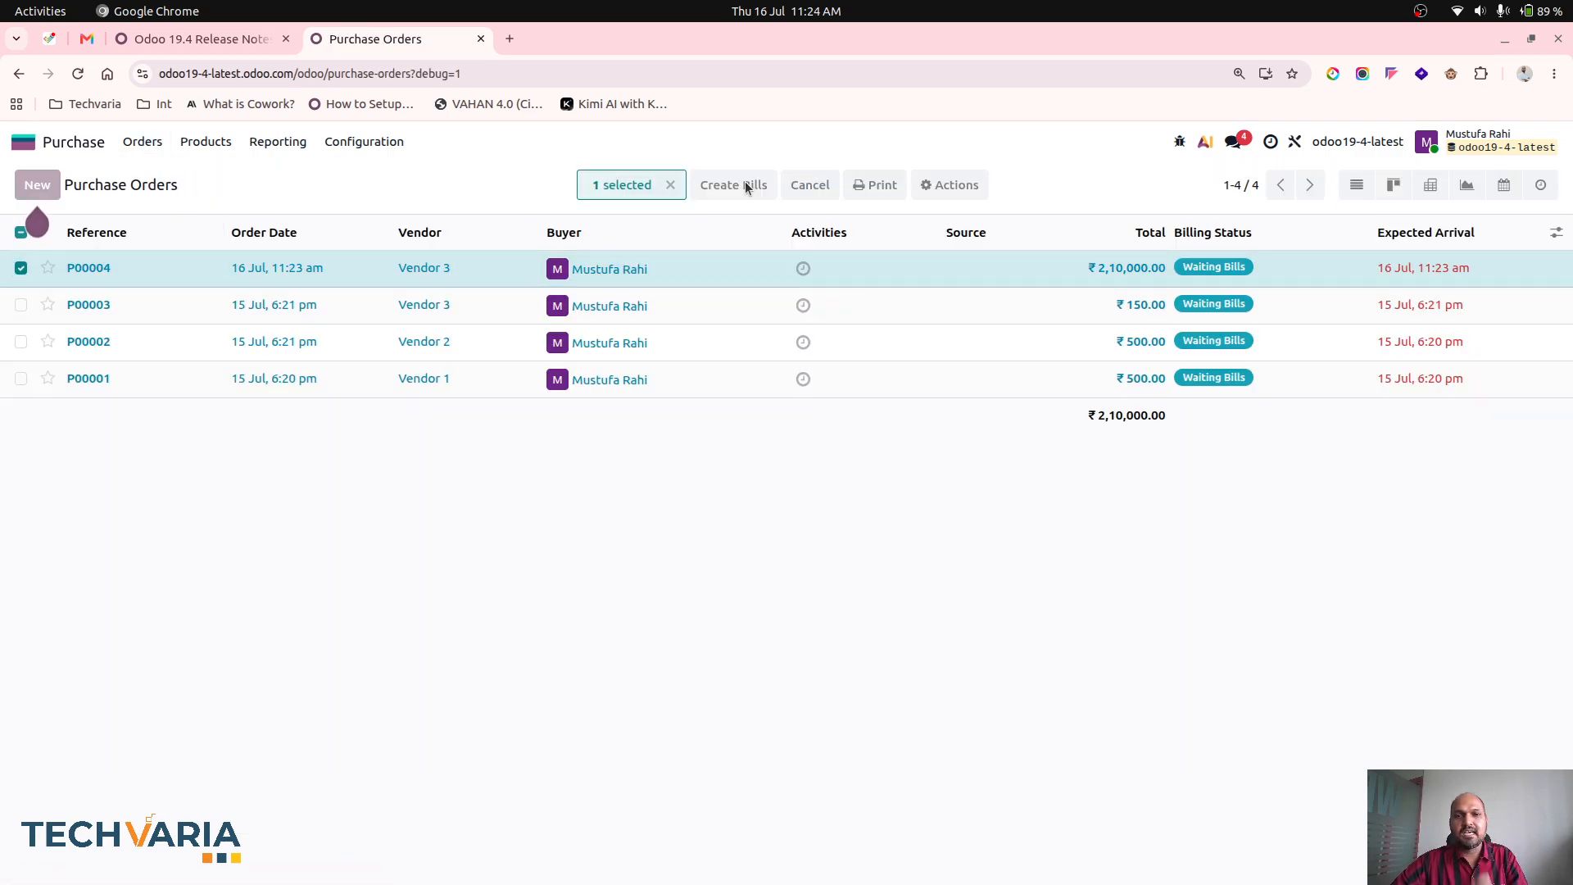
pyautogui.click(747, 188)
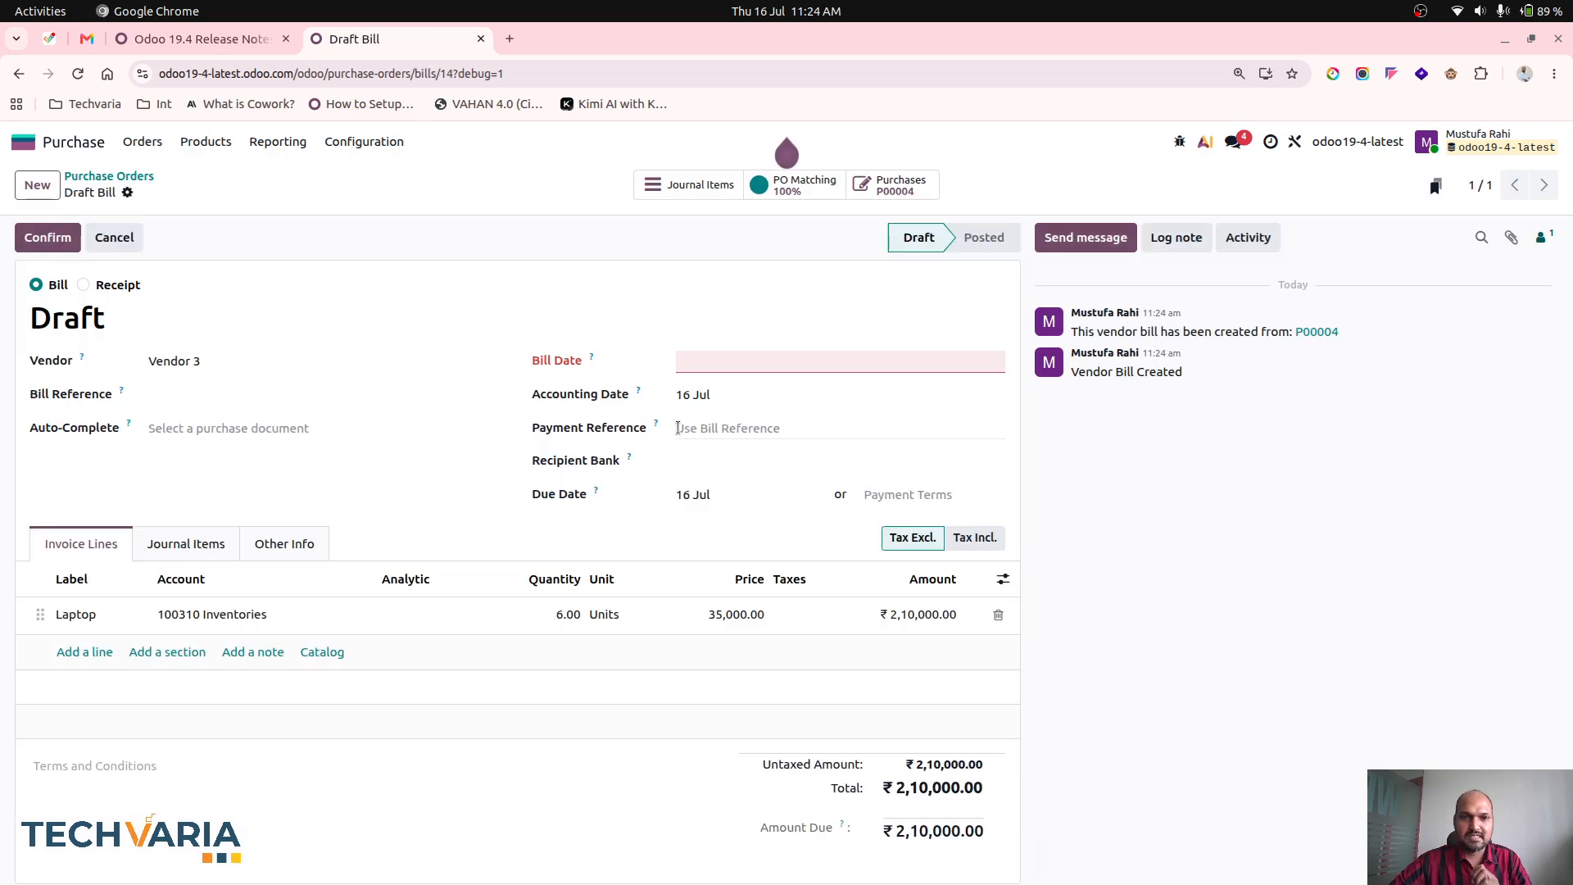
pyautogui.click(782, 358)
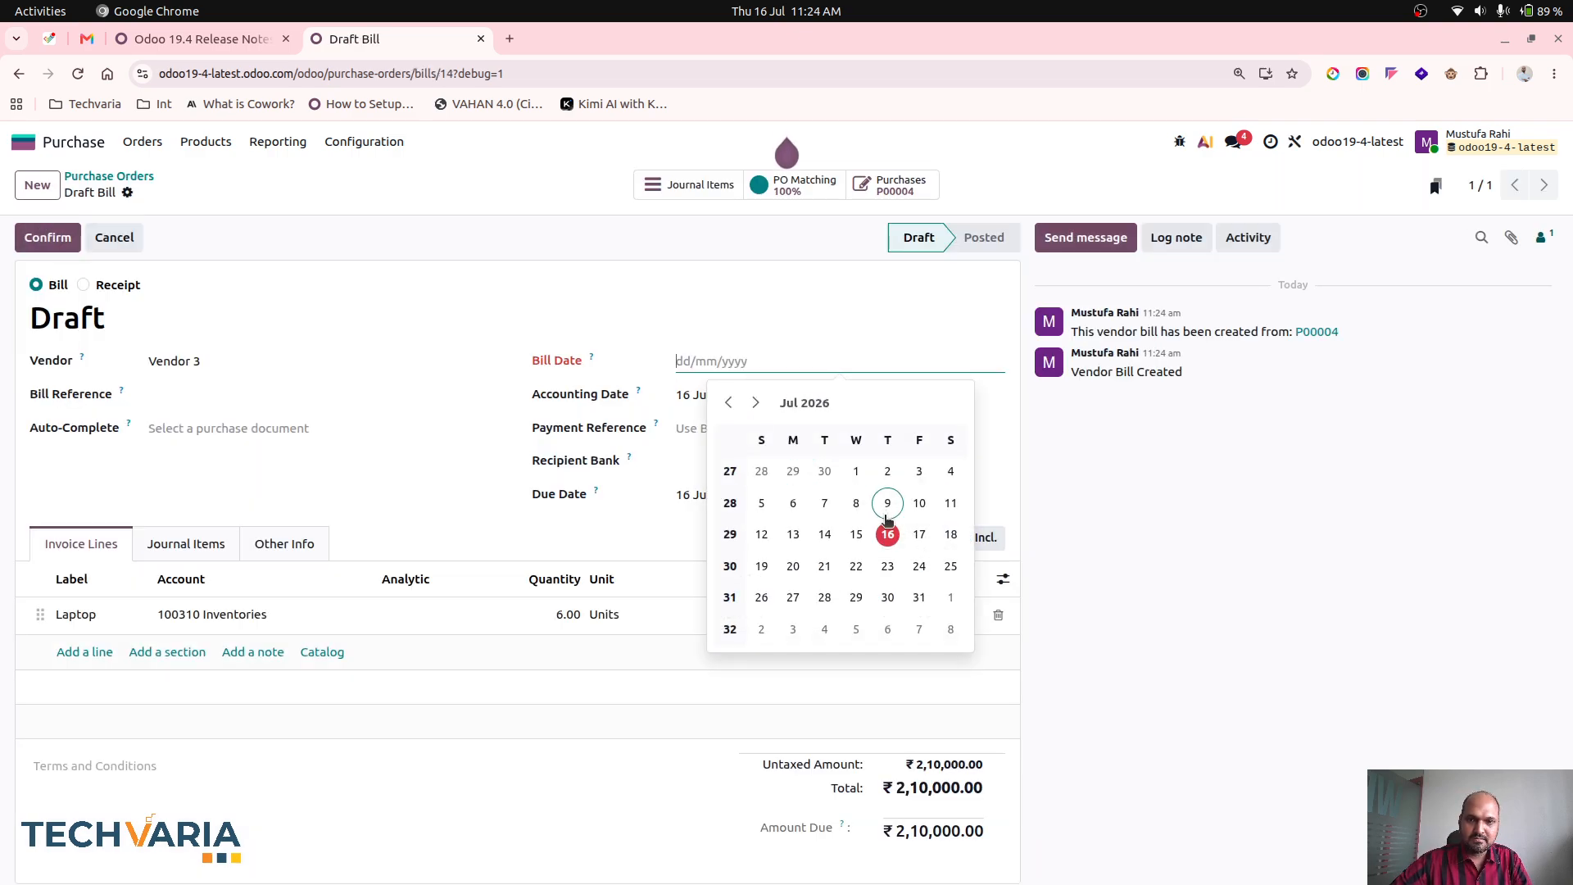
pyautogui.click(888, 535)
# Change the Laptop bill line's account to 101500 Computer/Laptops (Assets) and save the draft bill.
pyautogui.click(228, 616)
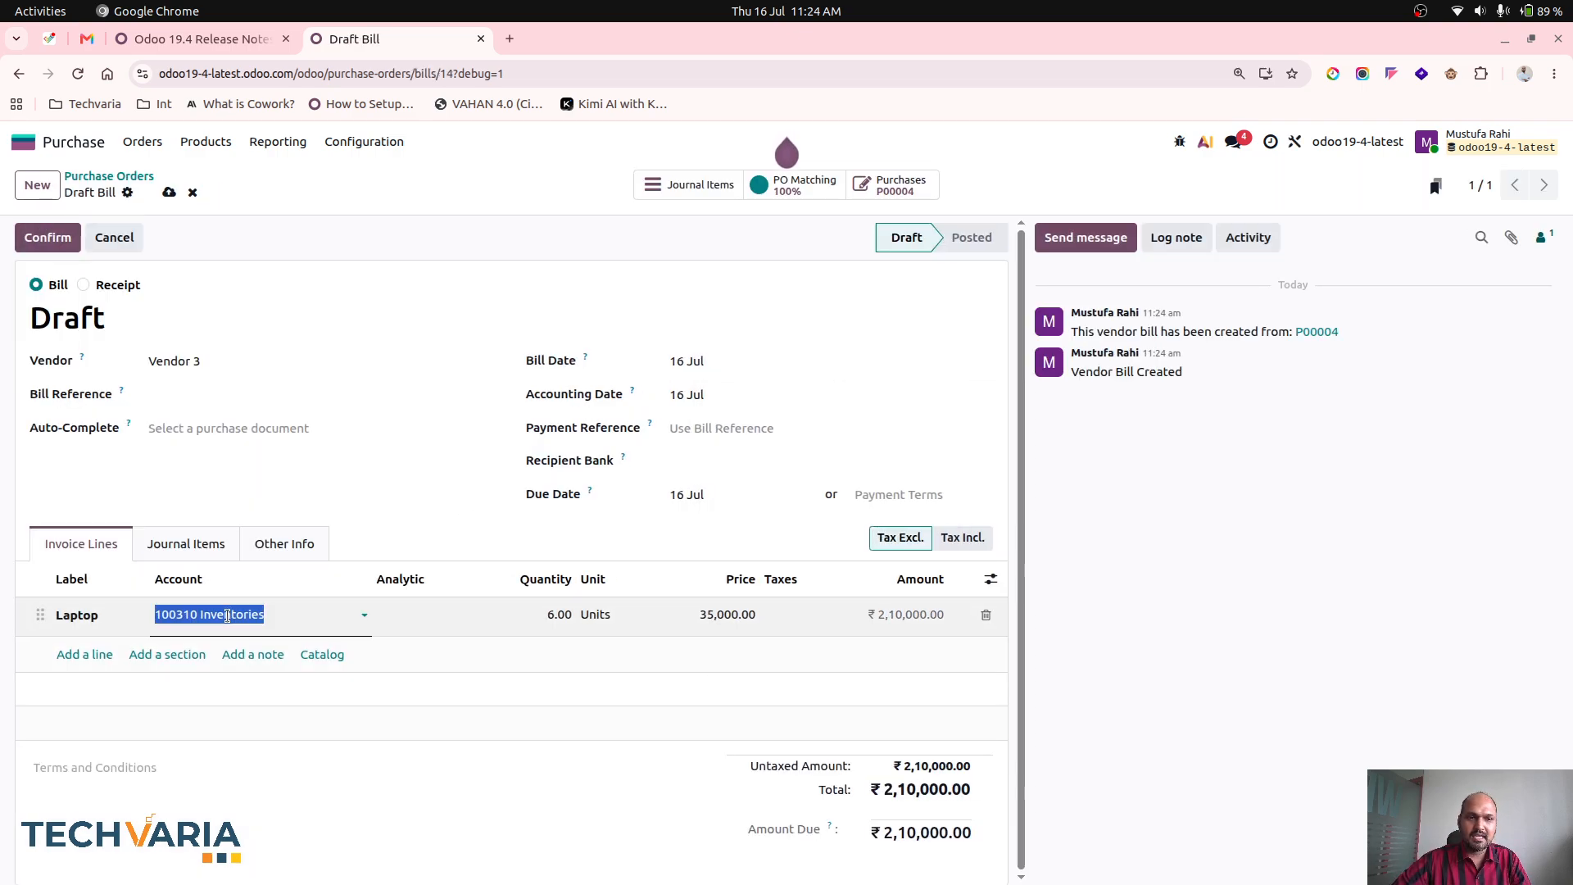
pyautogui.write('lap')
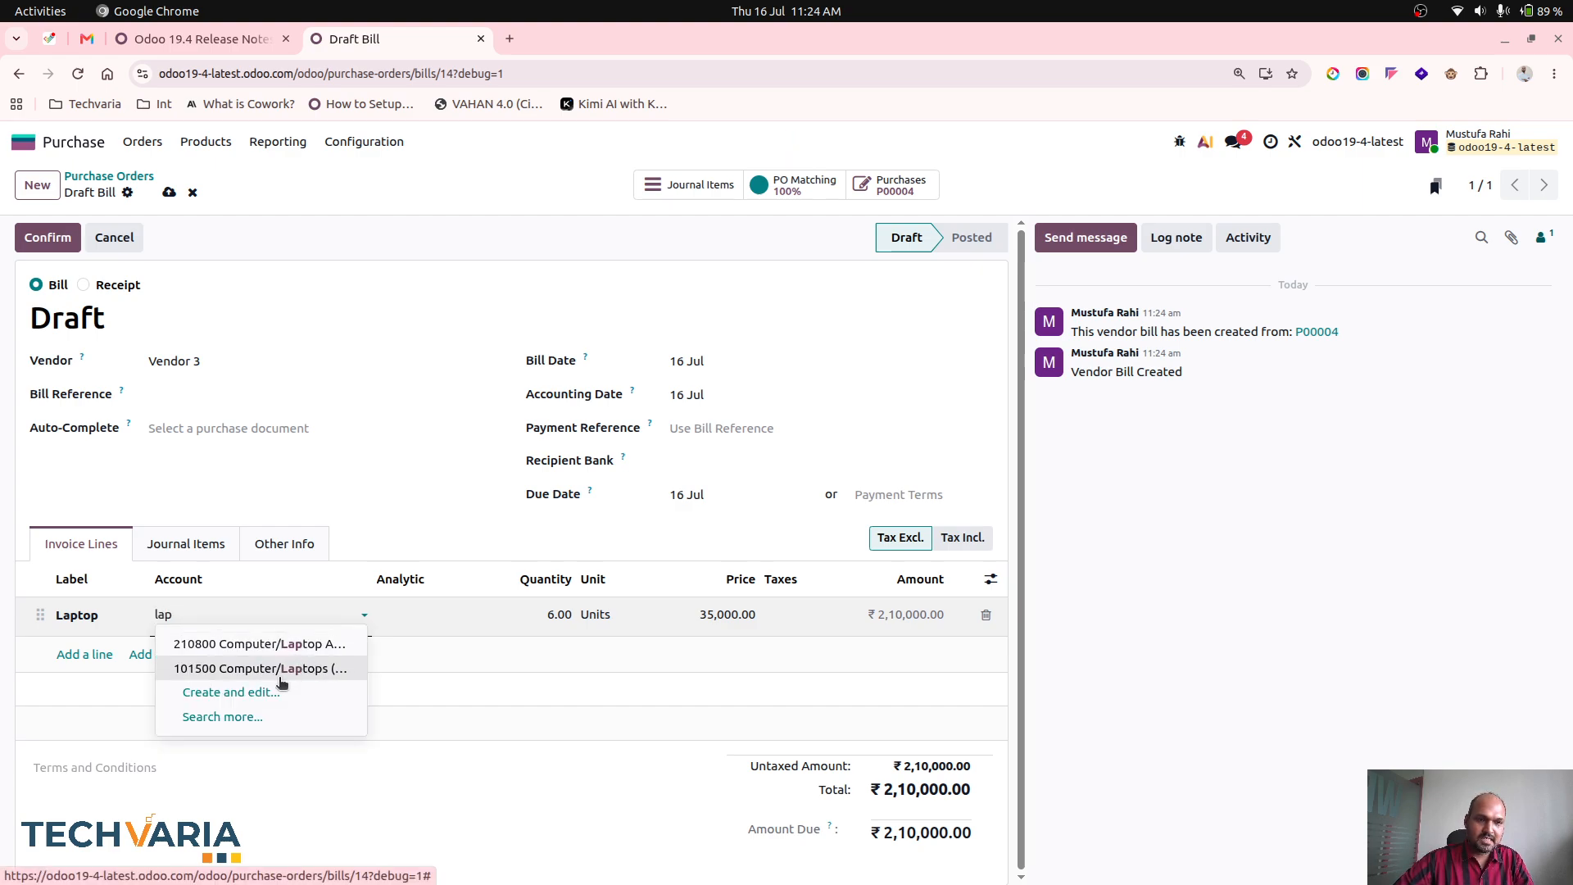
pyautogui.click(283, 720)
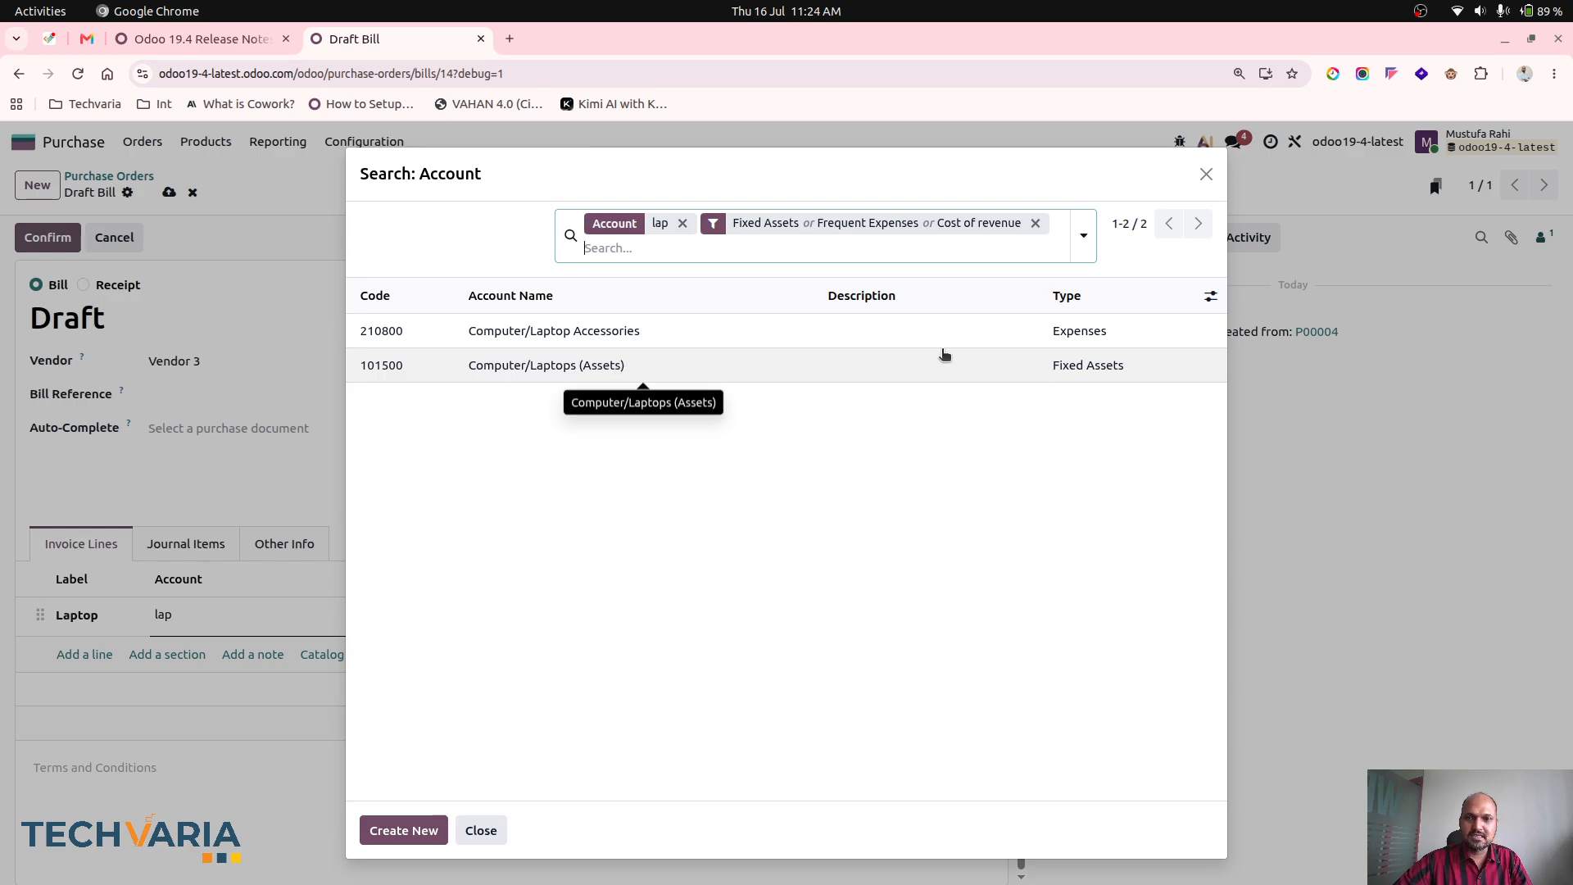
pyautogui.click(1089, 363)
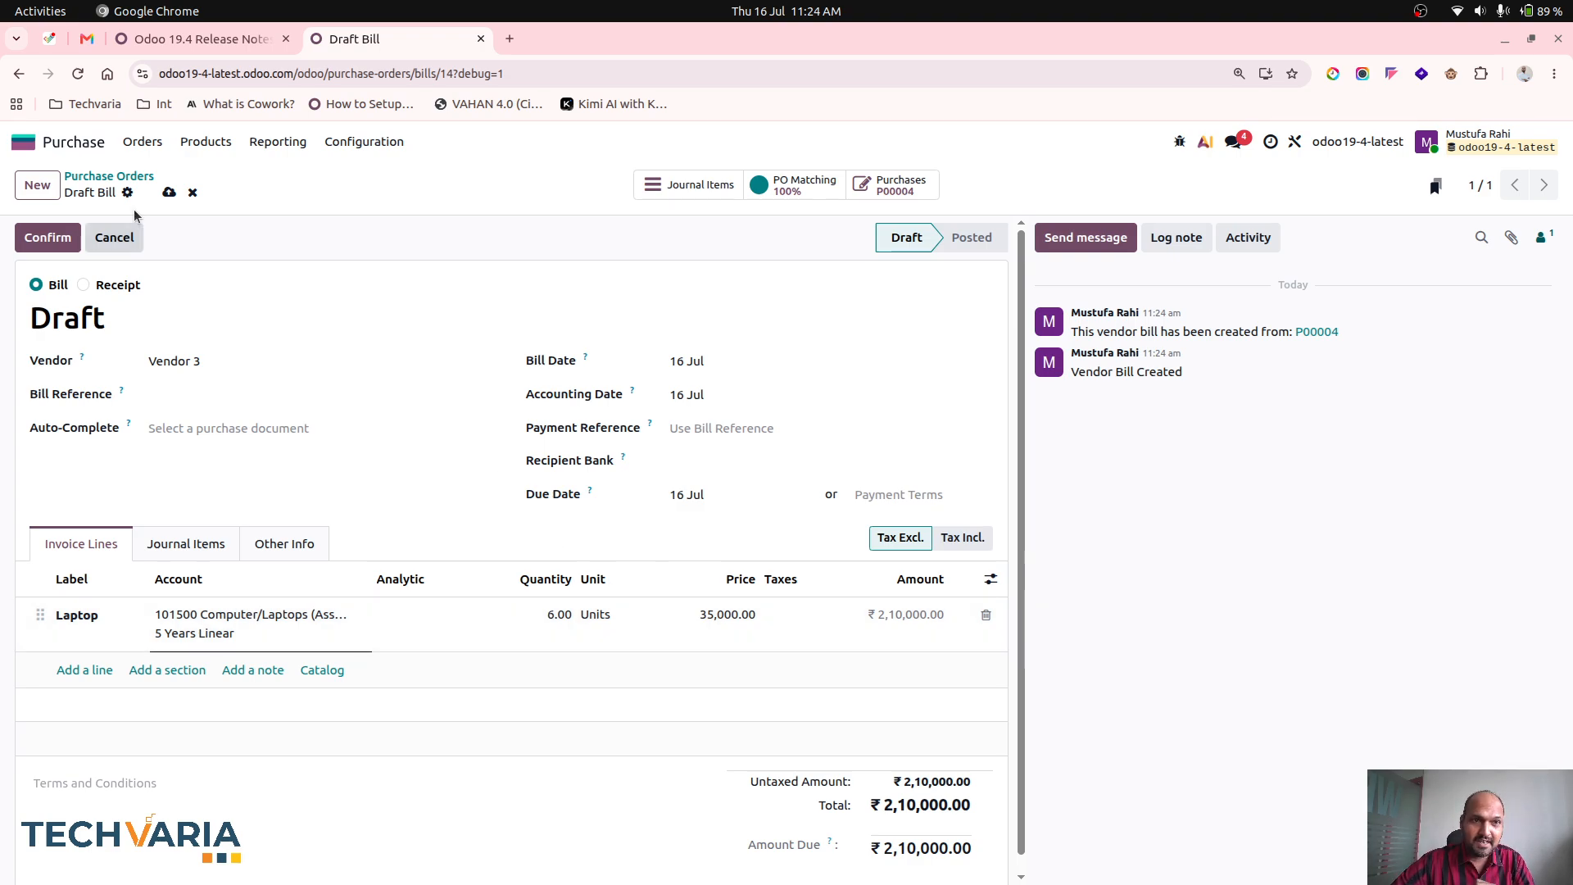
pyautogui.click(169, 192)
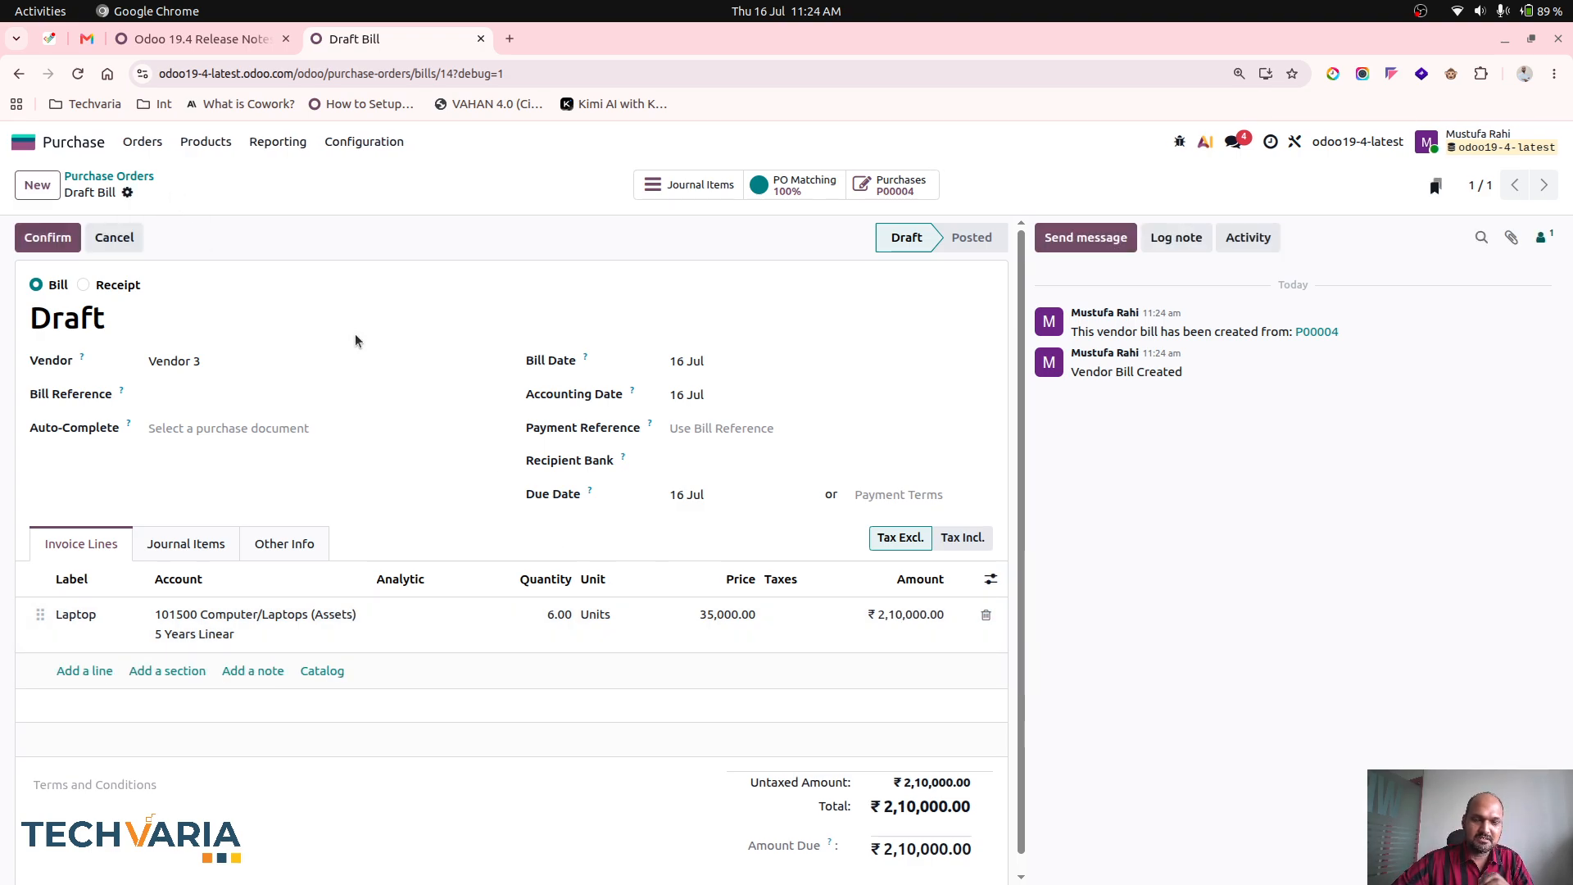
# Split the bill's Computer/Laptops (Assets) journal item into single-unit lines and return to the draft bill.
pyautogui.click(693, 185)
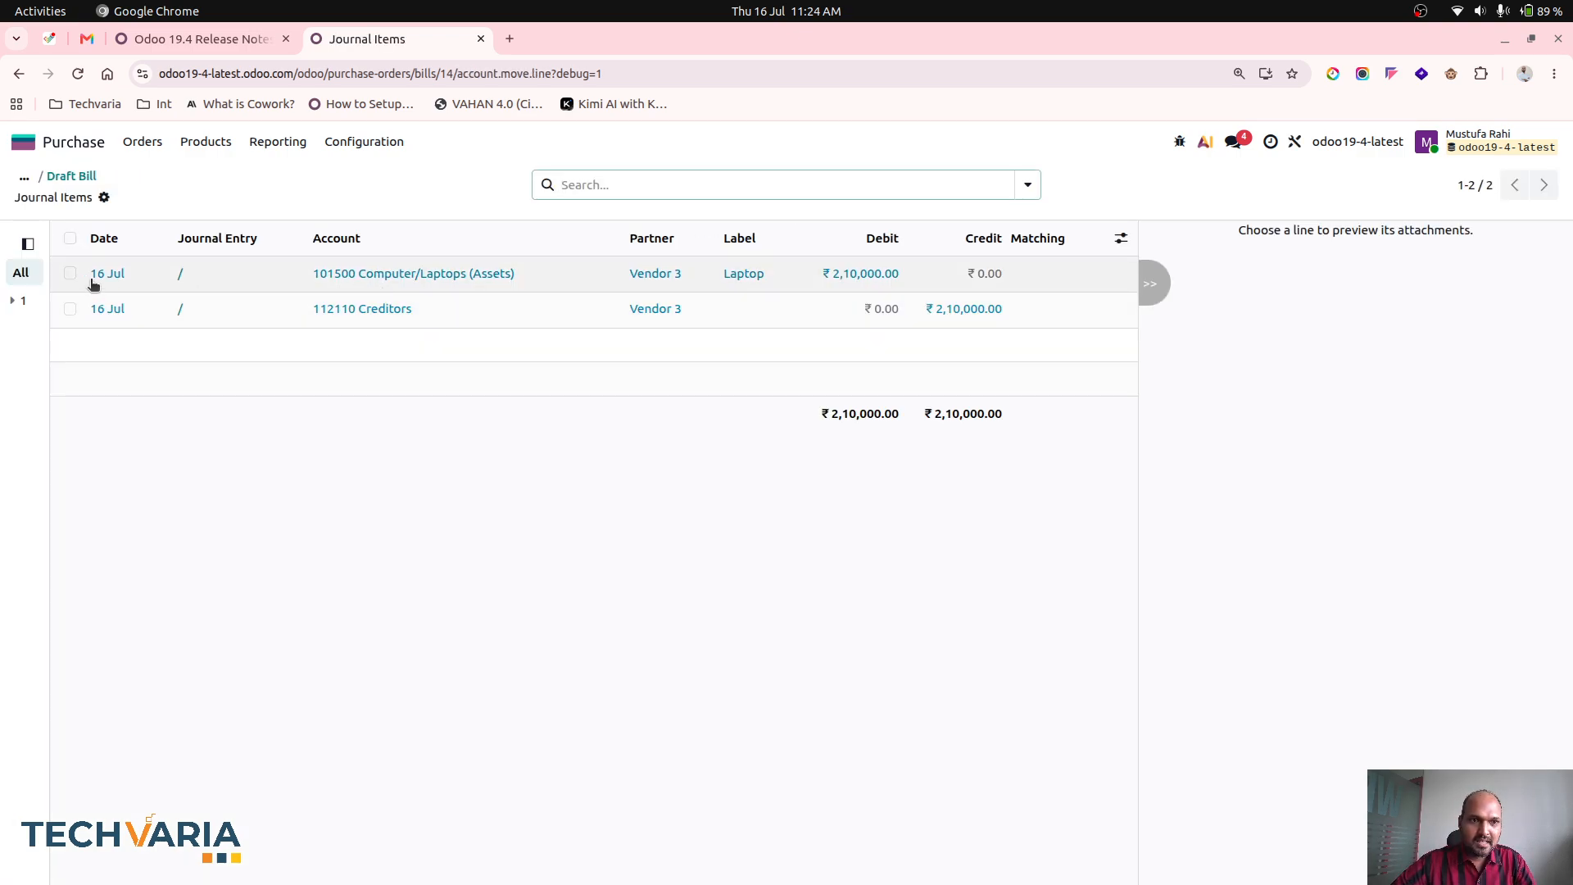
pyautogui.click(66, 273)
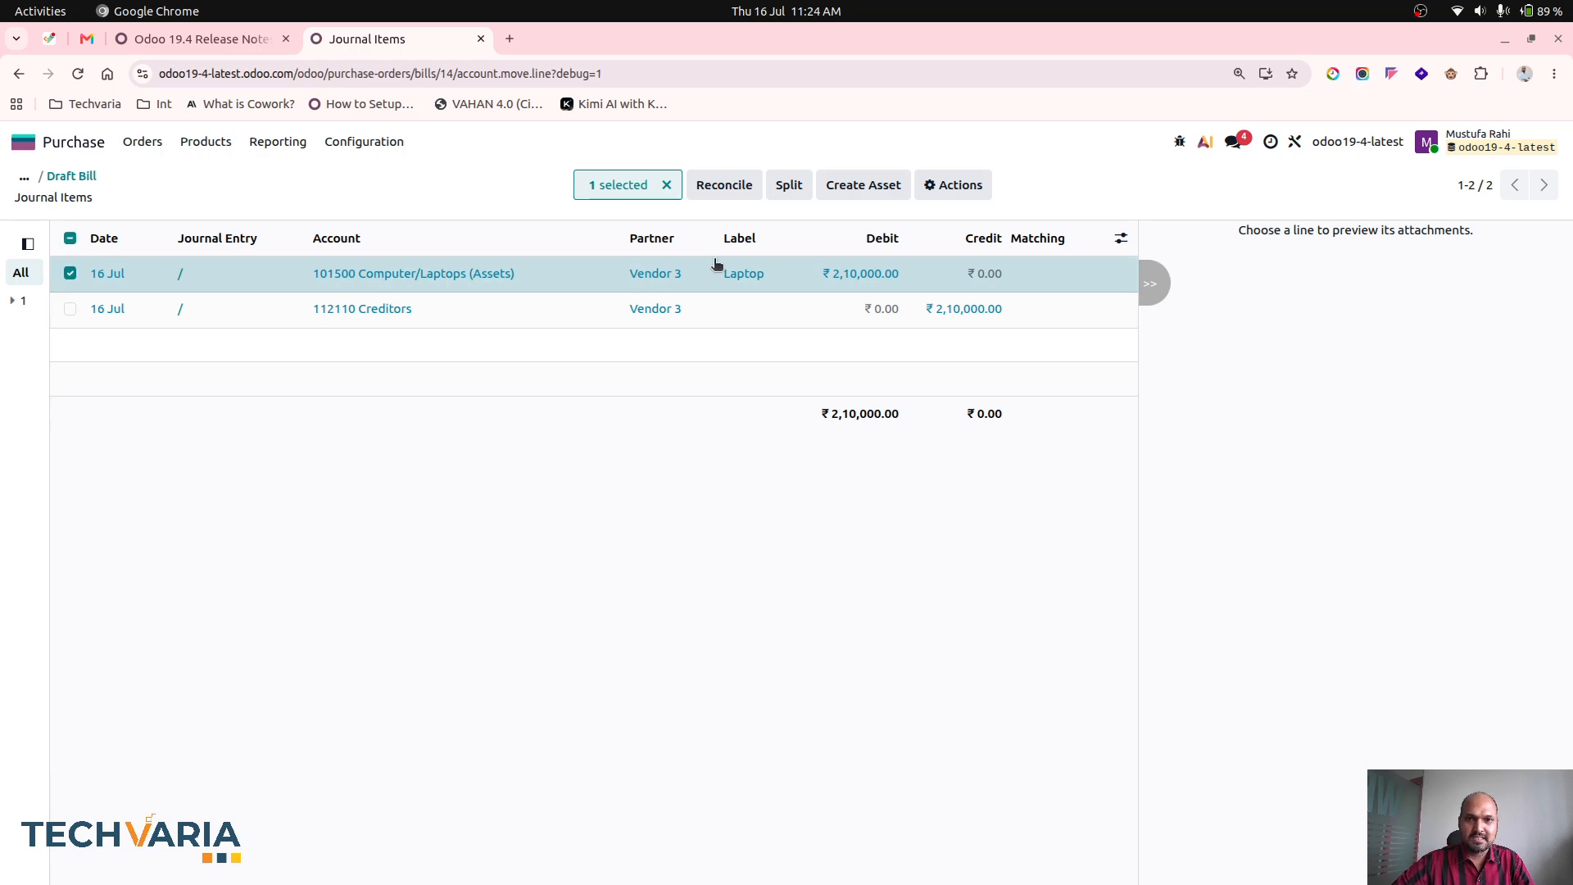
pyautogui.click(790, 185)
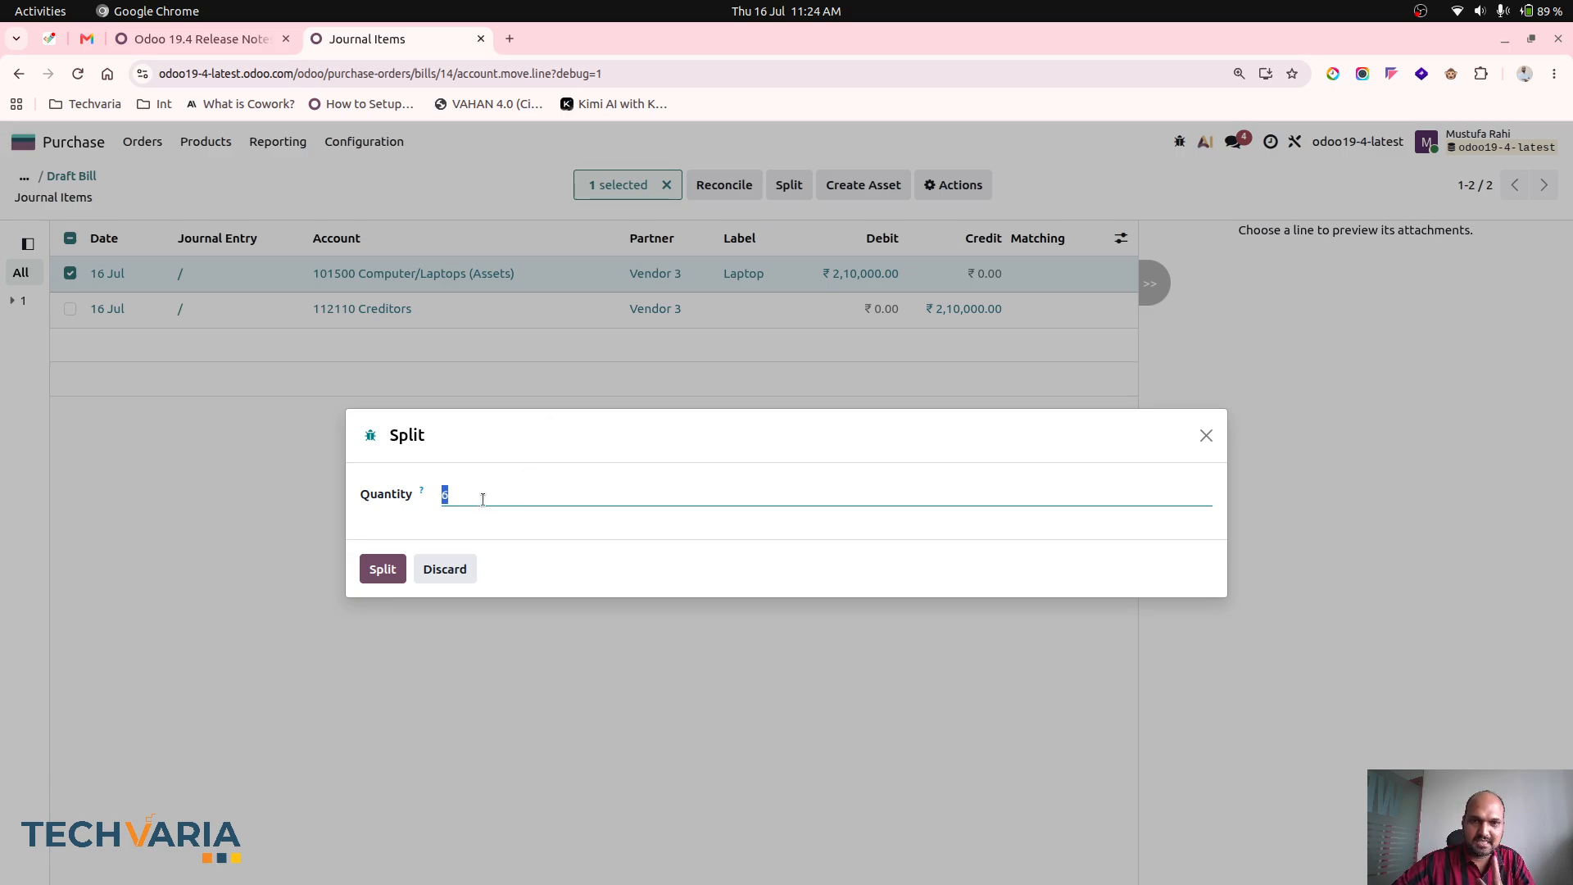
pyautogui.click(387, 570)
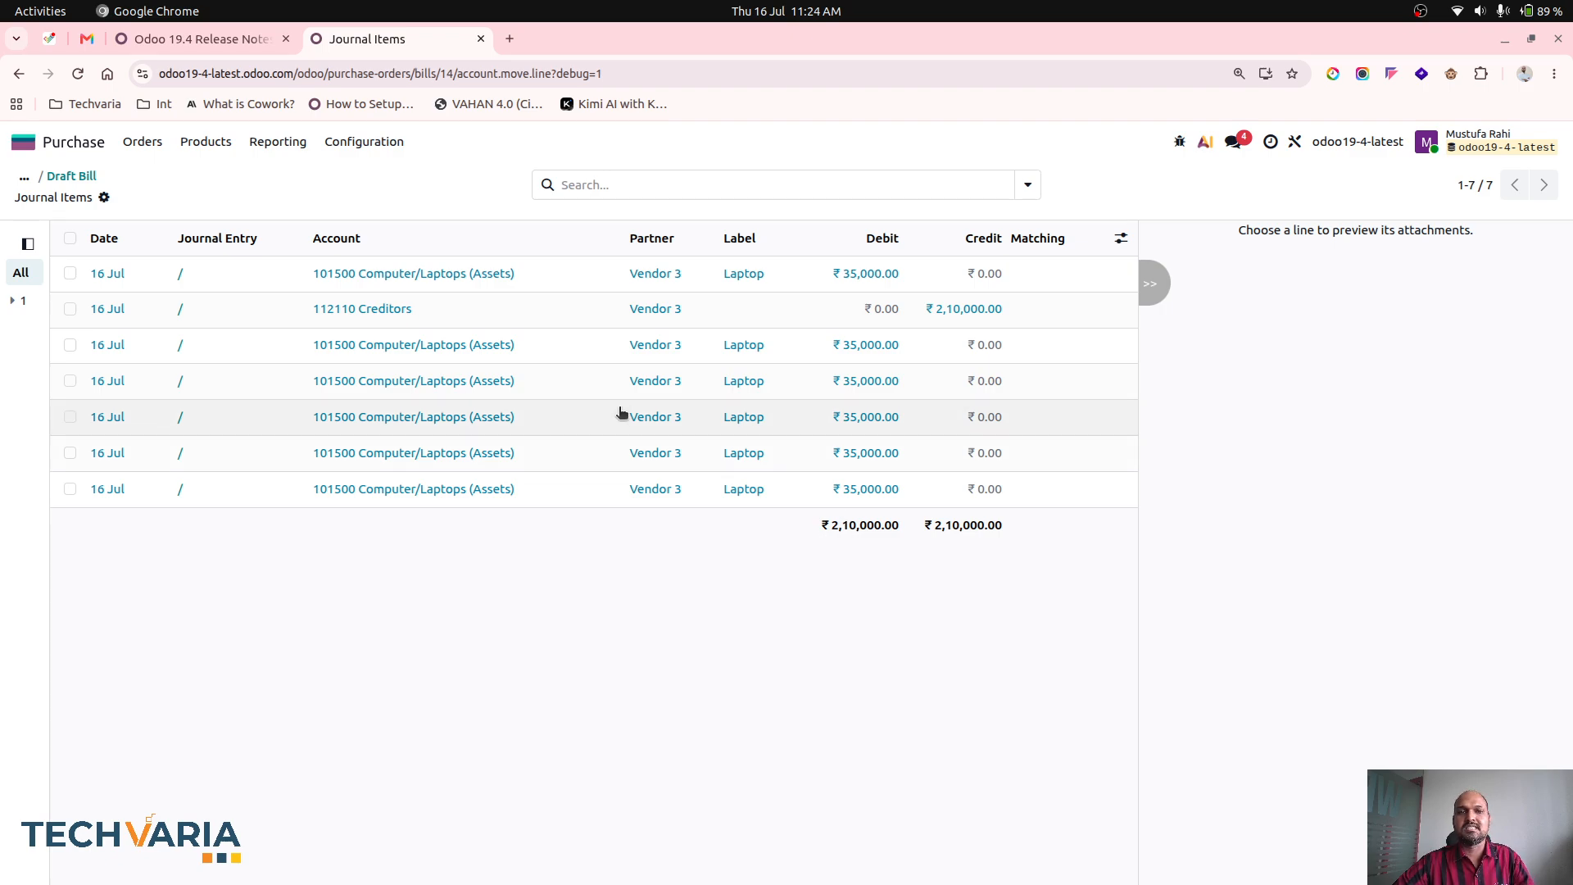
pyautogui.click(72, 176)
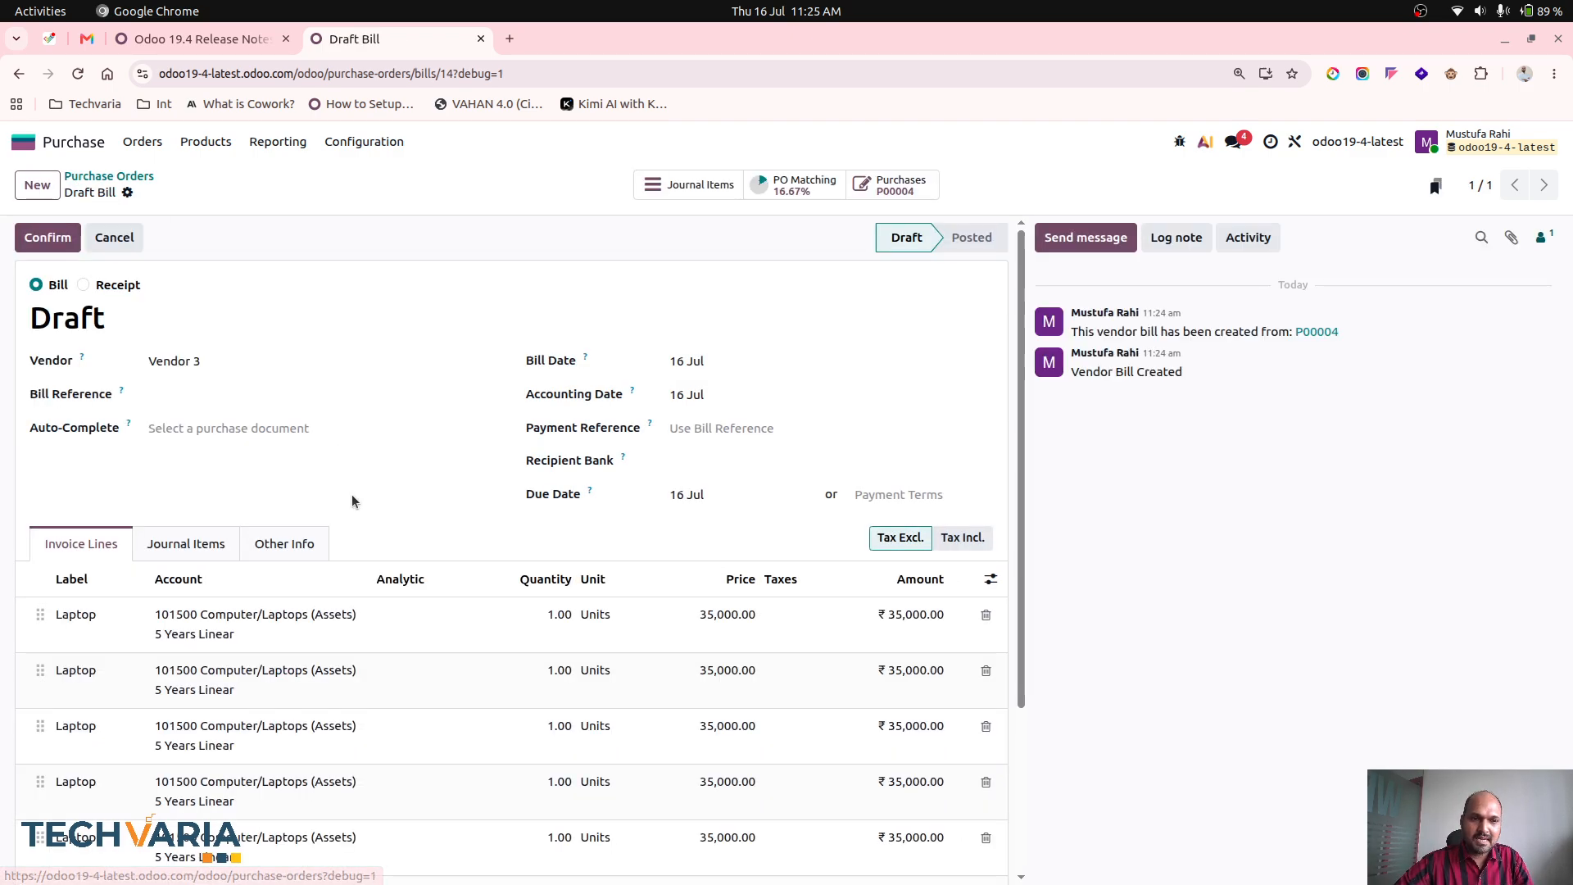
# Change the account of the fifth Laptop line on the draft bill to 210000 Electricity Expense.
pyautogui.scroll(-5, 499, 627)
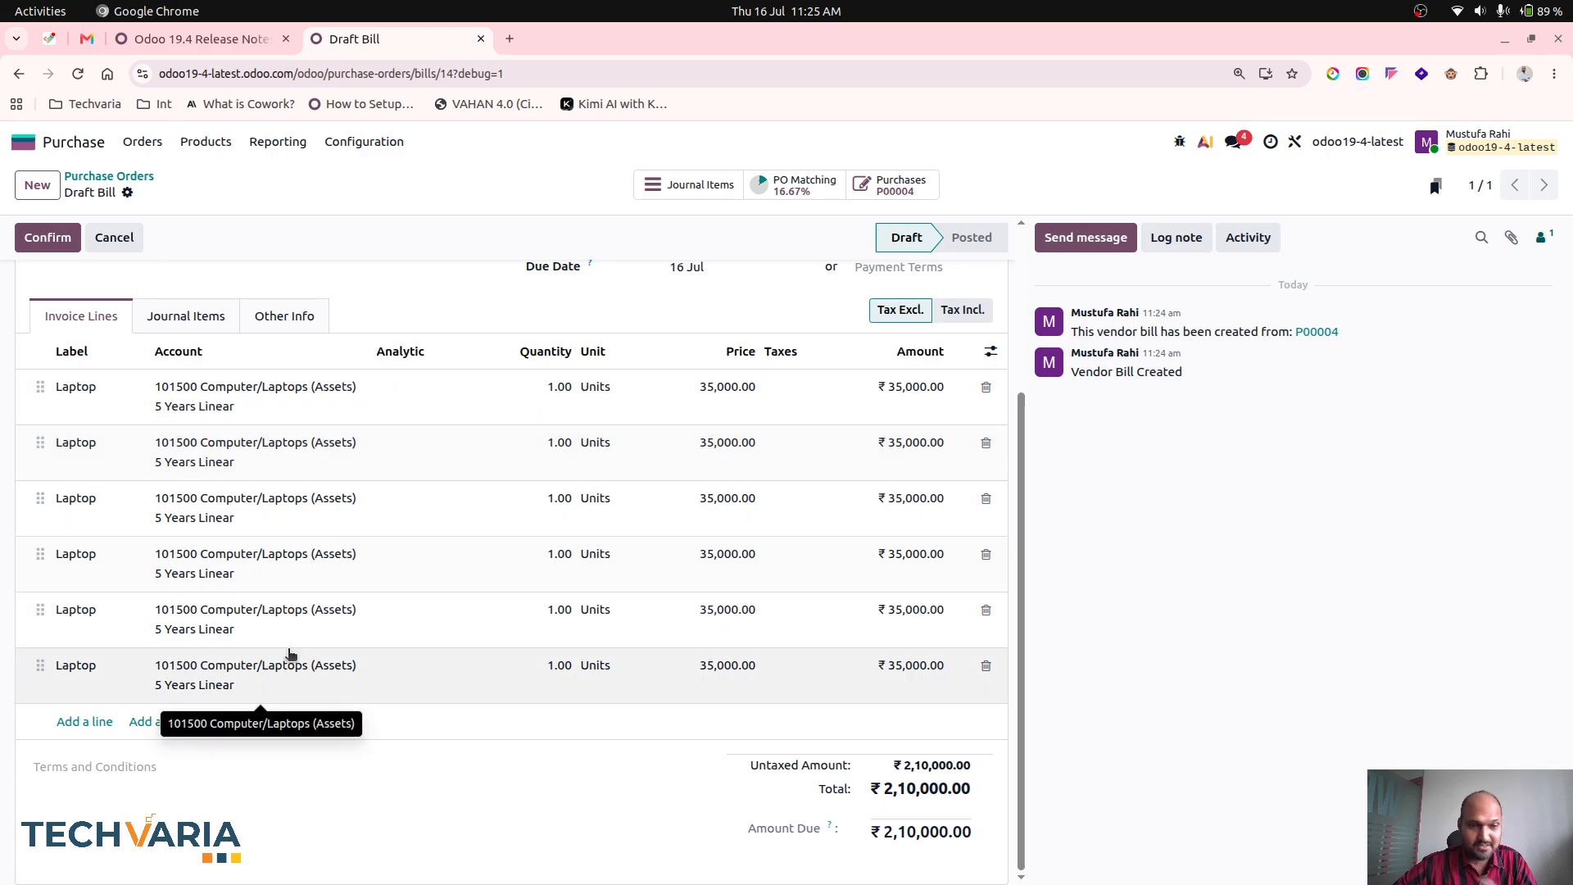
pyautogui.click(278, 610)
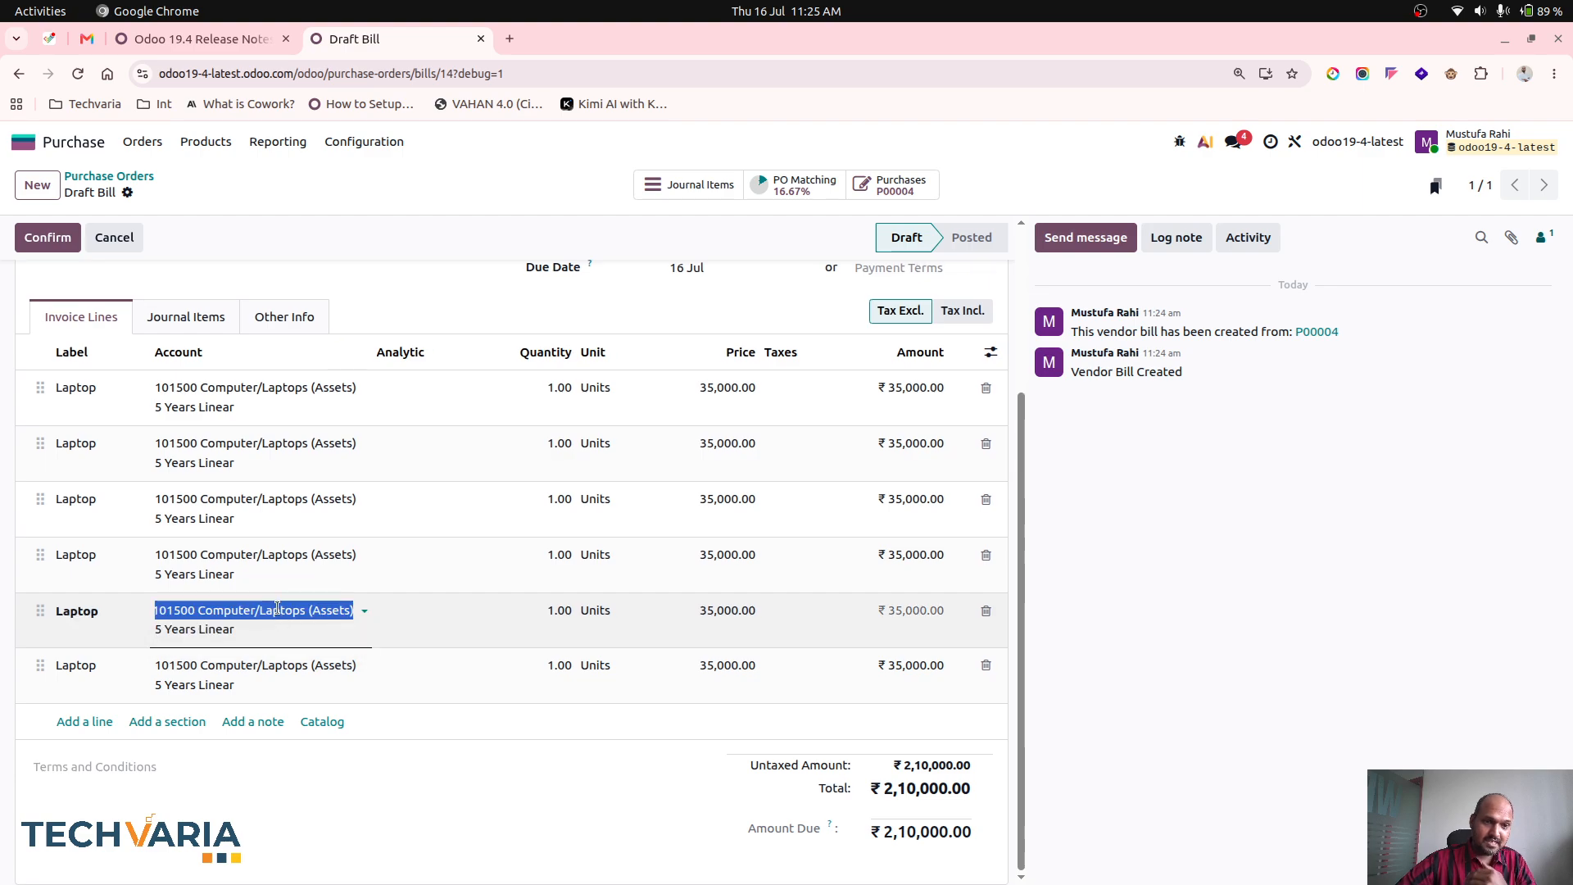
pyautogui.press('BackSpace')
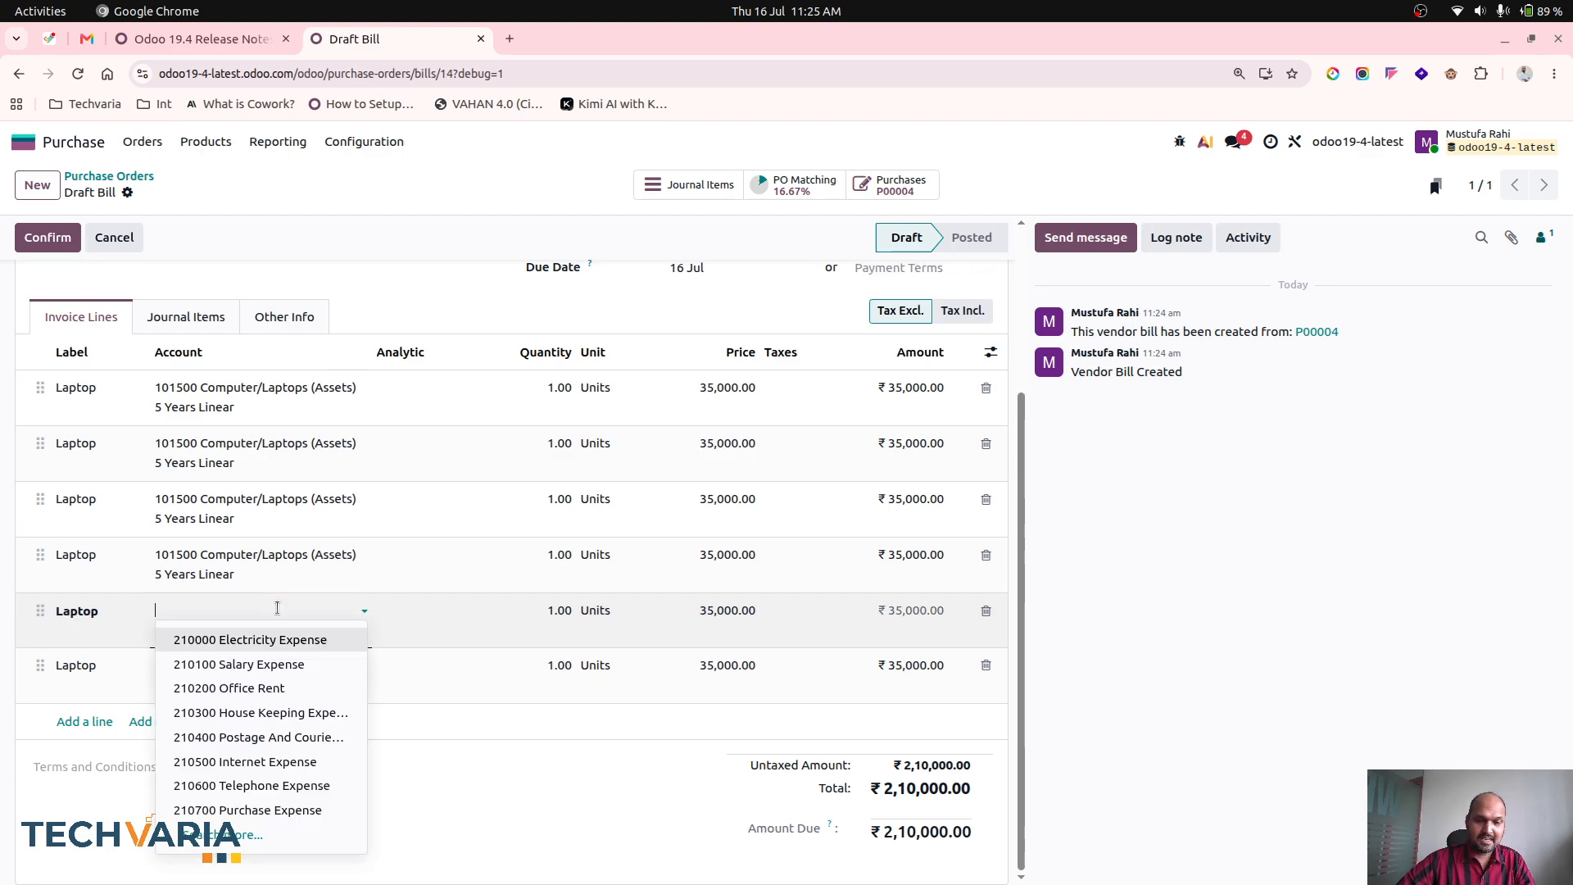
pyautogui.write('inve')
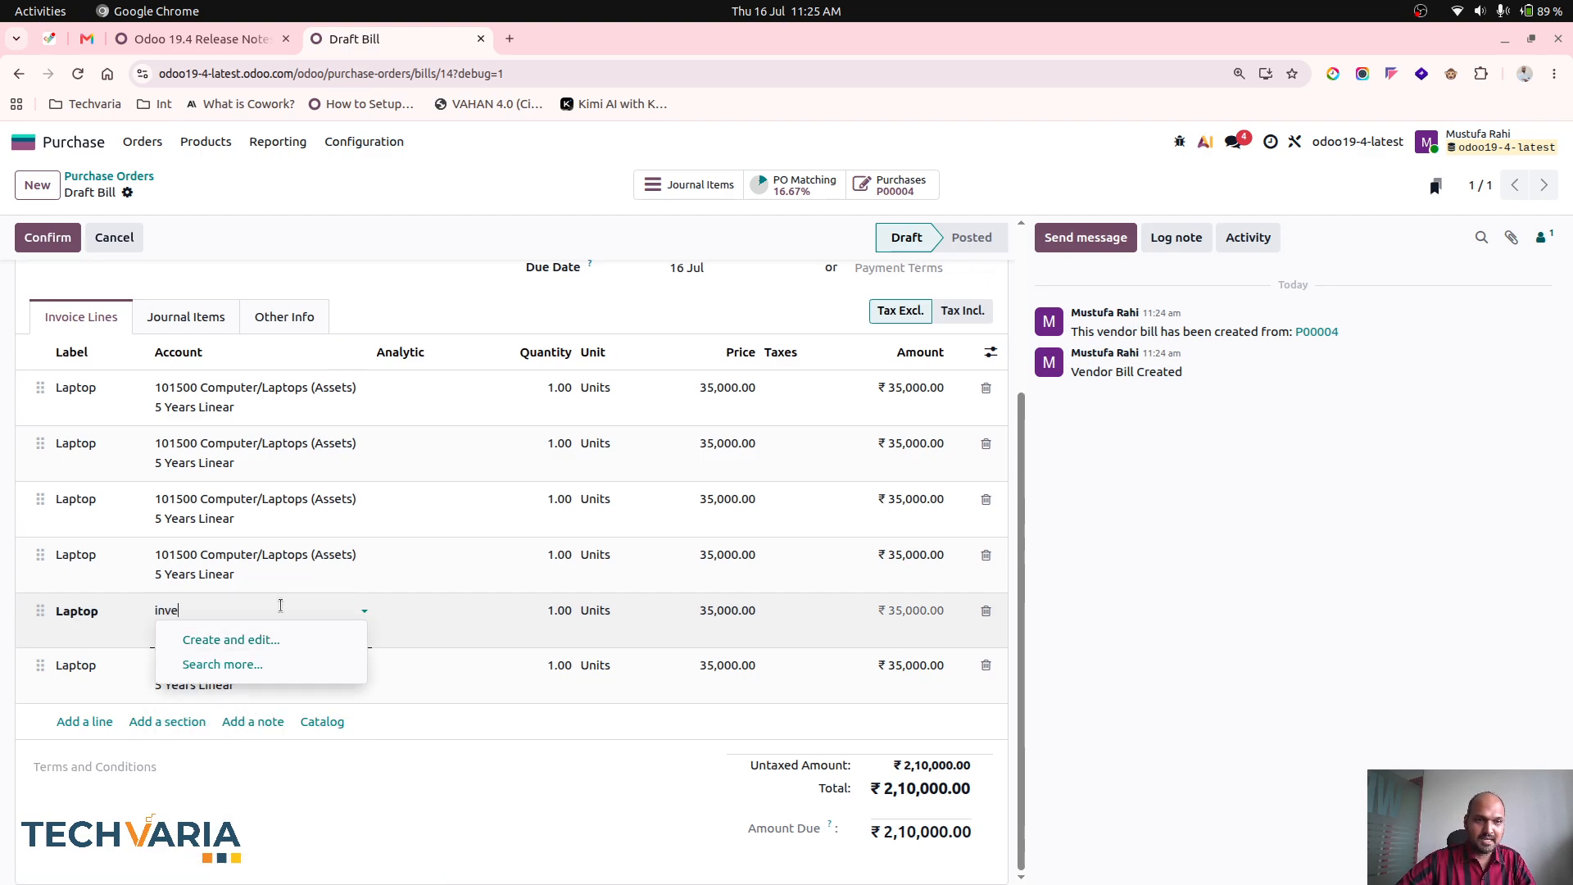
pyautogui.press('BackSpace')
pyautogui.press('BackSpace')
pyautogui.press('BackSpace')
pyautogui.click(291, 640)
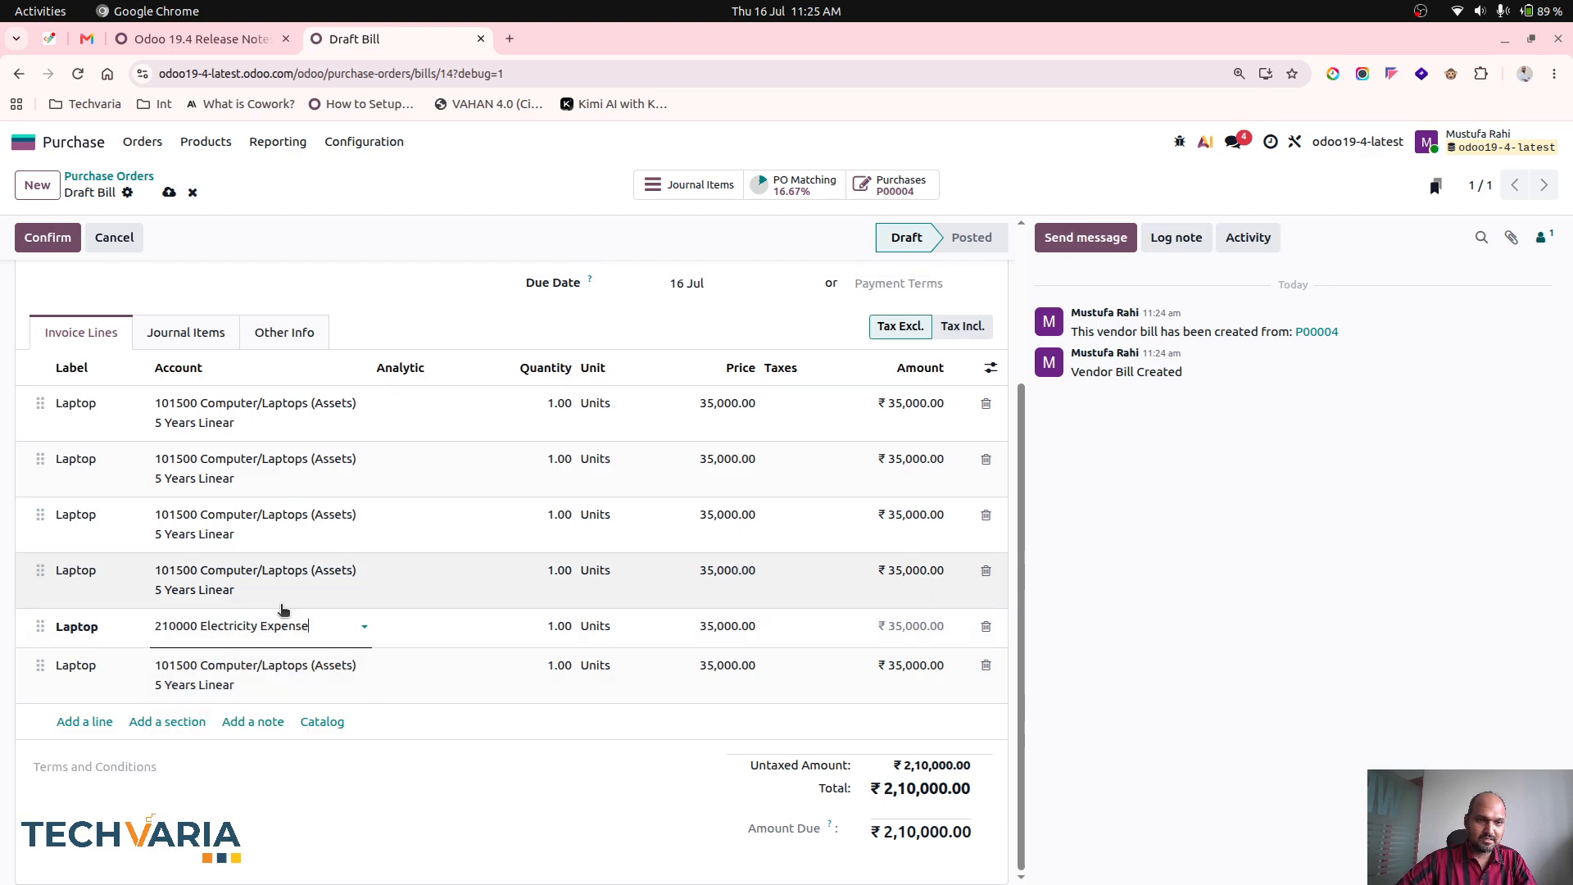
# Clear the account of the fifth Laptop line and try looking up an account with "inve".
pyautogui.click(308, 626)
pyautogui.hotkey('ctrl', 'a')
pyautogui.press('BackSpace')
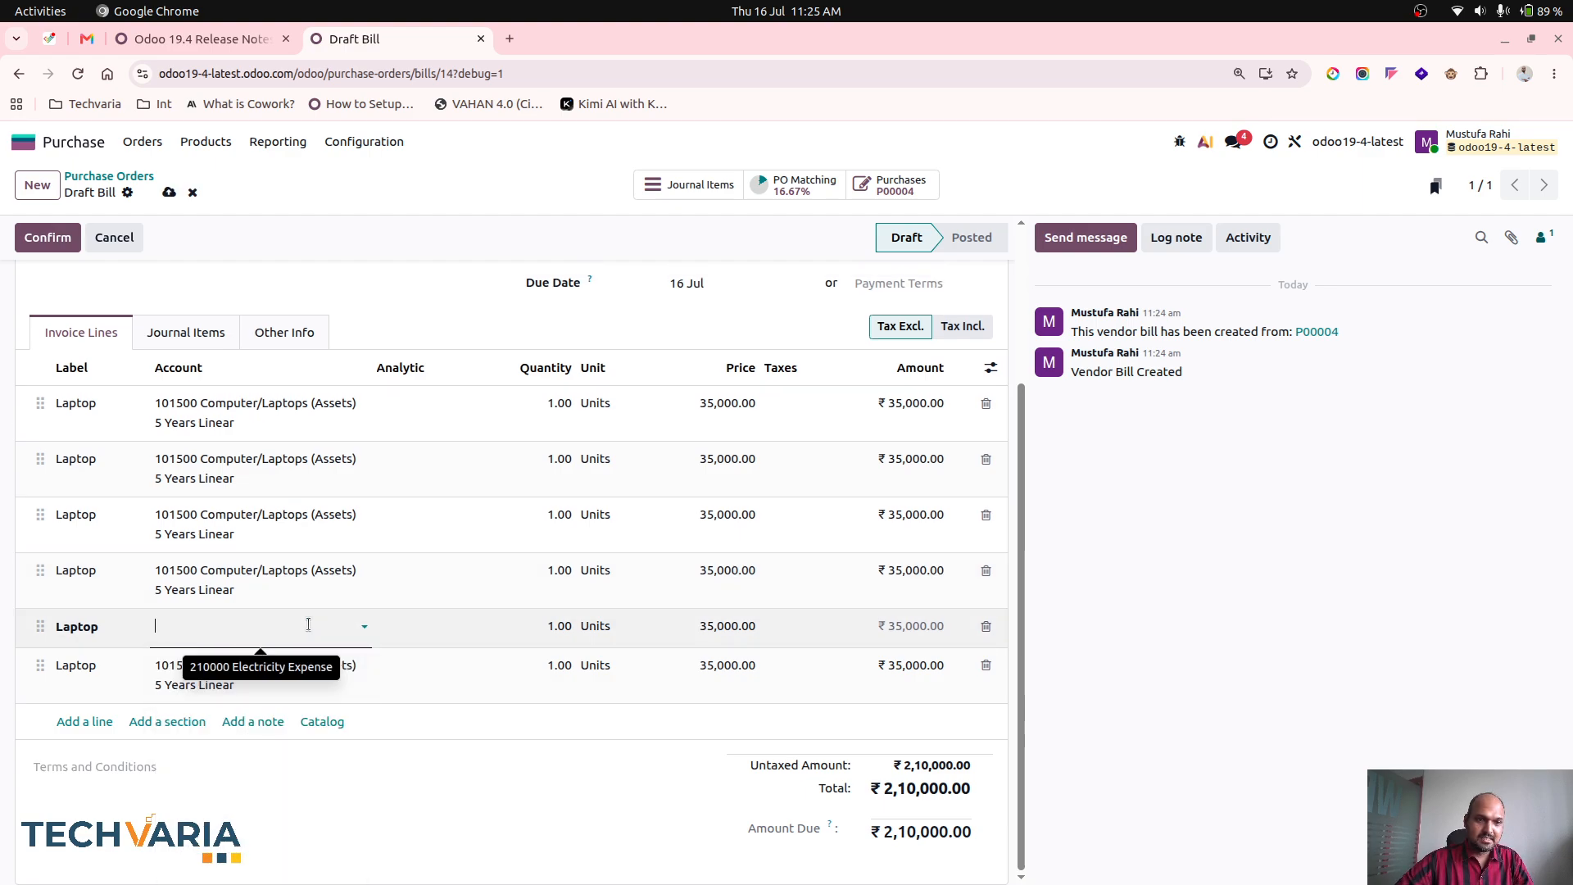
pyautogui.write('inve')
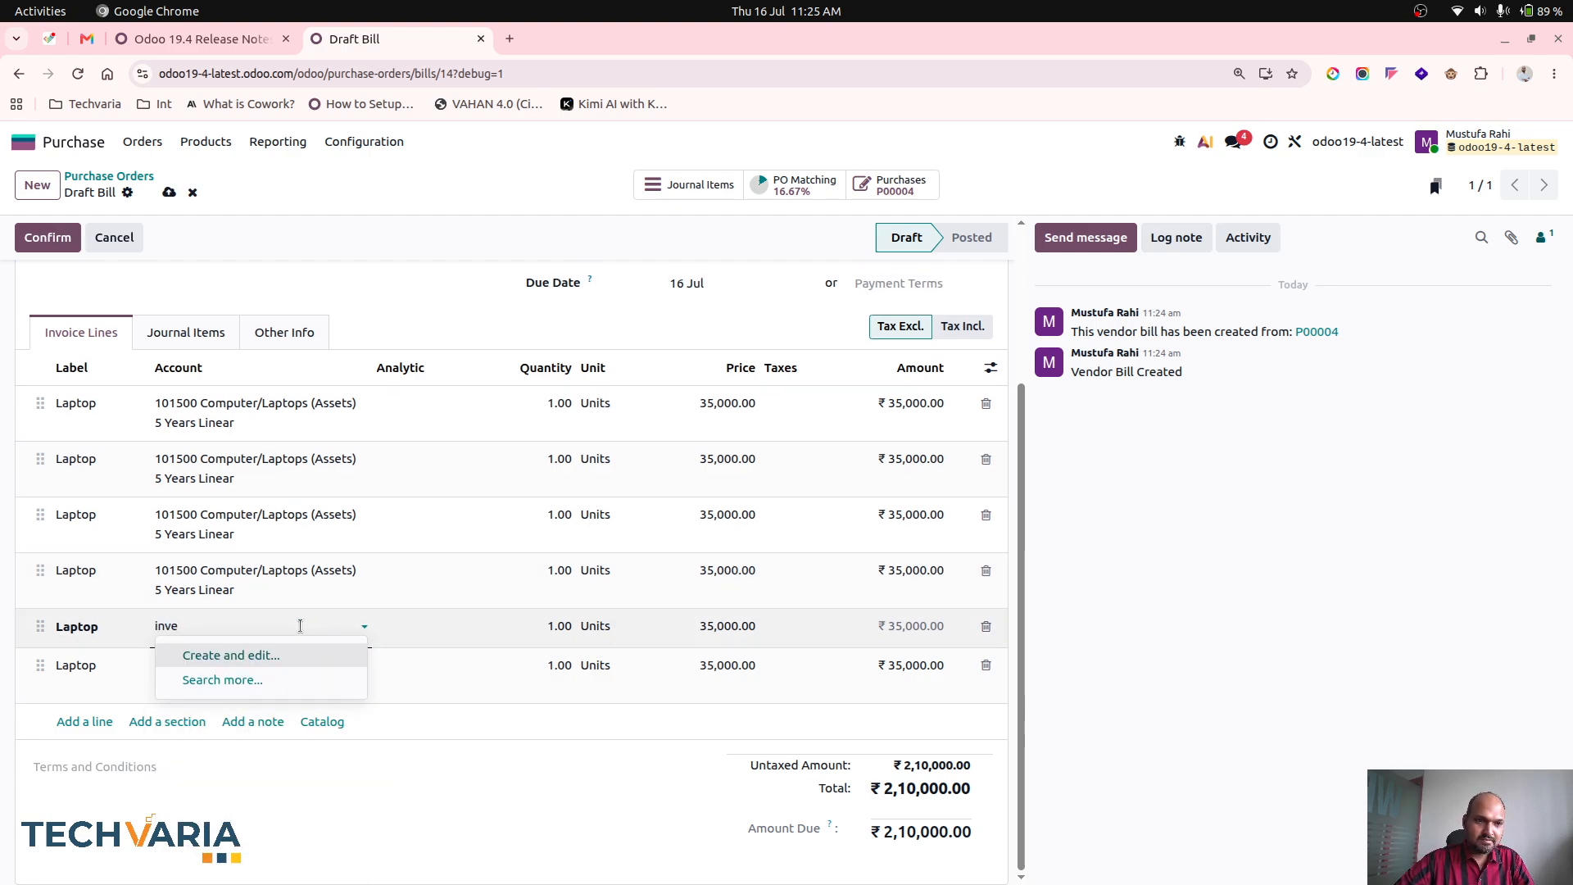
pyautogui.doubleClick(300, 616)
pyautogui.click(300, 616)
pyautogui.click(301, 616)
pyautogui.doubleClick(300, 616)
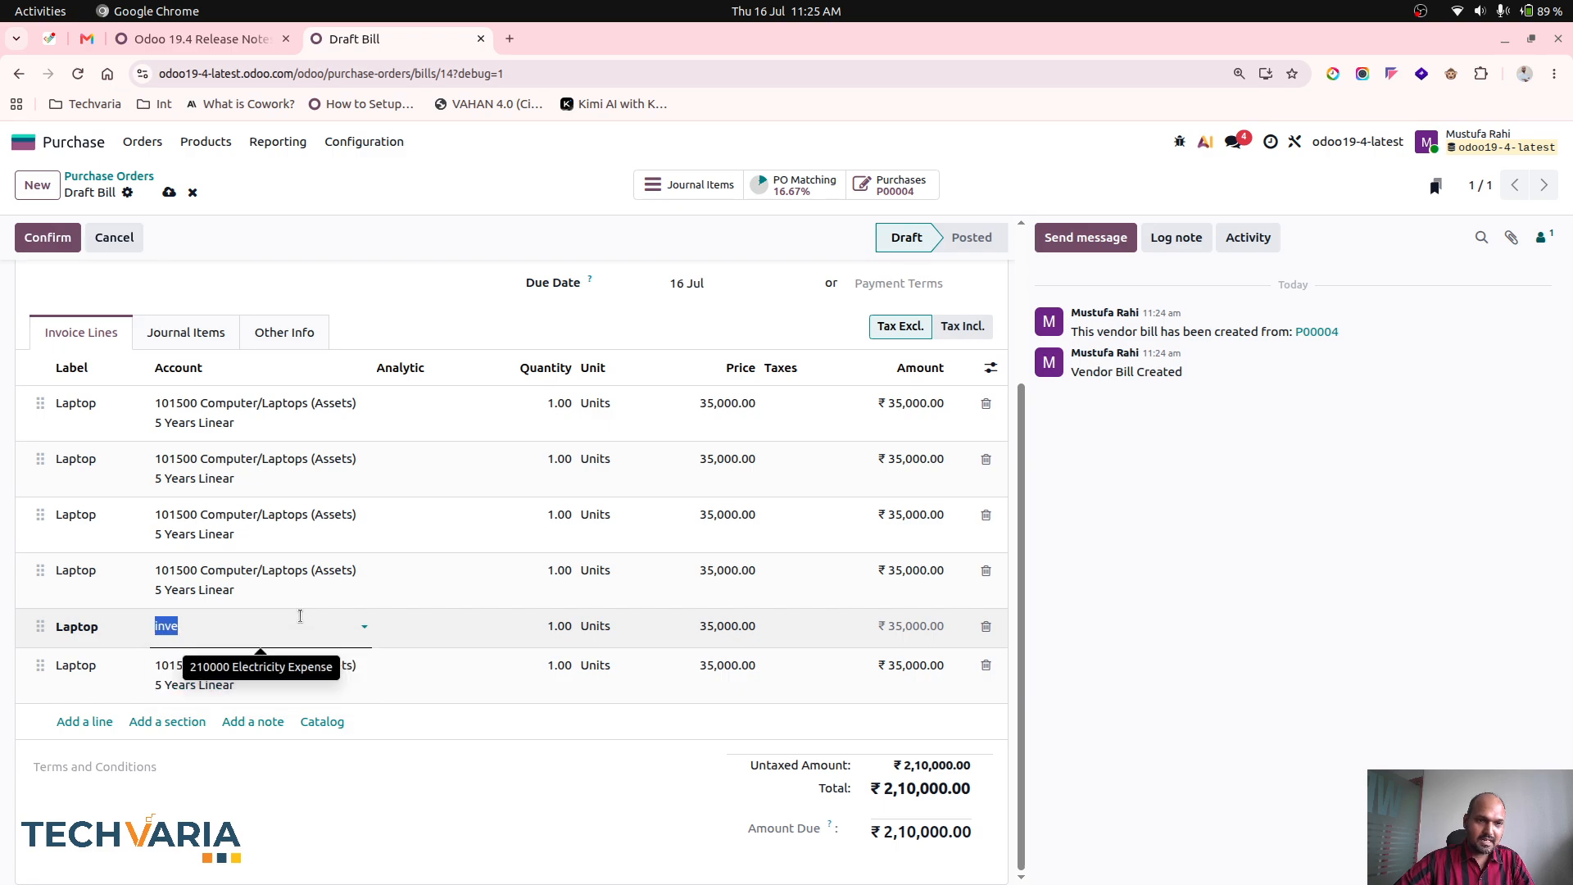
pyautogui.press('BackSpace')
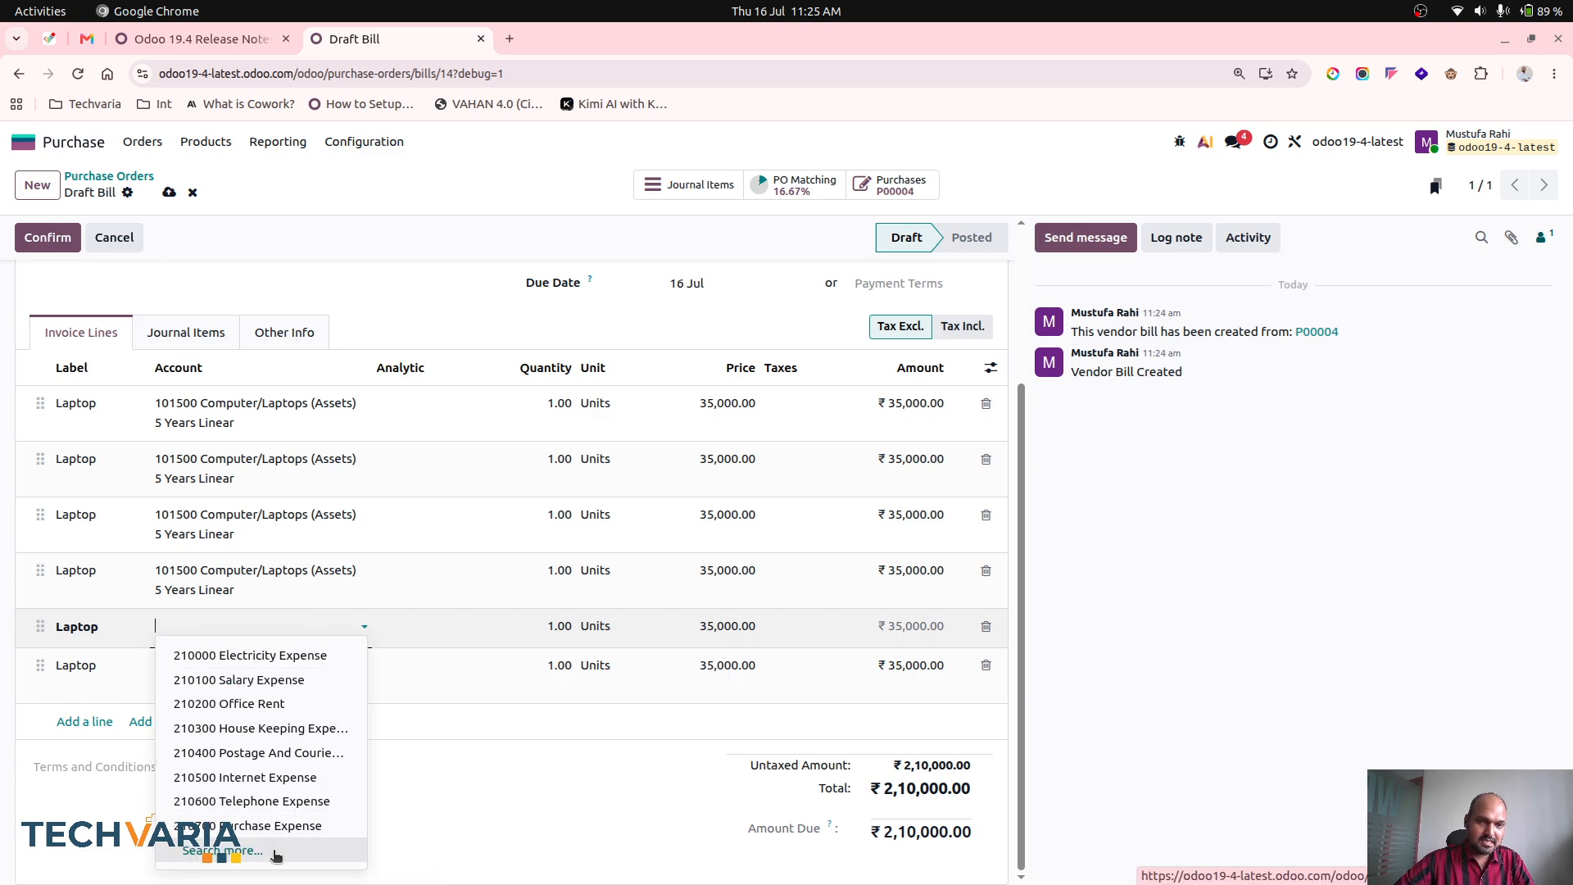
# Set the fifth Laptop line's account to 100310 Inventories, chosen from the unfiltered account list grouped by account type under Current Assets.
pyautogui.press('Escape')
pyautogui.scroll(-5, 734, 457)
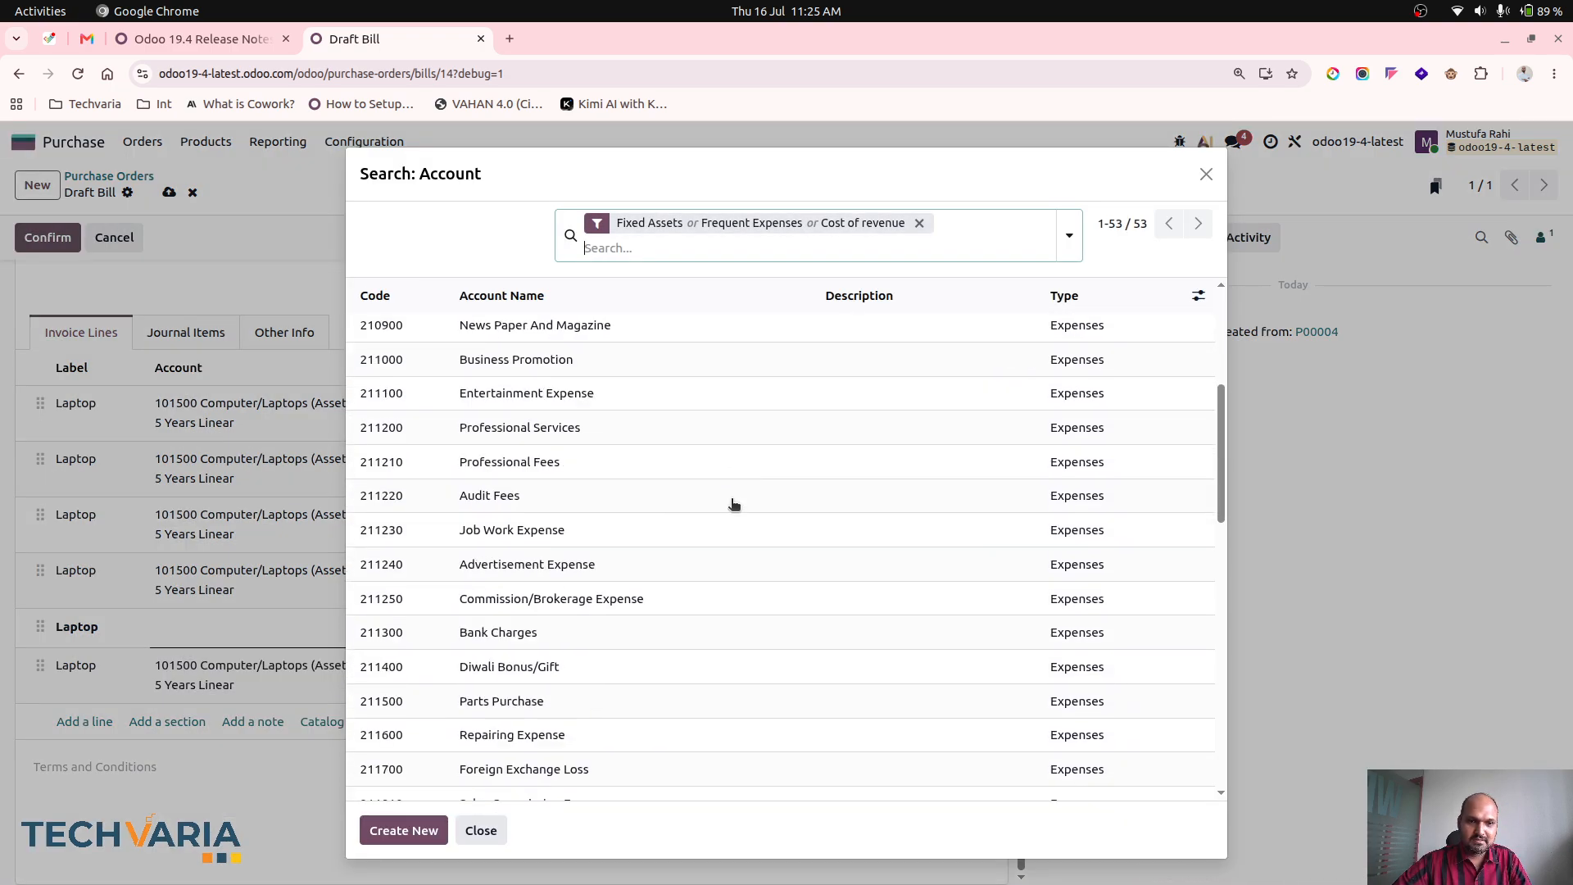
pyautogui.click(919, 223)
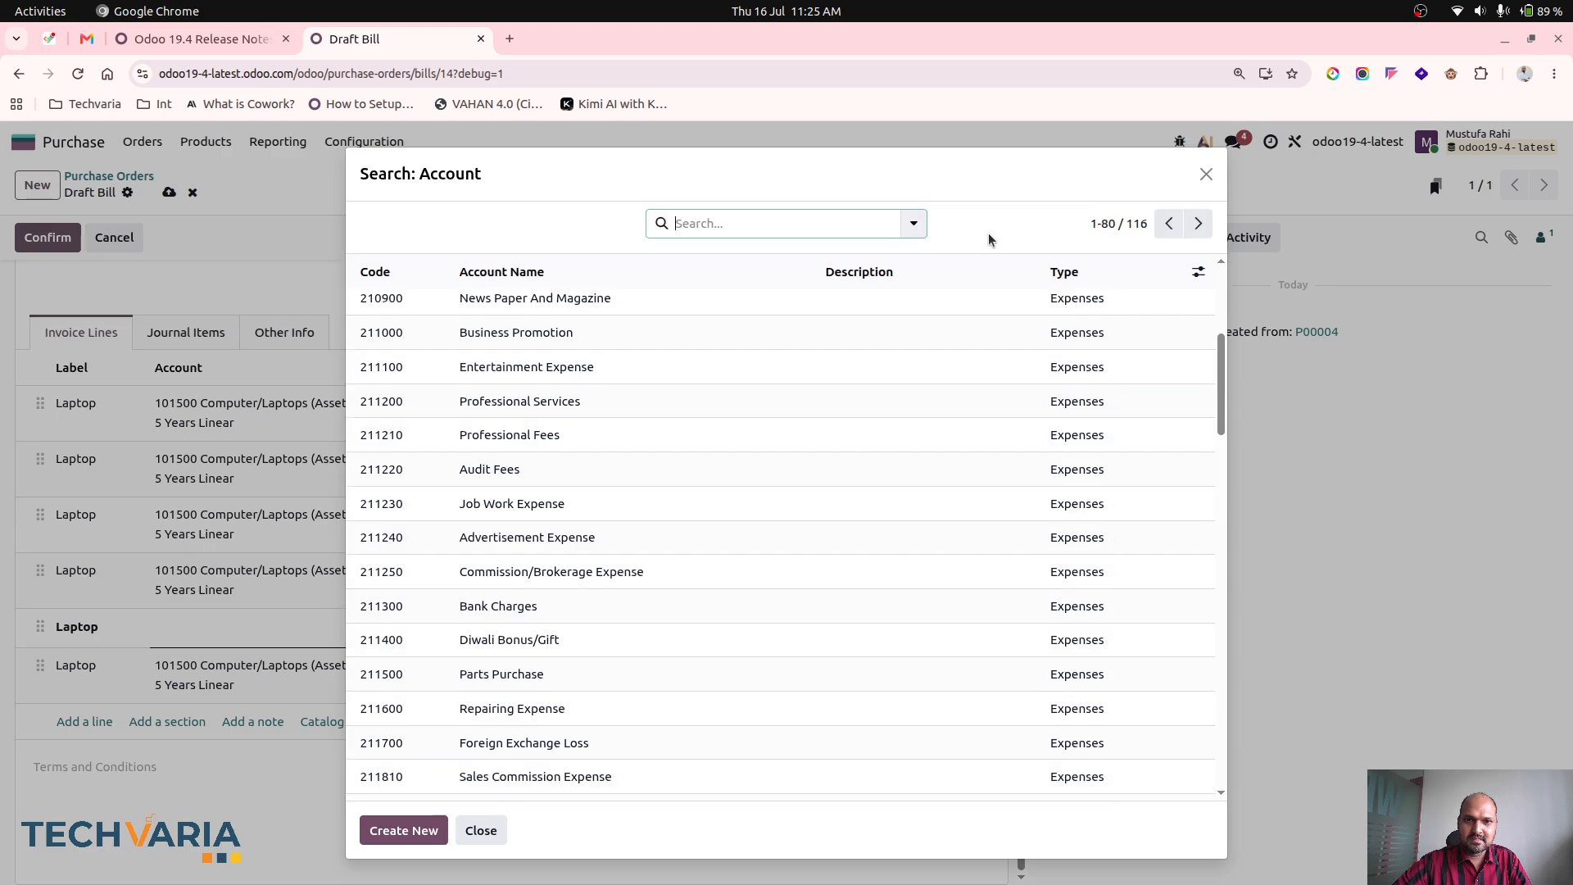
pyautogui.click(913, 225)
pyautogui.click(685, 303)
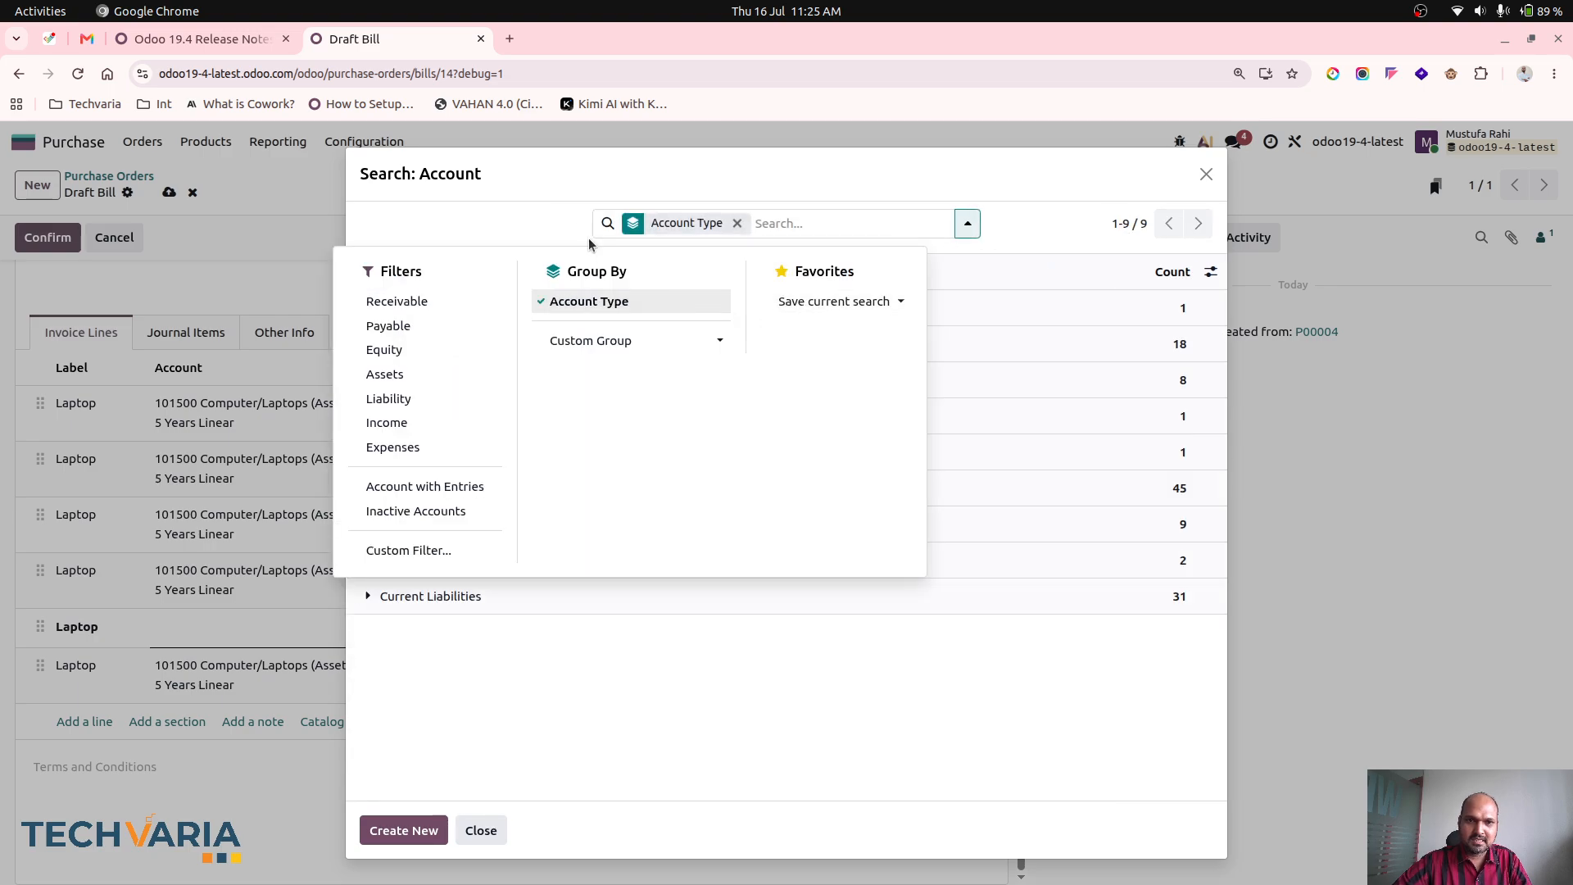
pyautogui.press('Escape')
pyautogui.click(478, 343)
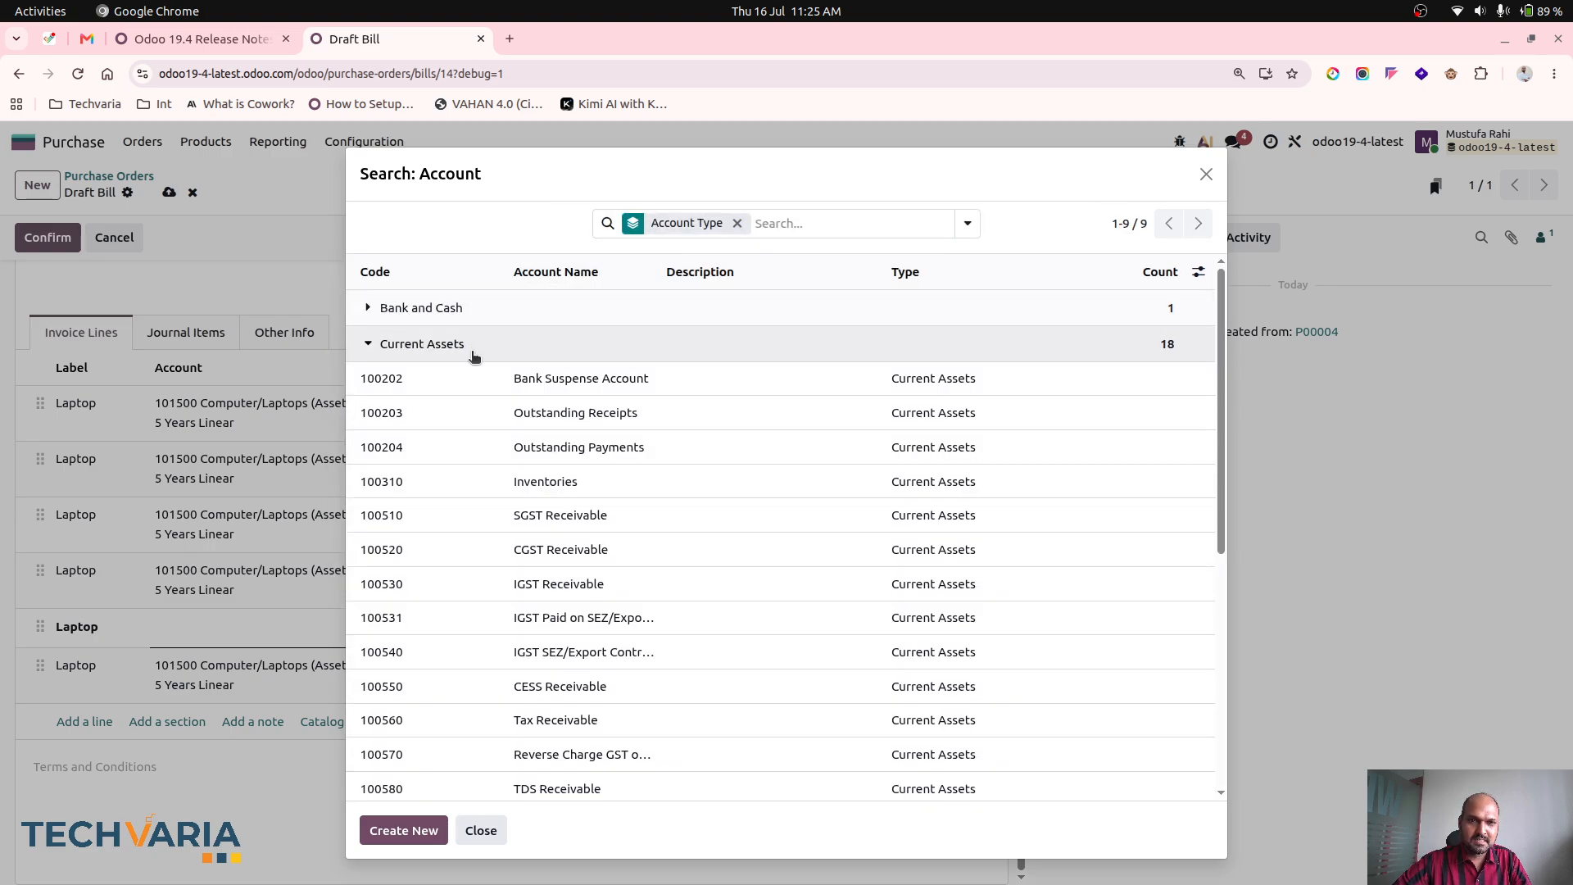
pyautogui.click(516, 481)
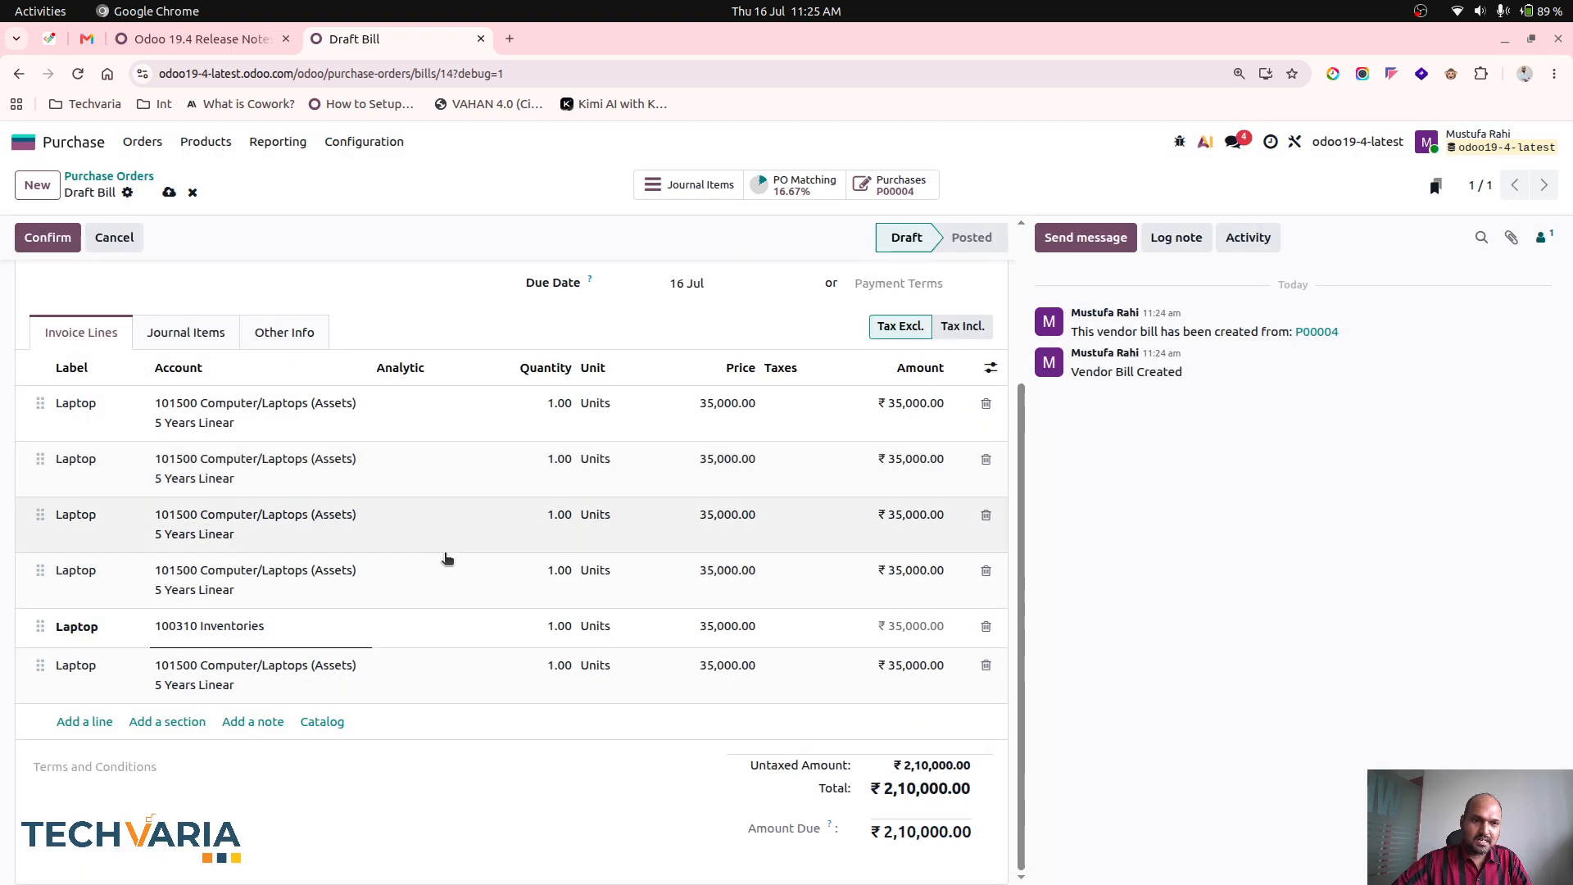
# Clear the account of the sixth Laptop line and try a quick lookup for "inve".
pyautogui.click(288, 666)
pyautogui.press('BackSpace')
pyautogui.click(391, 785)
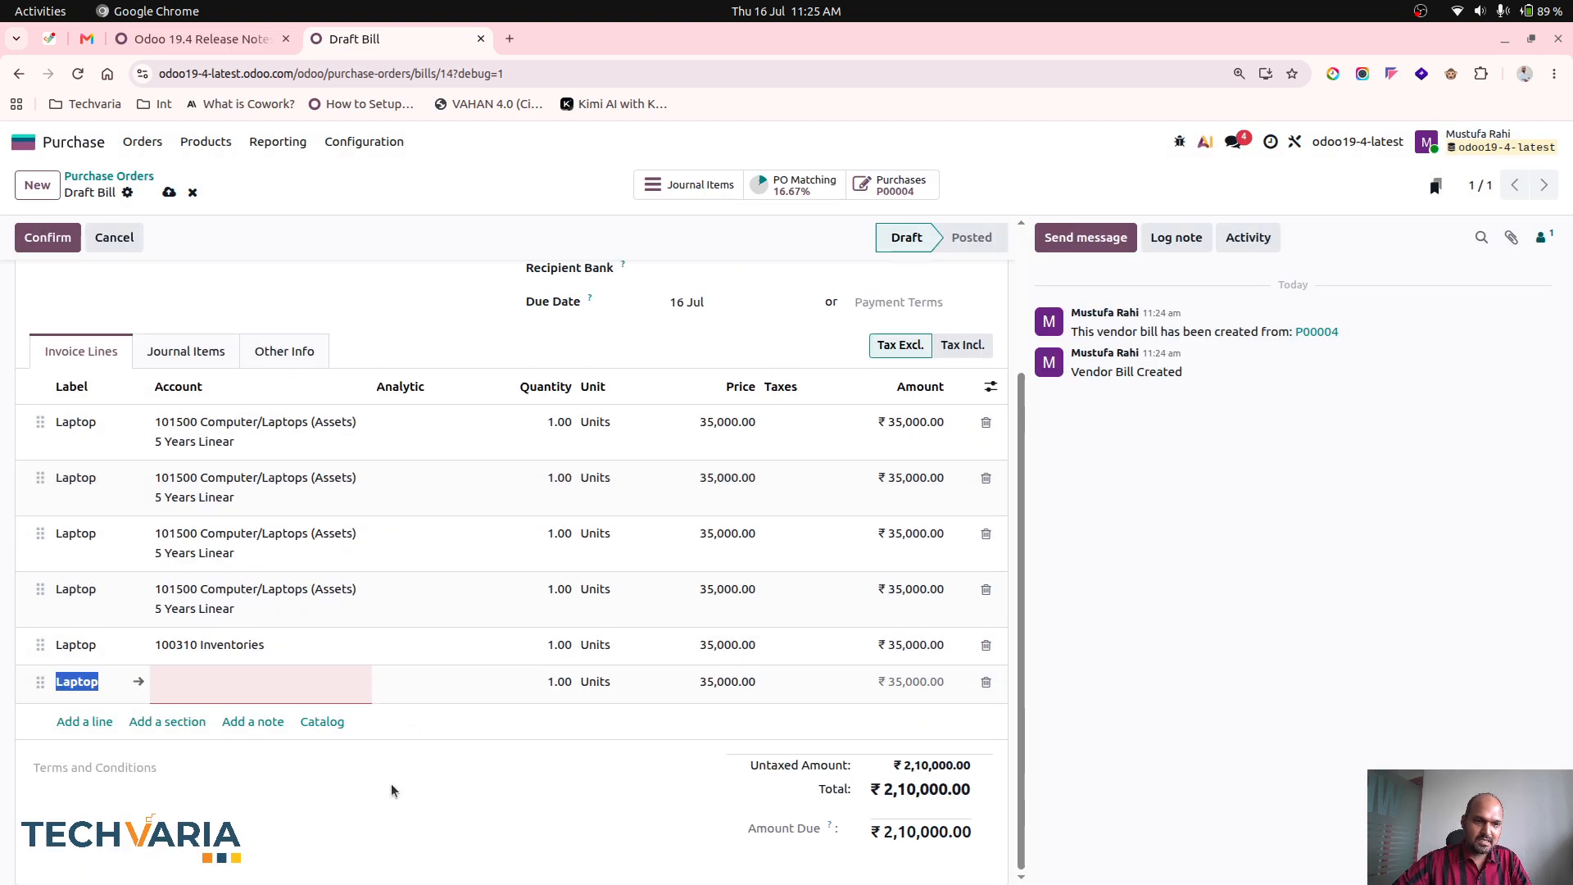
pyautogui.click(255, 680)
pyautogui.write('inve')
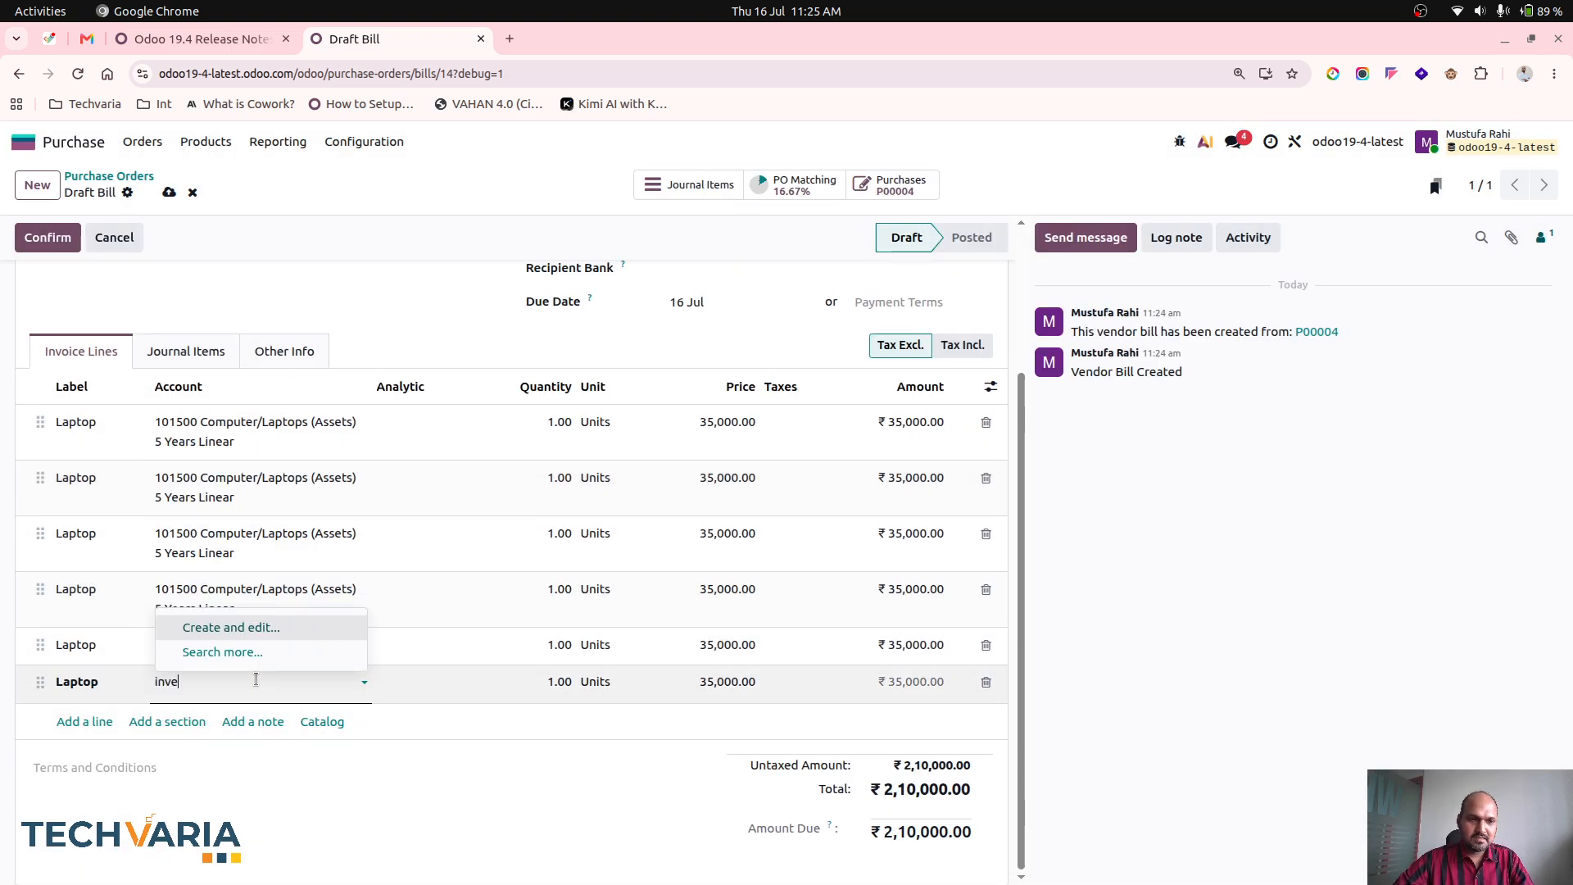
pyautogui.press('BackSpace')
pyautogui.press('BackSpace')
pyautogui.press('BackSpace')
pyautogui.press('BackSpace')
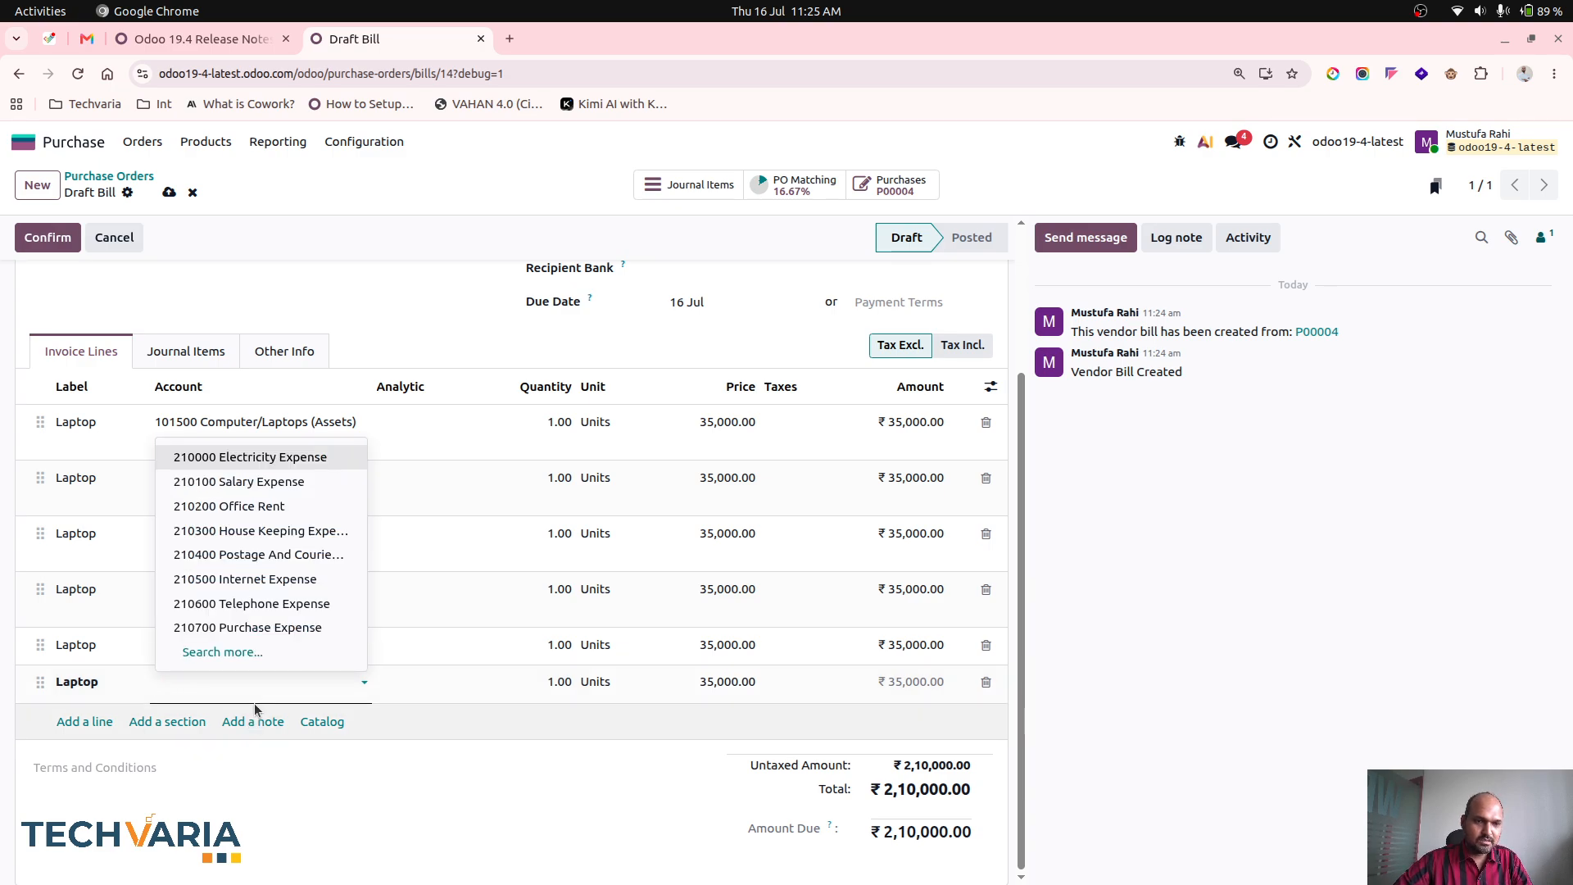
# Search the full, unfiltered account list for "inve" and assign 100310 Inventories to the sixth Laptop line.
pyautogui.click(277, 654)
pyautogui.click(920, 223)
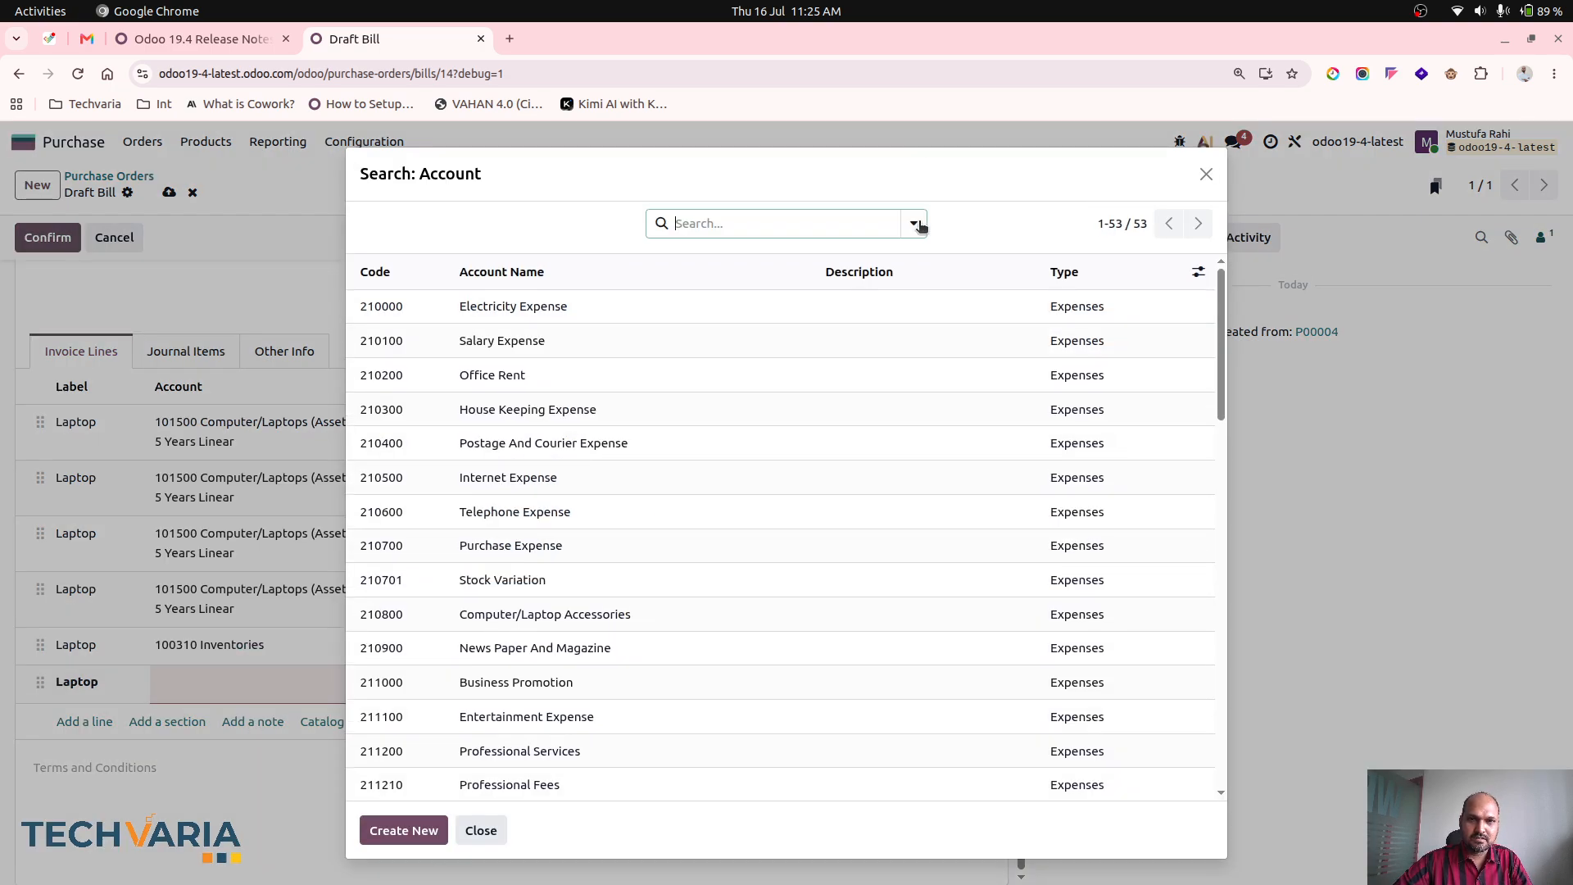
pyautogui.write('inve')
pyautogui.press('Return')
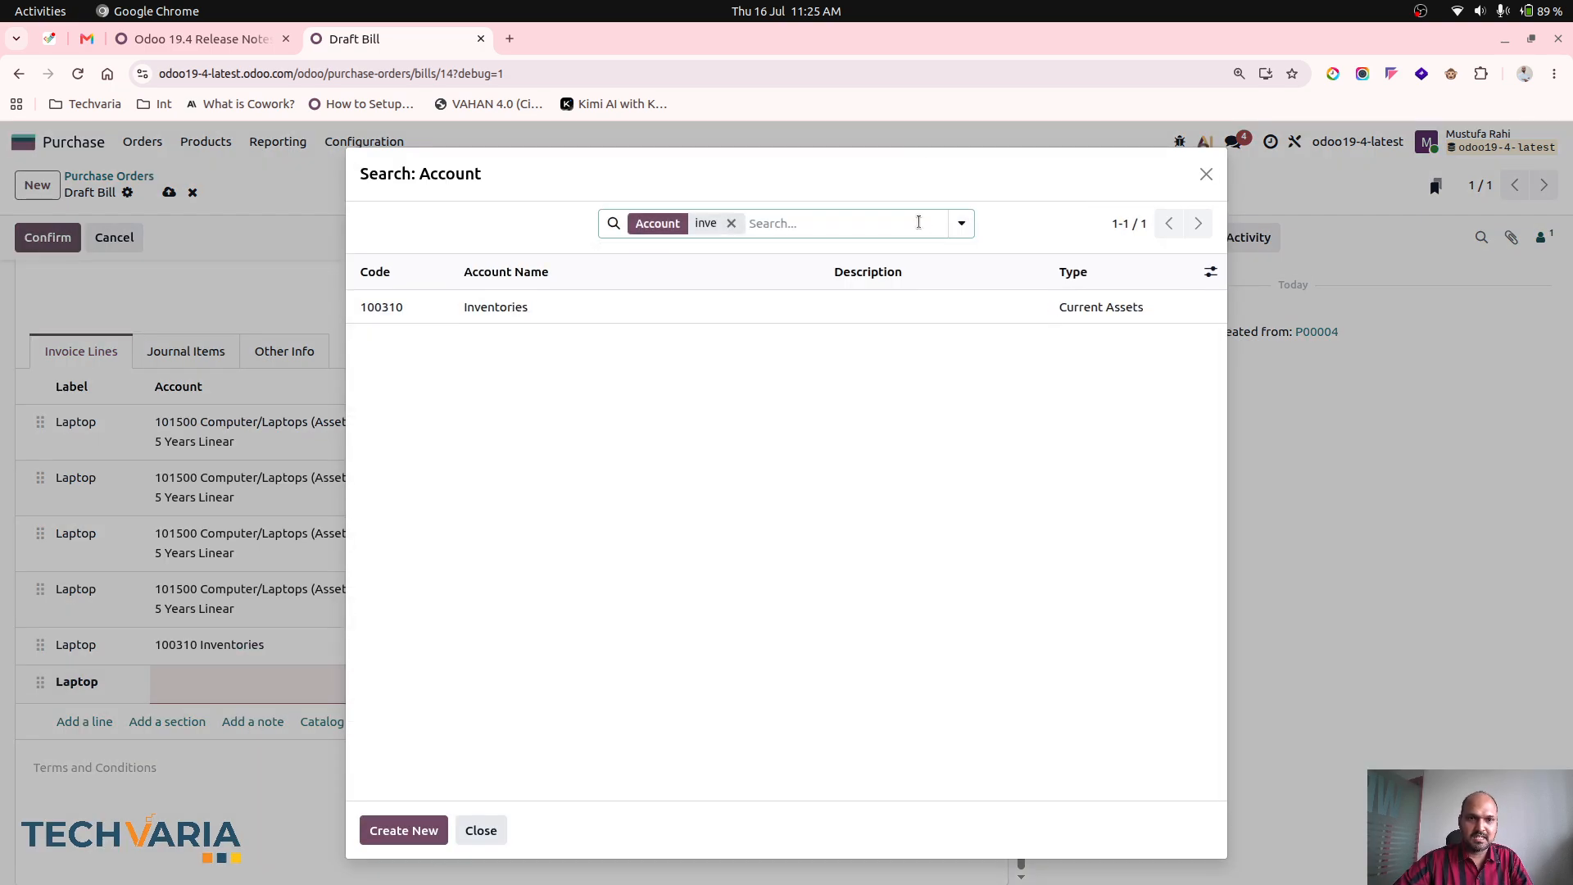
pyautogui.click(718, 319)
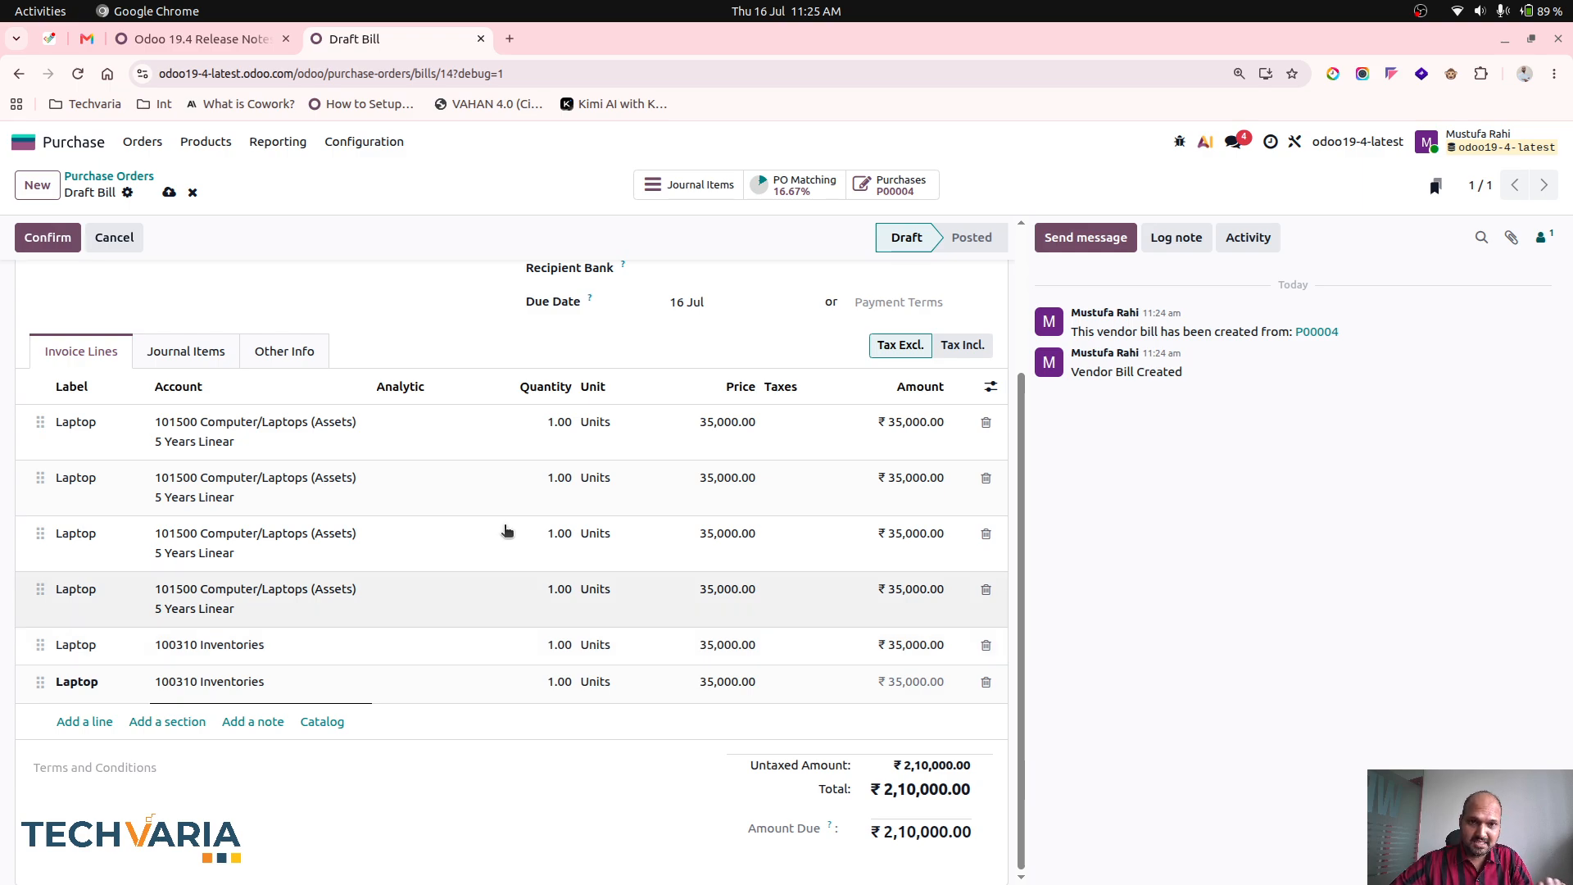
# Review the draft bill's header and Laptop lines, and confirm the bill.
pyautogui.scroll(3, 751, 314)
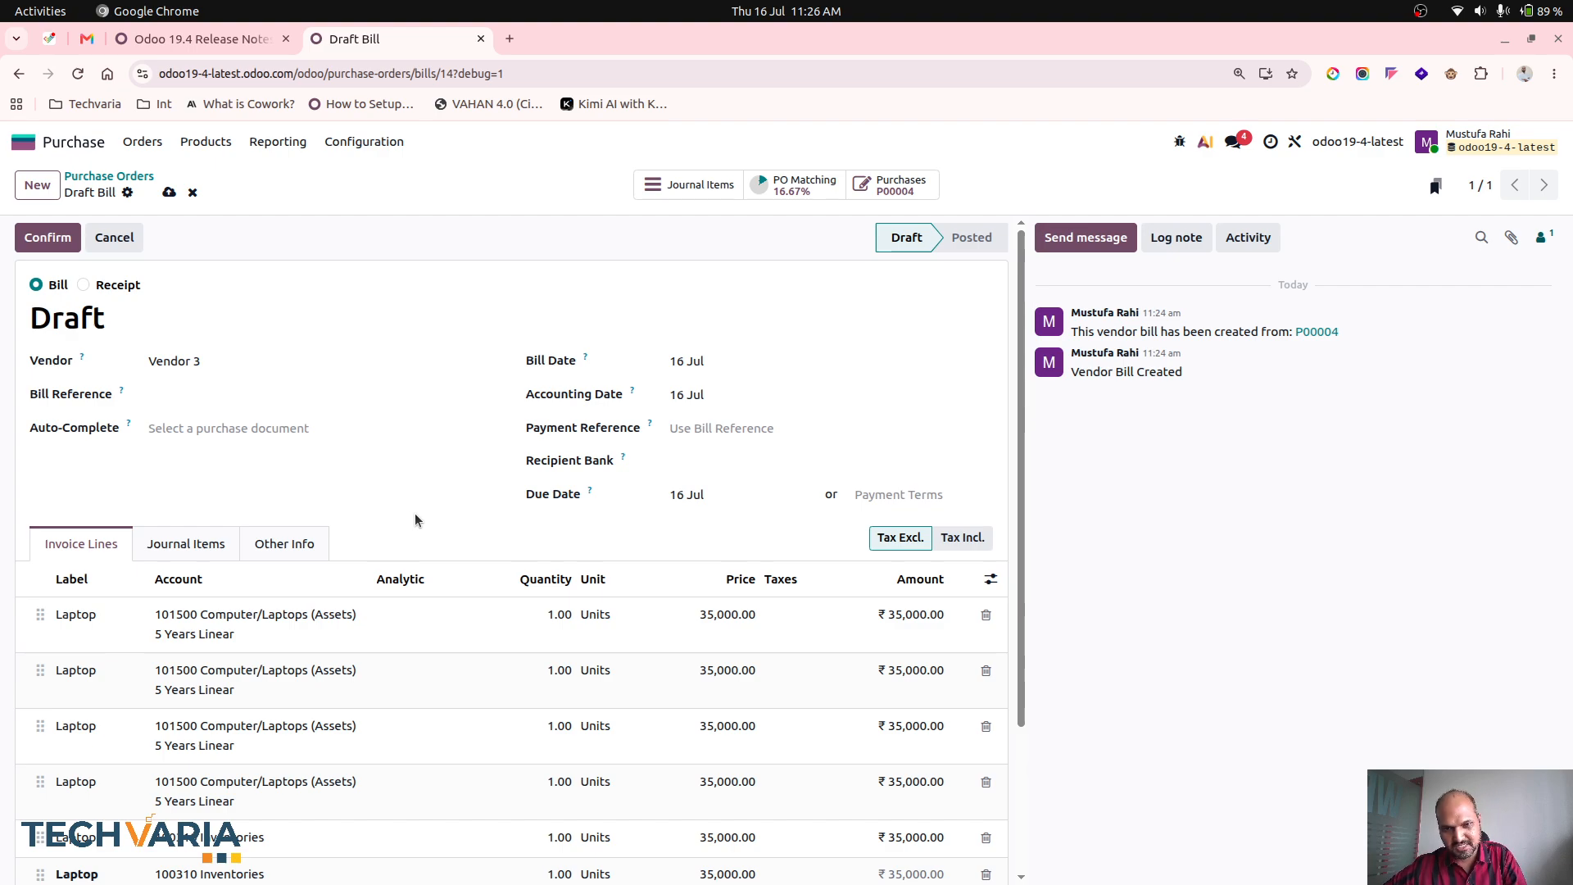
pyautogui.scroll(-2, 415, 513)
pyautogui.scroll(2, 415, 512)
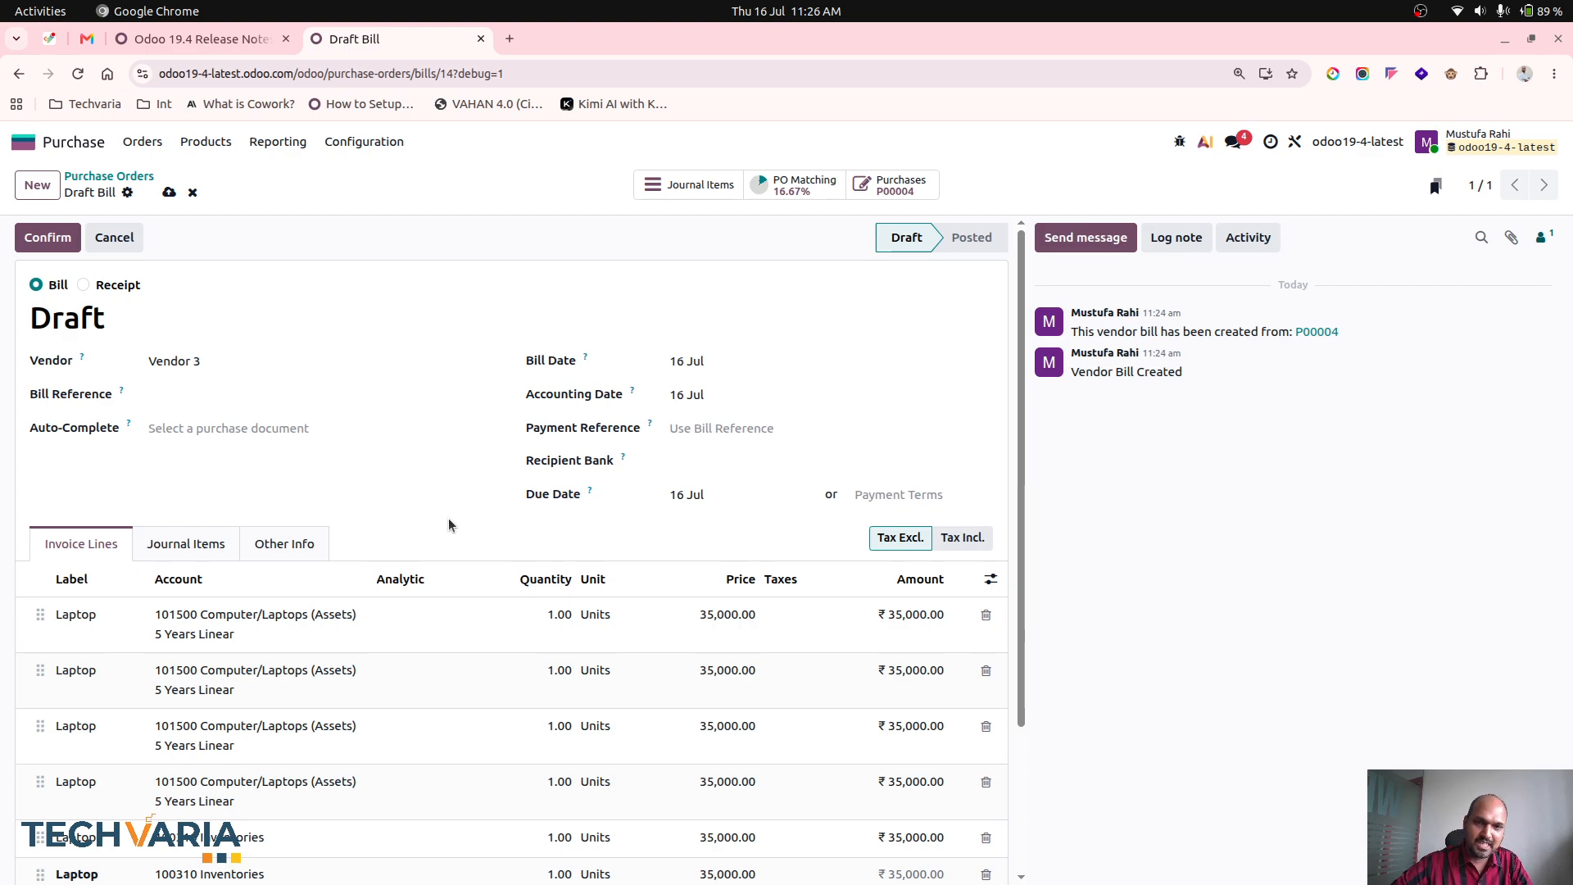
pyautogui.scroll(-3, 449, 518)
pyautogui.scroll(3, 450, 518)
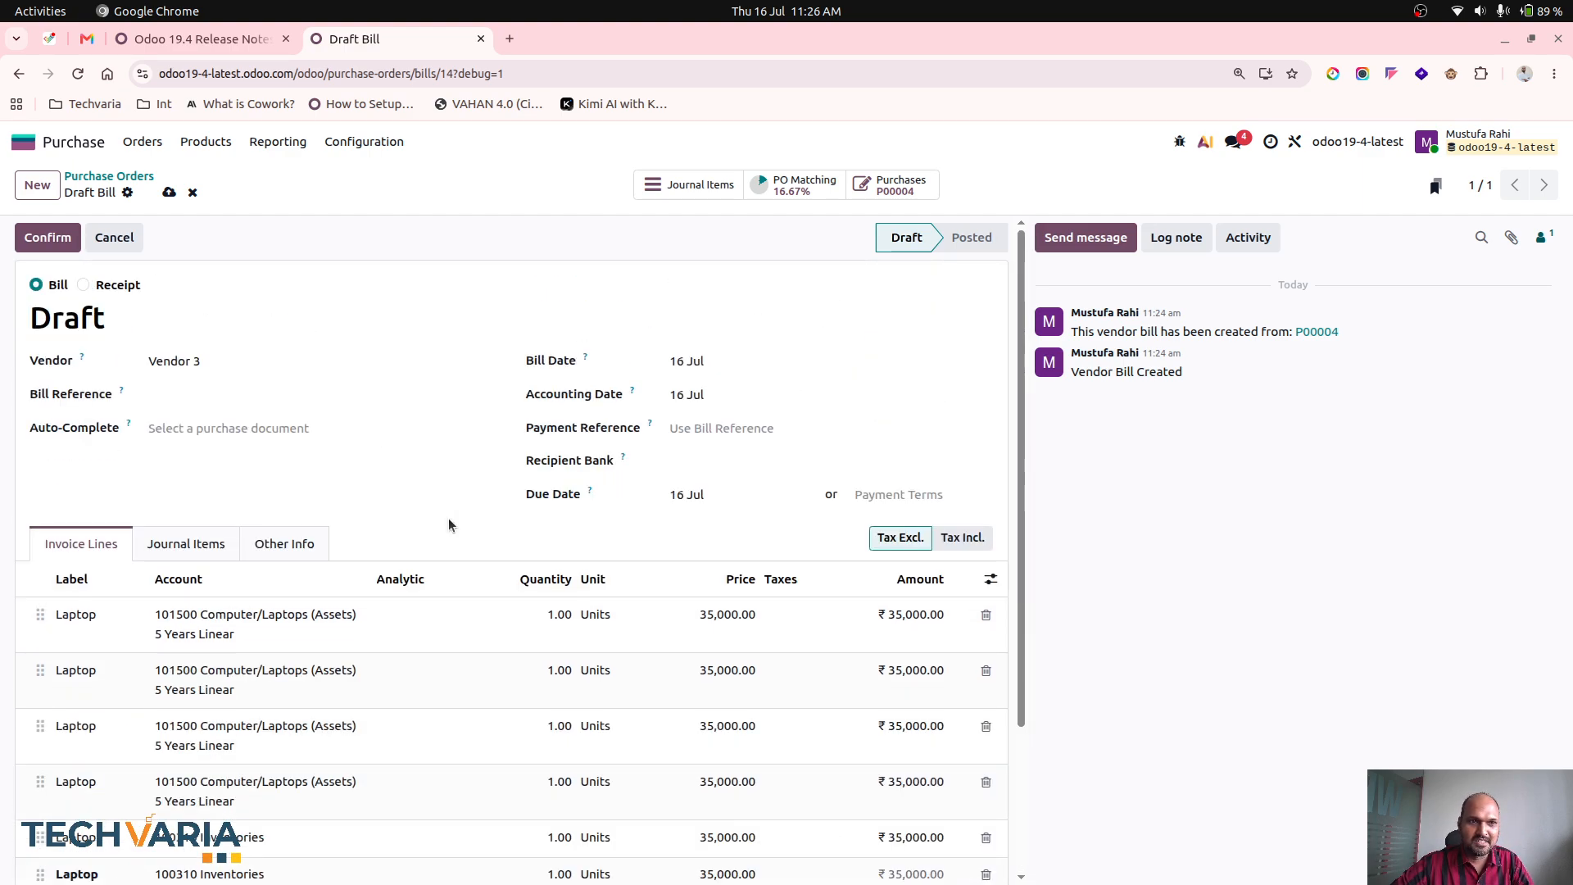
pyautogui.click(65, 244)
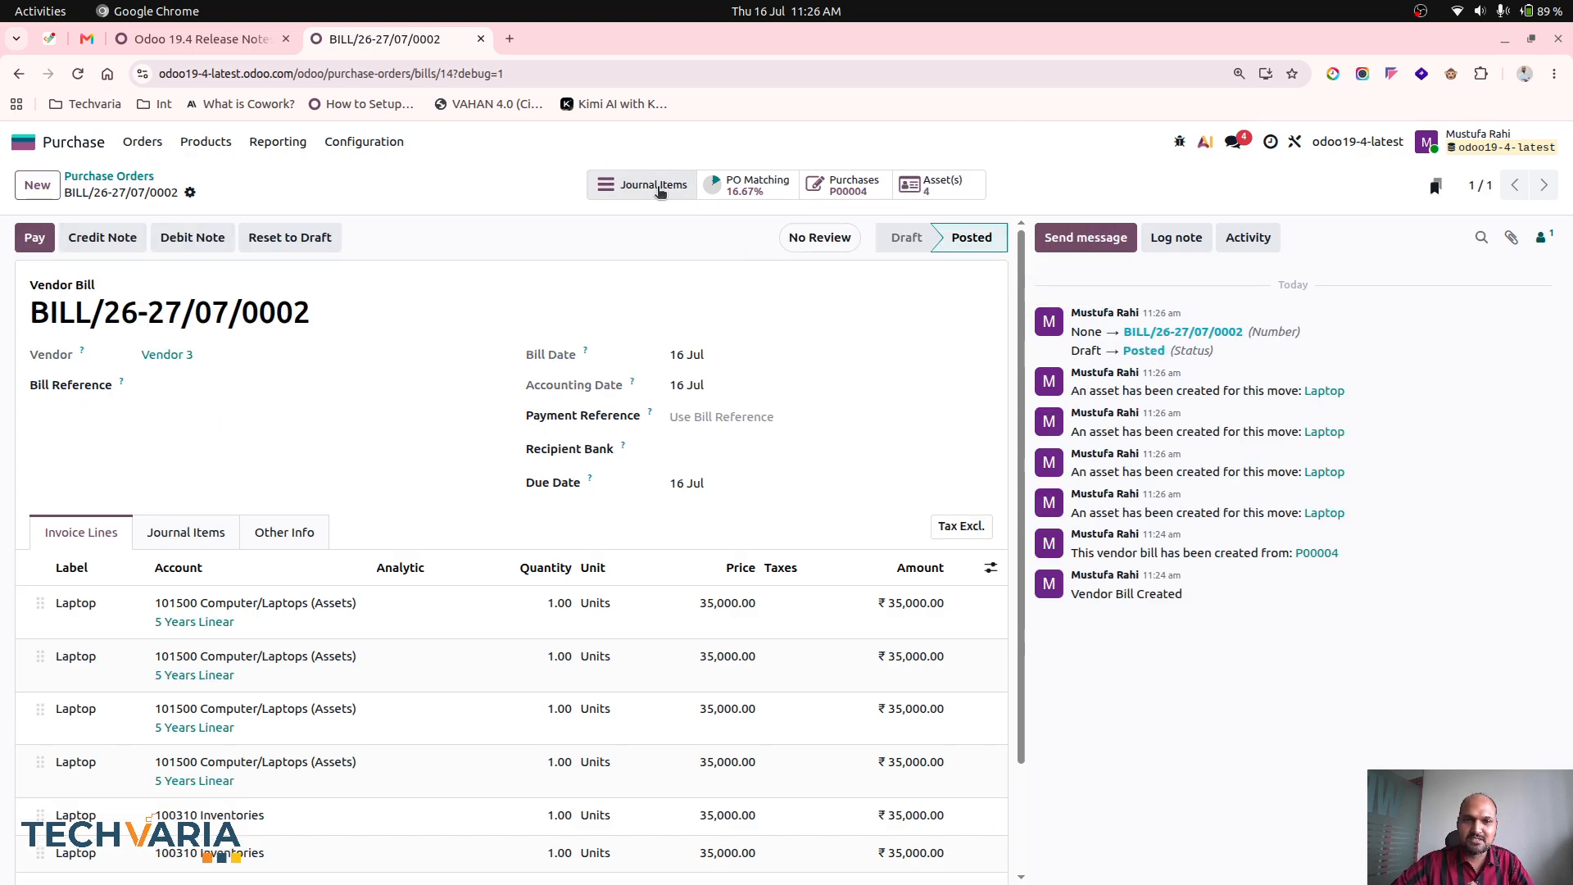
# Check the posted bill's lines, view the assets linked to it, and return to the bill.
pyautogui.scroll(-3, 830, 413)
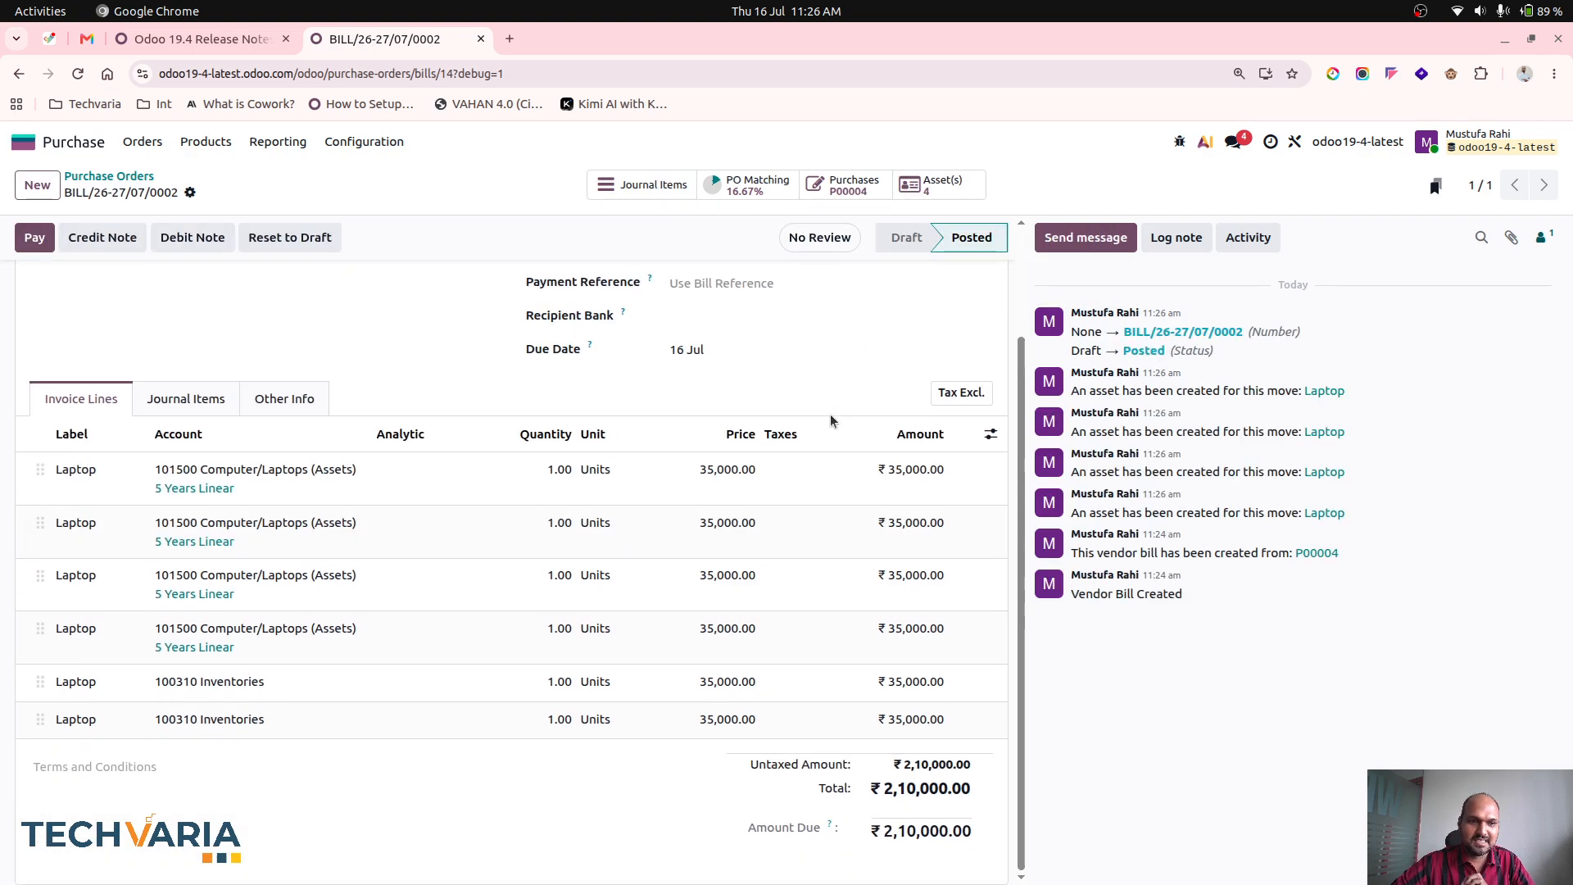
pyautogui.scroll(3, 830, 415)
pyautogui.click(941, 184)
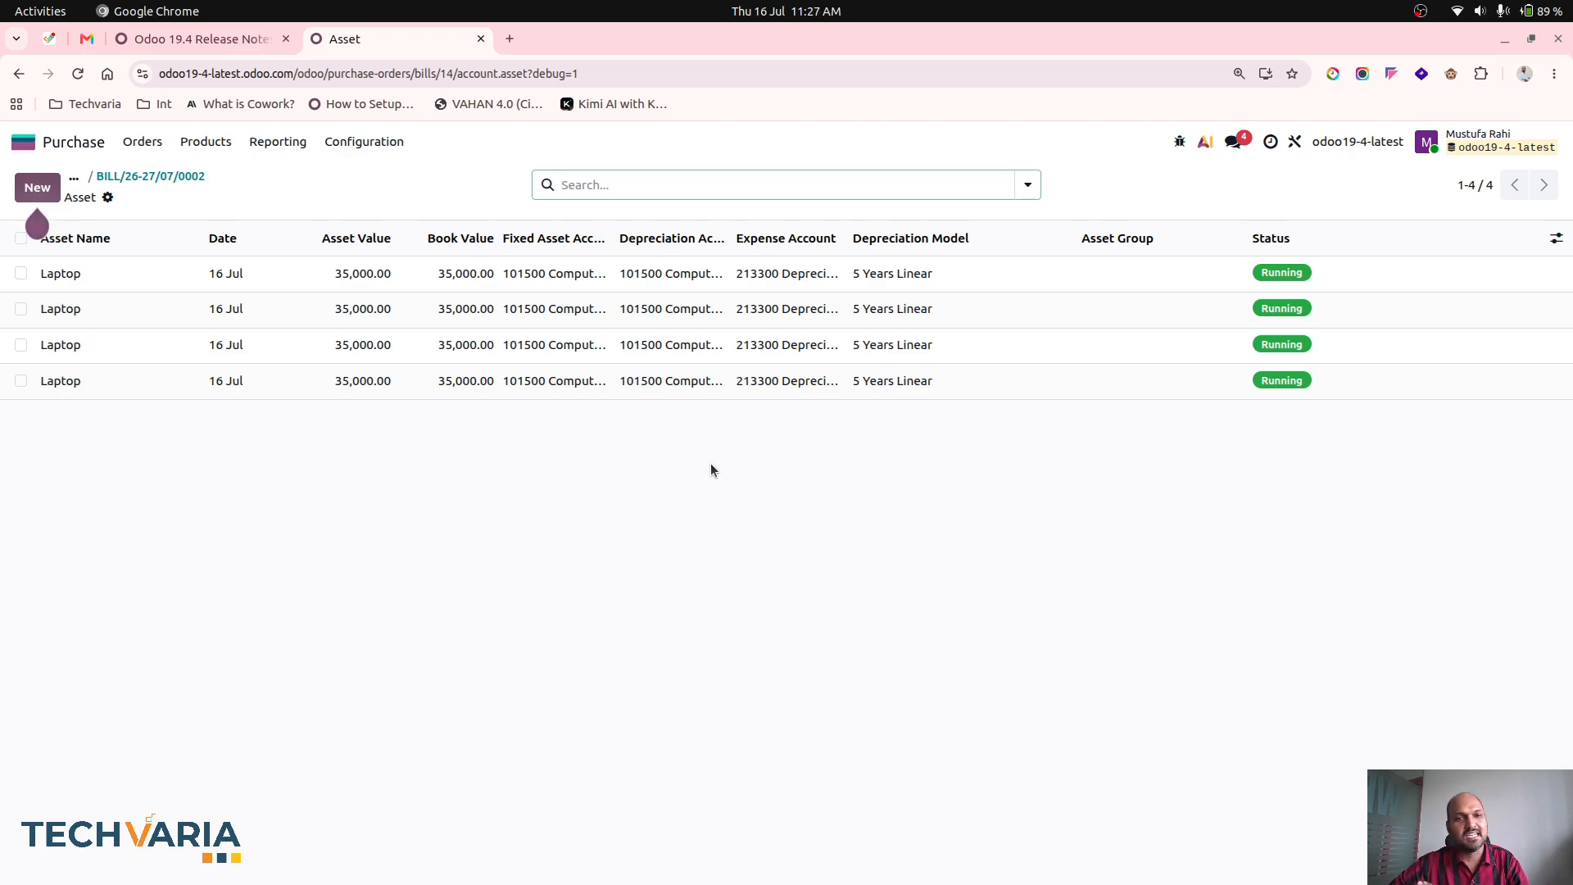
pyautogui.click(170, 178)
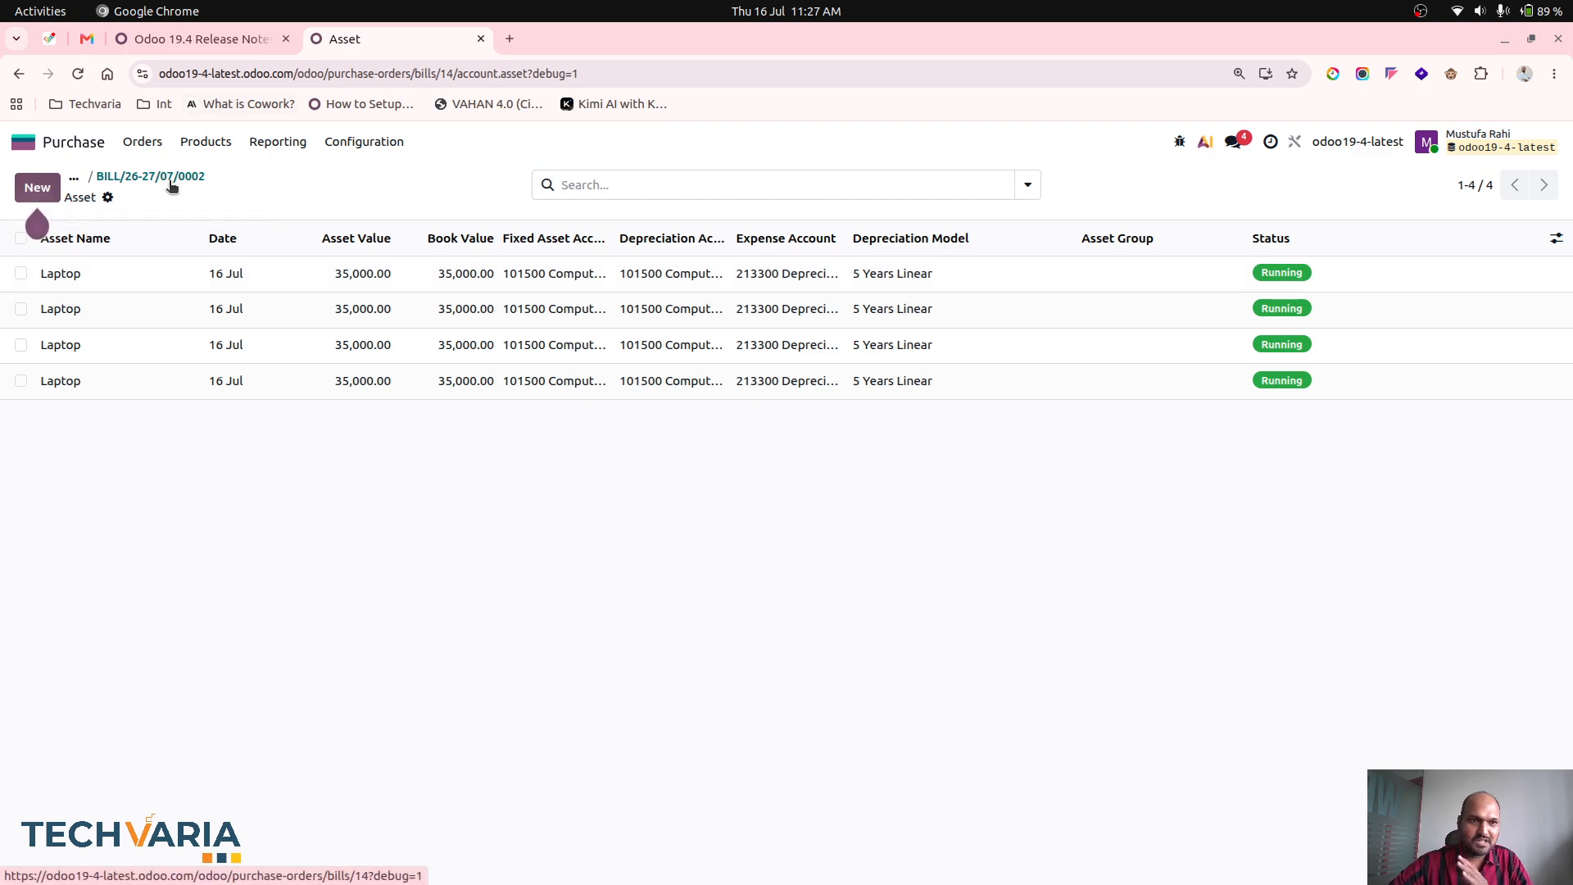